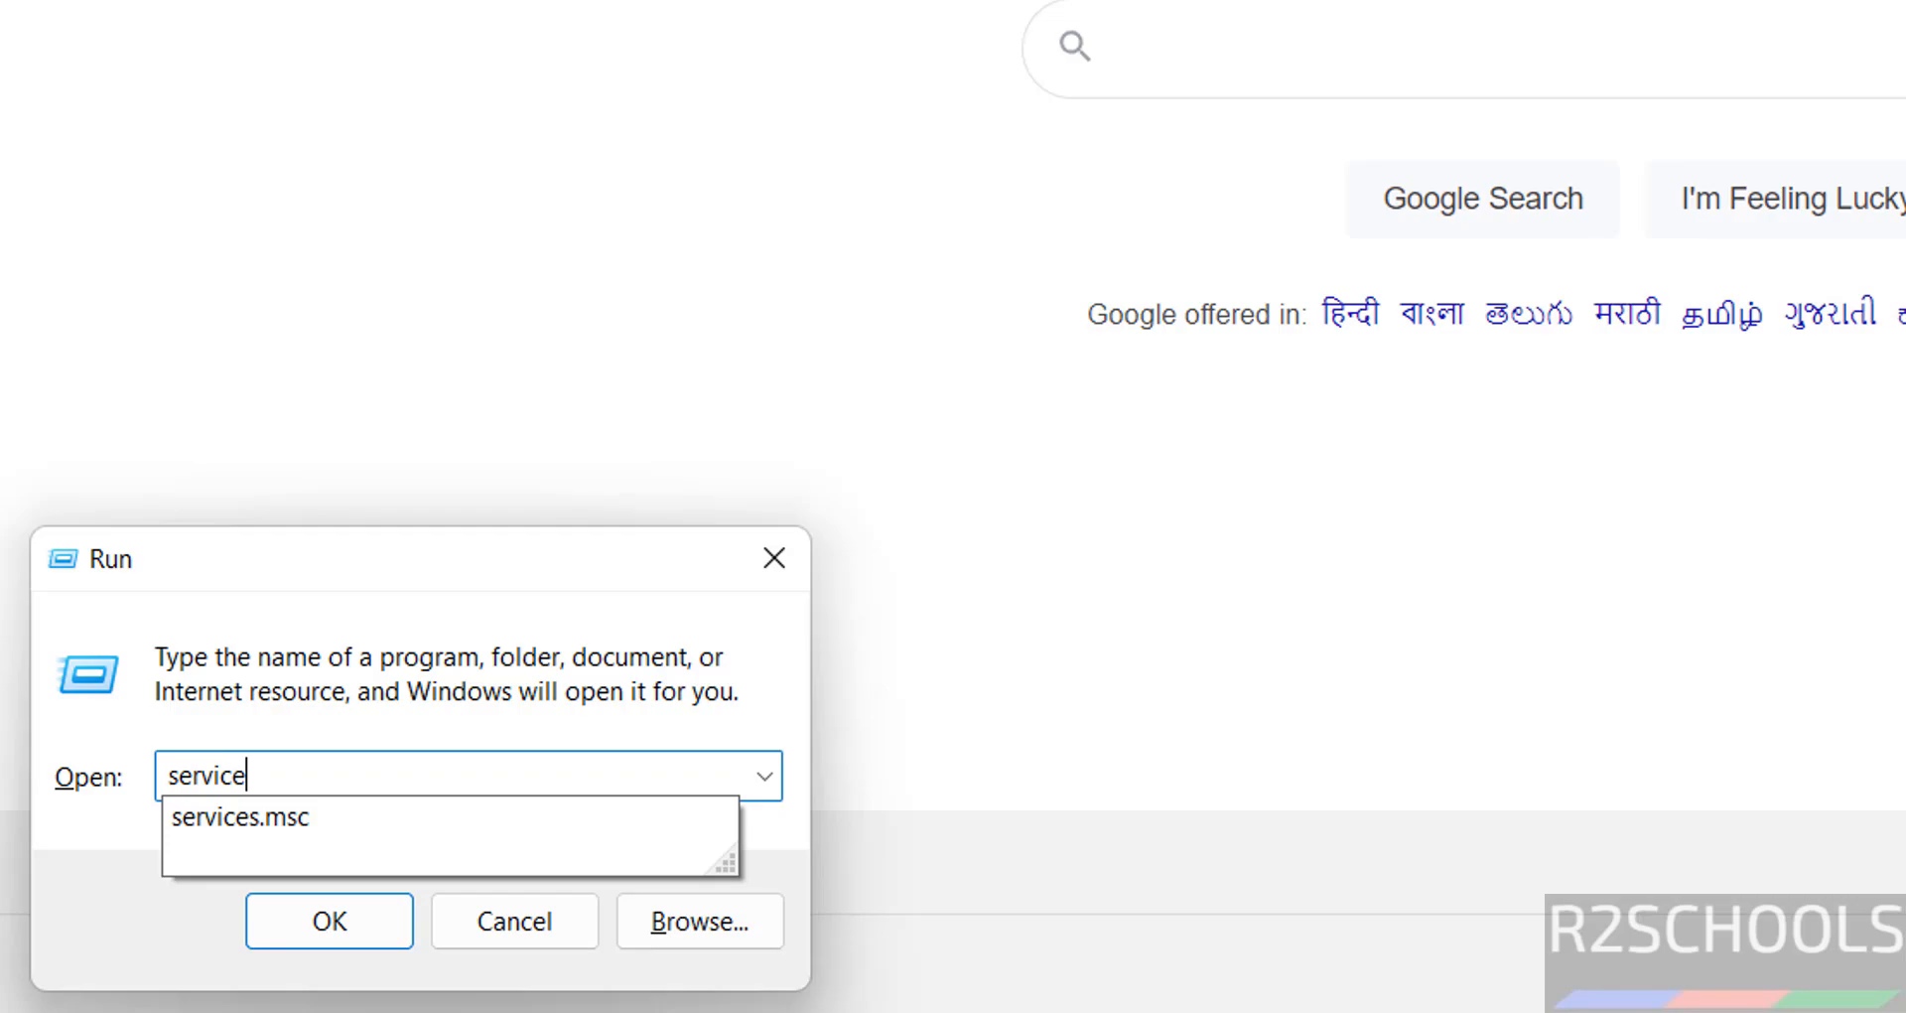
# Launch the Services console with services.msc and focus its list of services
pyautogui.press('Return')
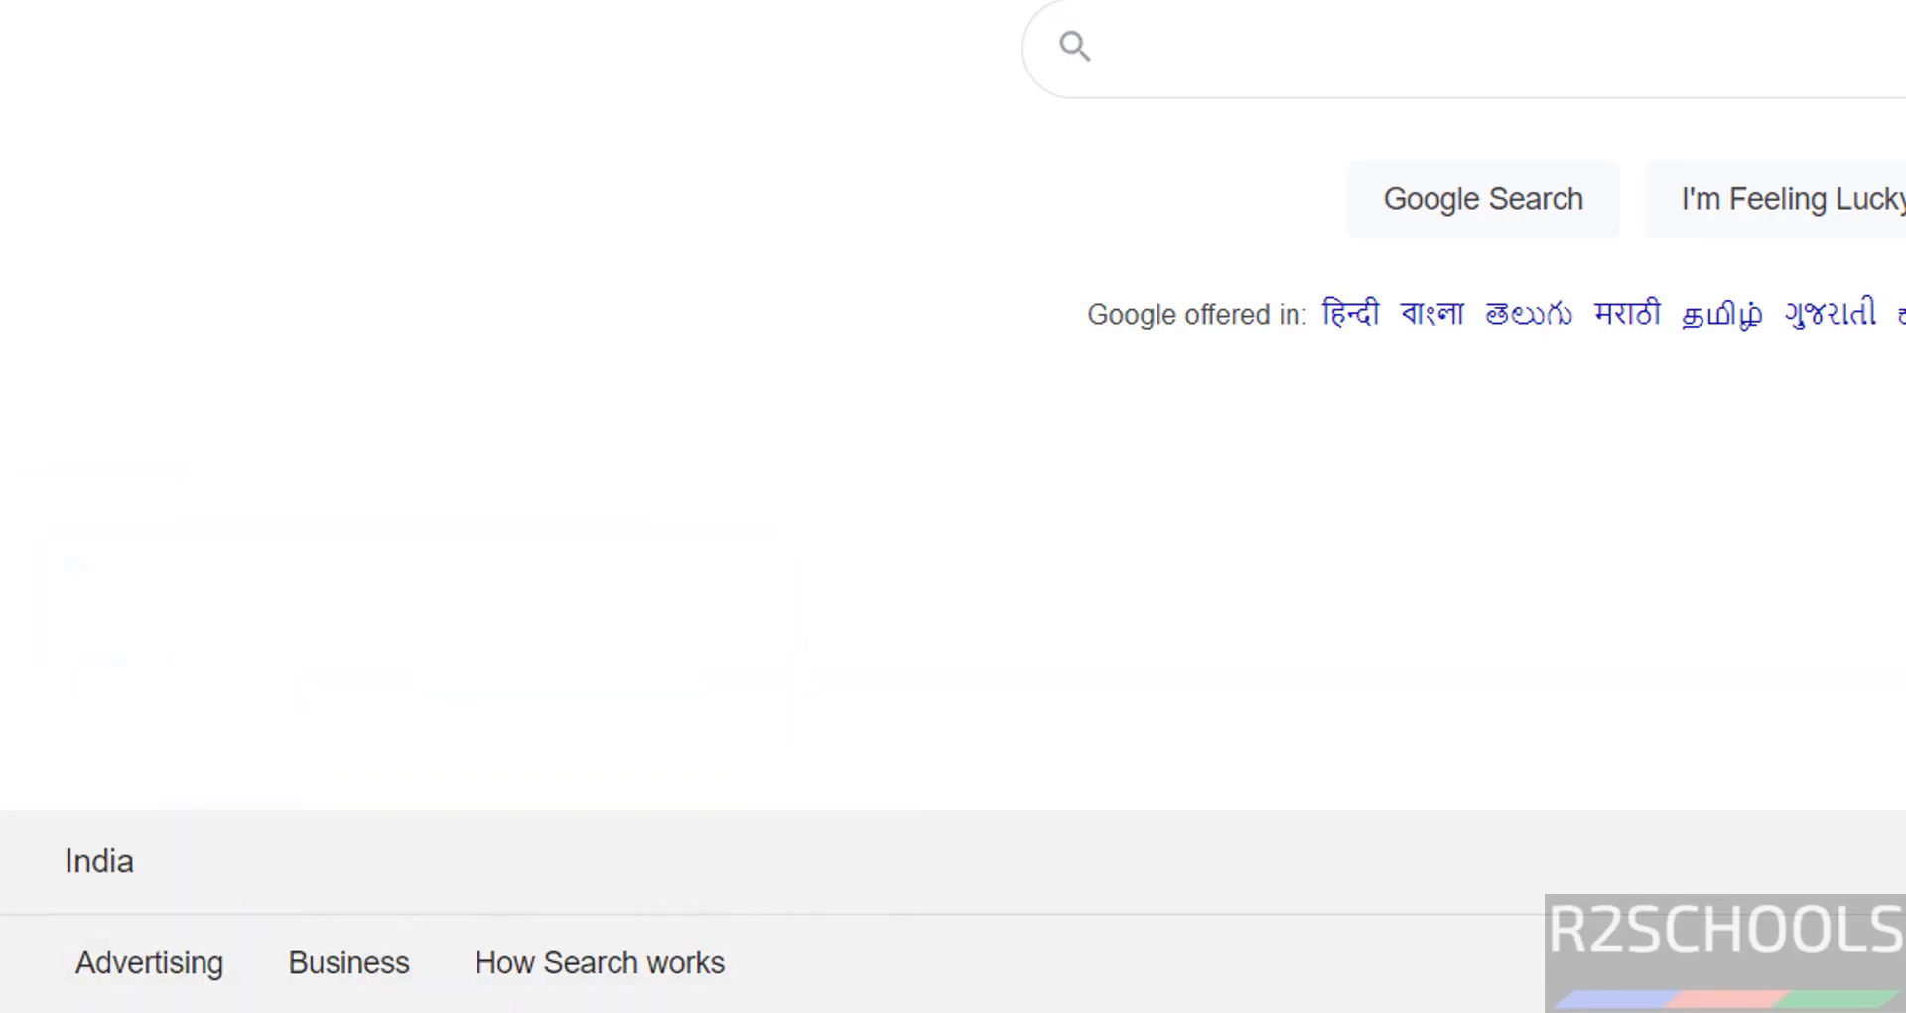
pyautogui.click(586, 594)
# Select postgresql-x64-17 - PostgreSQL Server 17 to confirm it is Running with Automatic startup
pyautogui.press('p')
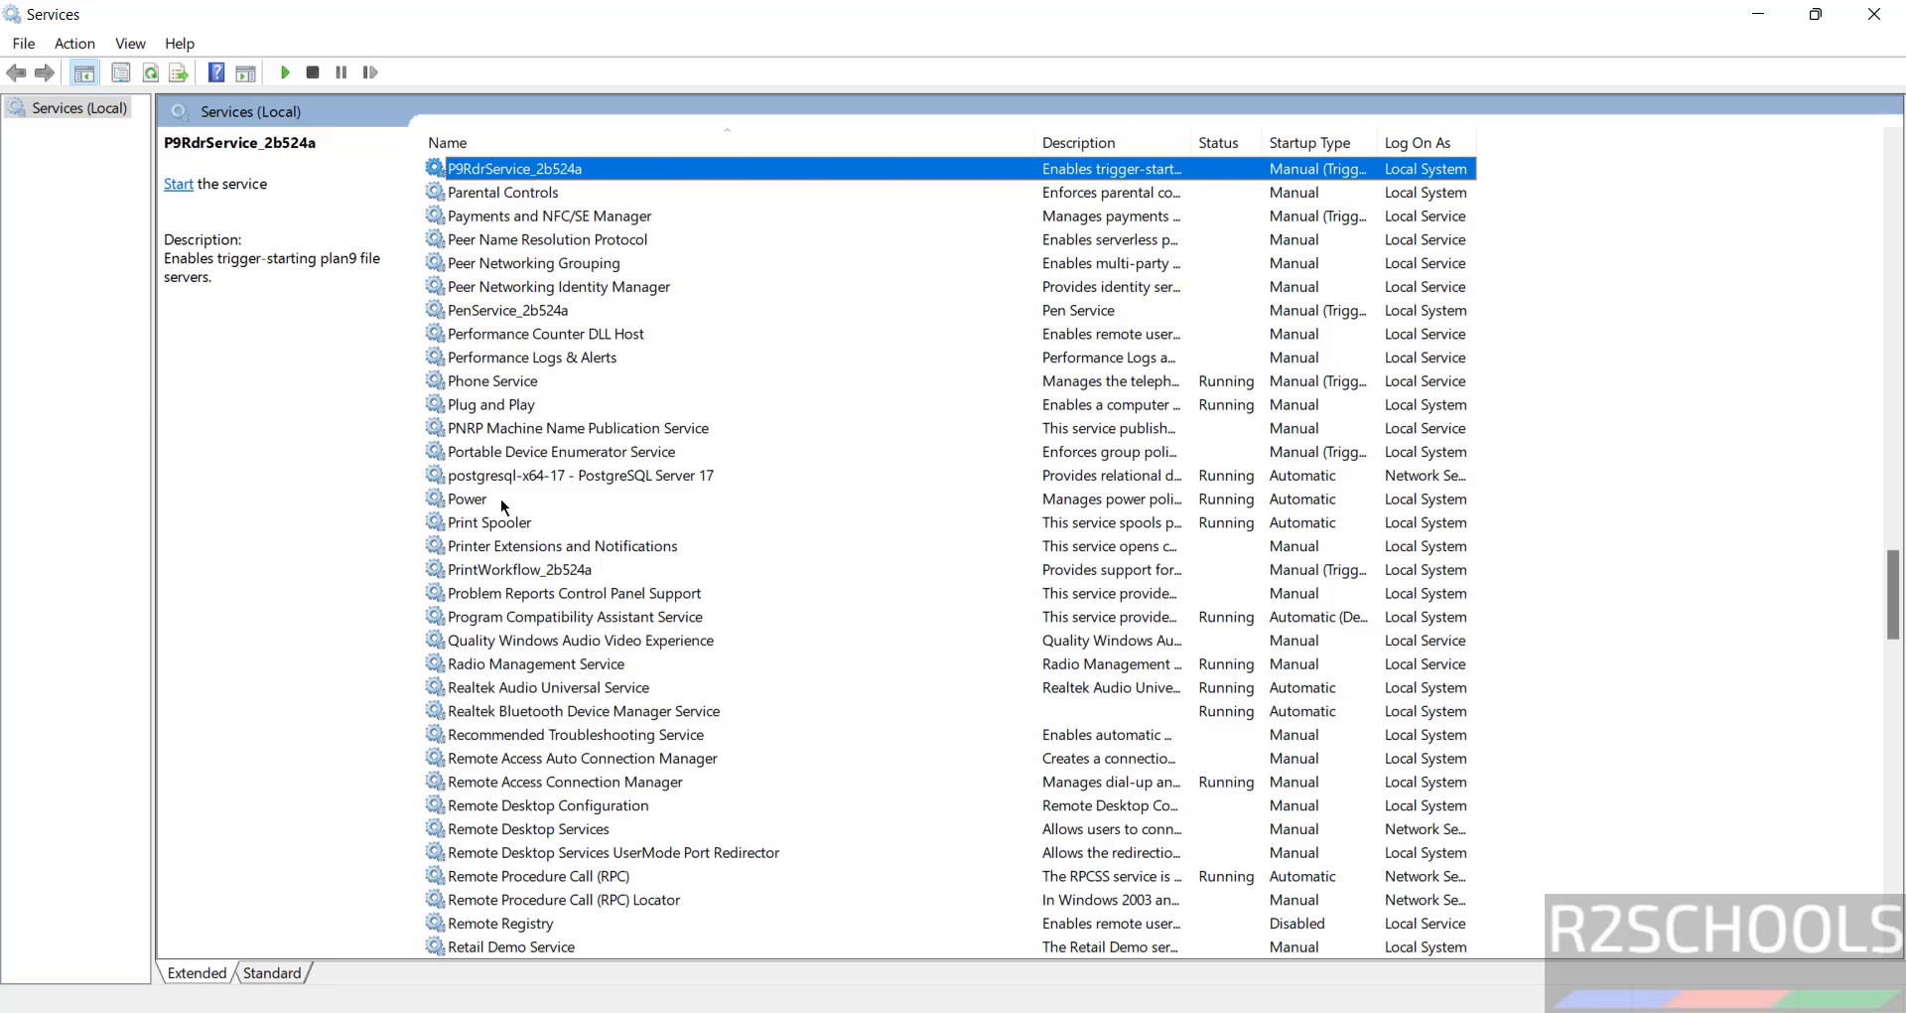
pyautogui.click(538, 476)
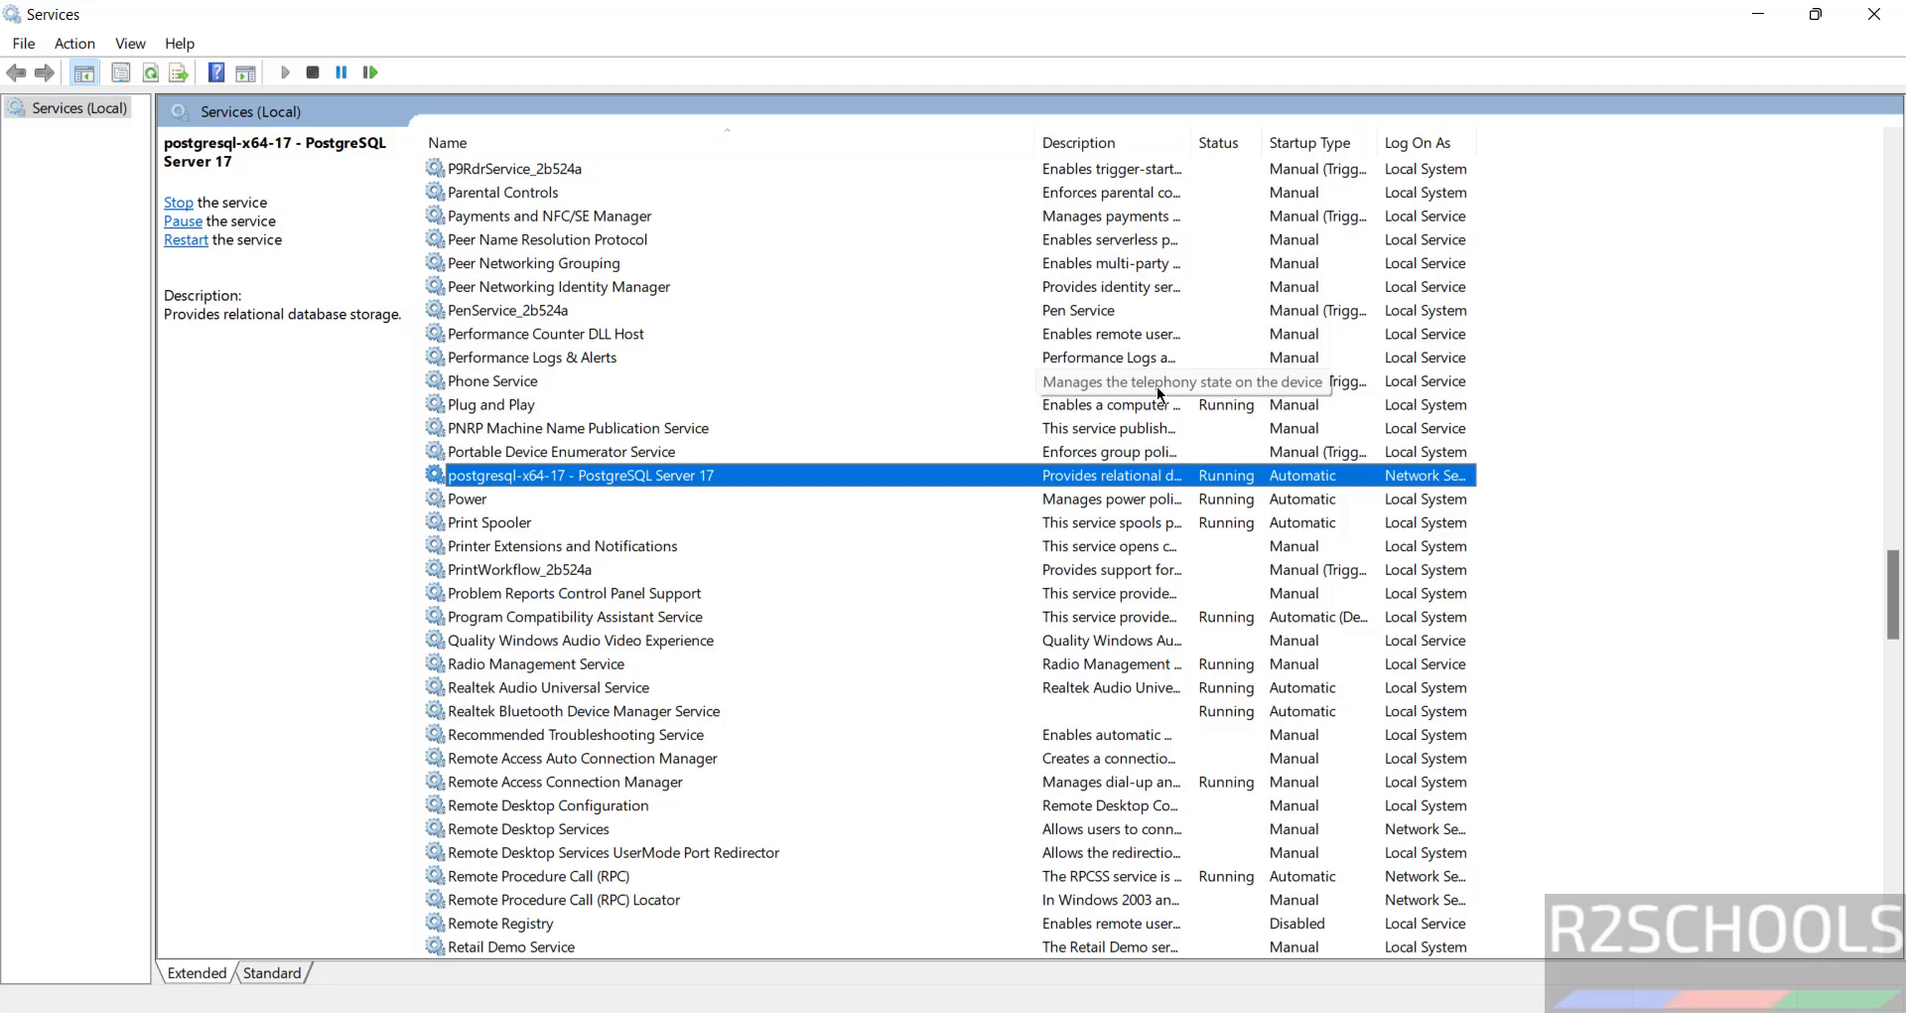
pyautogui.press('super')
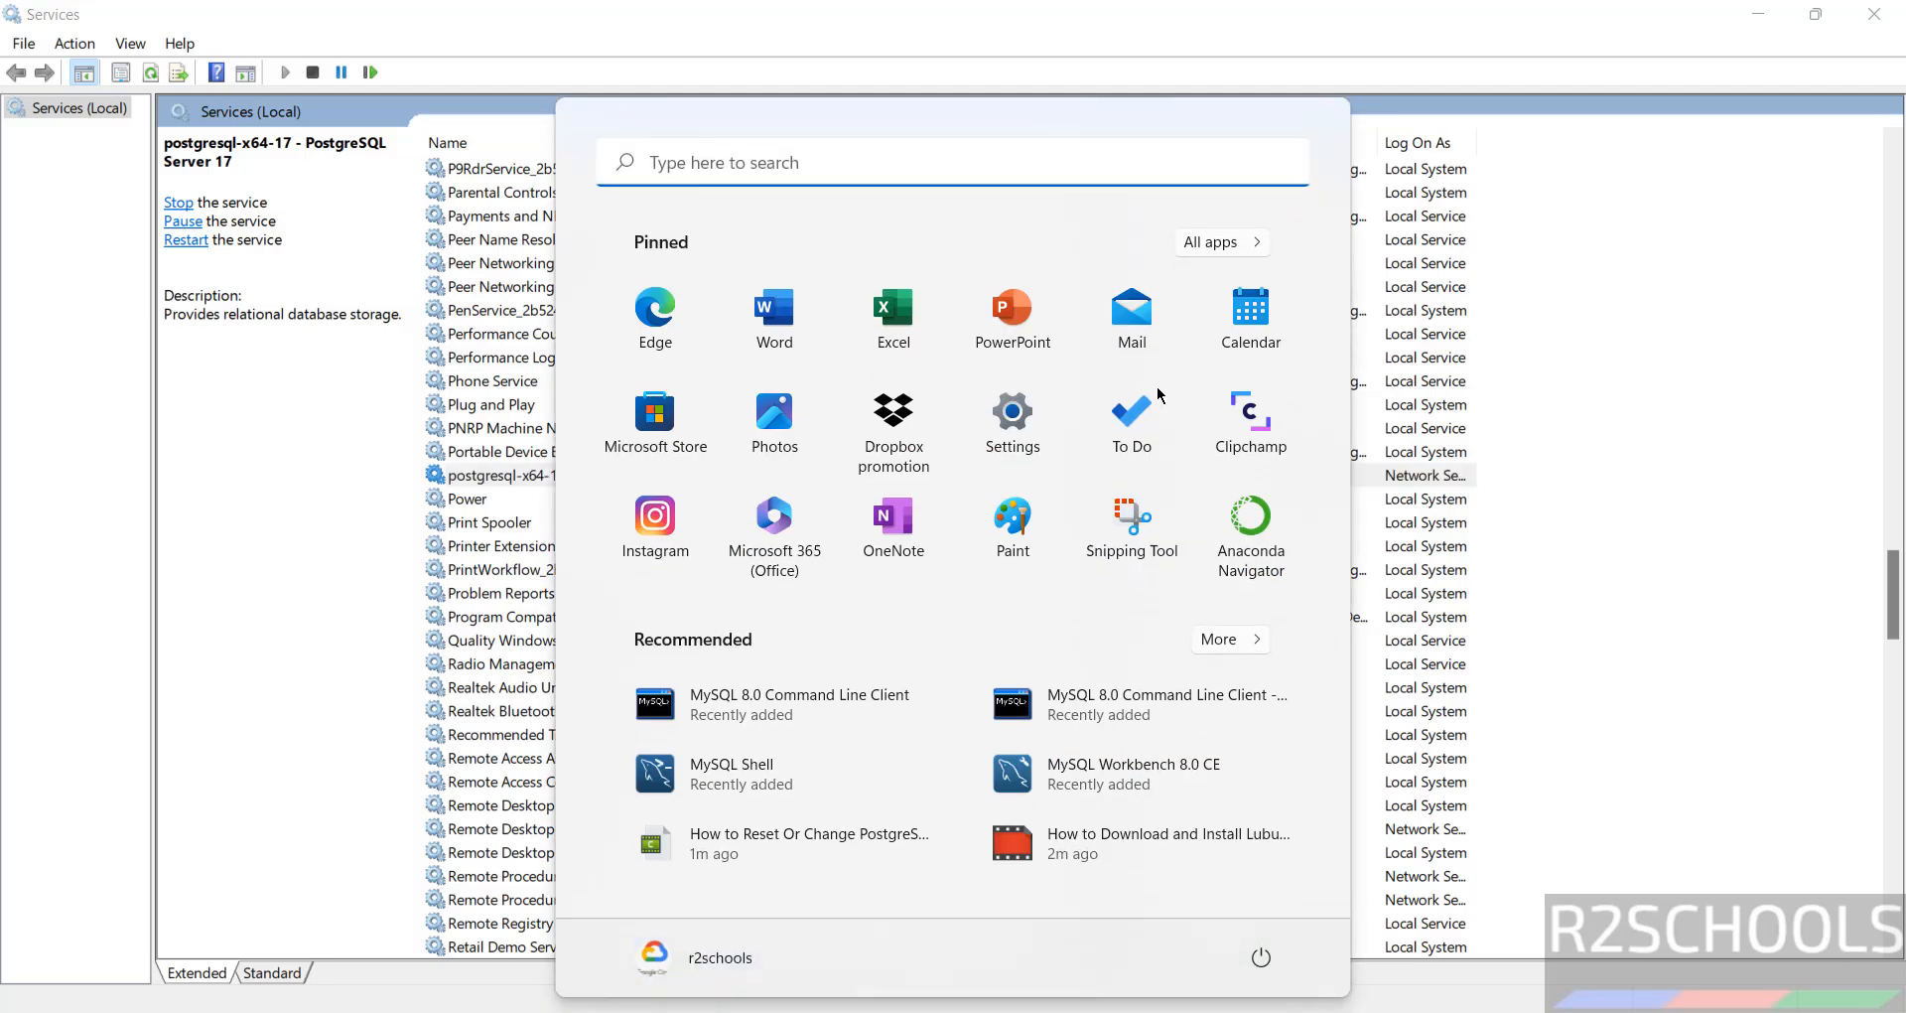
# Launch SQL Shell (psql) from the PostgreSQL folder in the Start menu's app list
pyautogui.press('Escape')
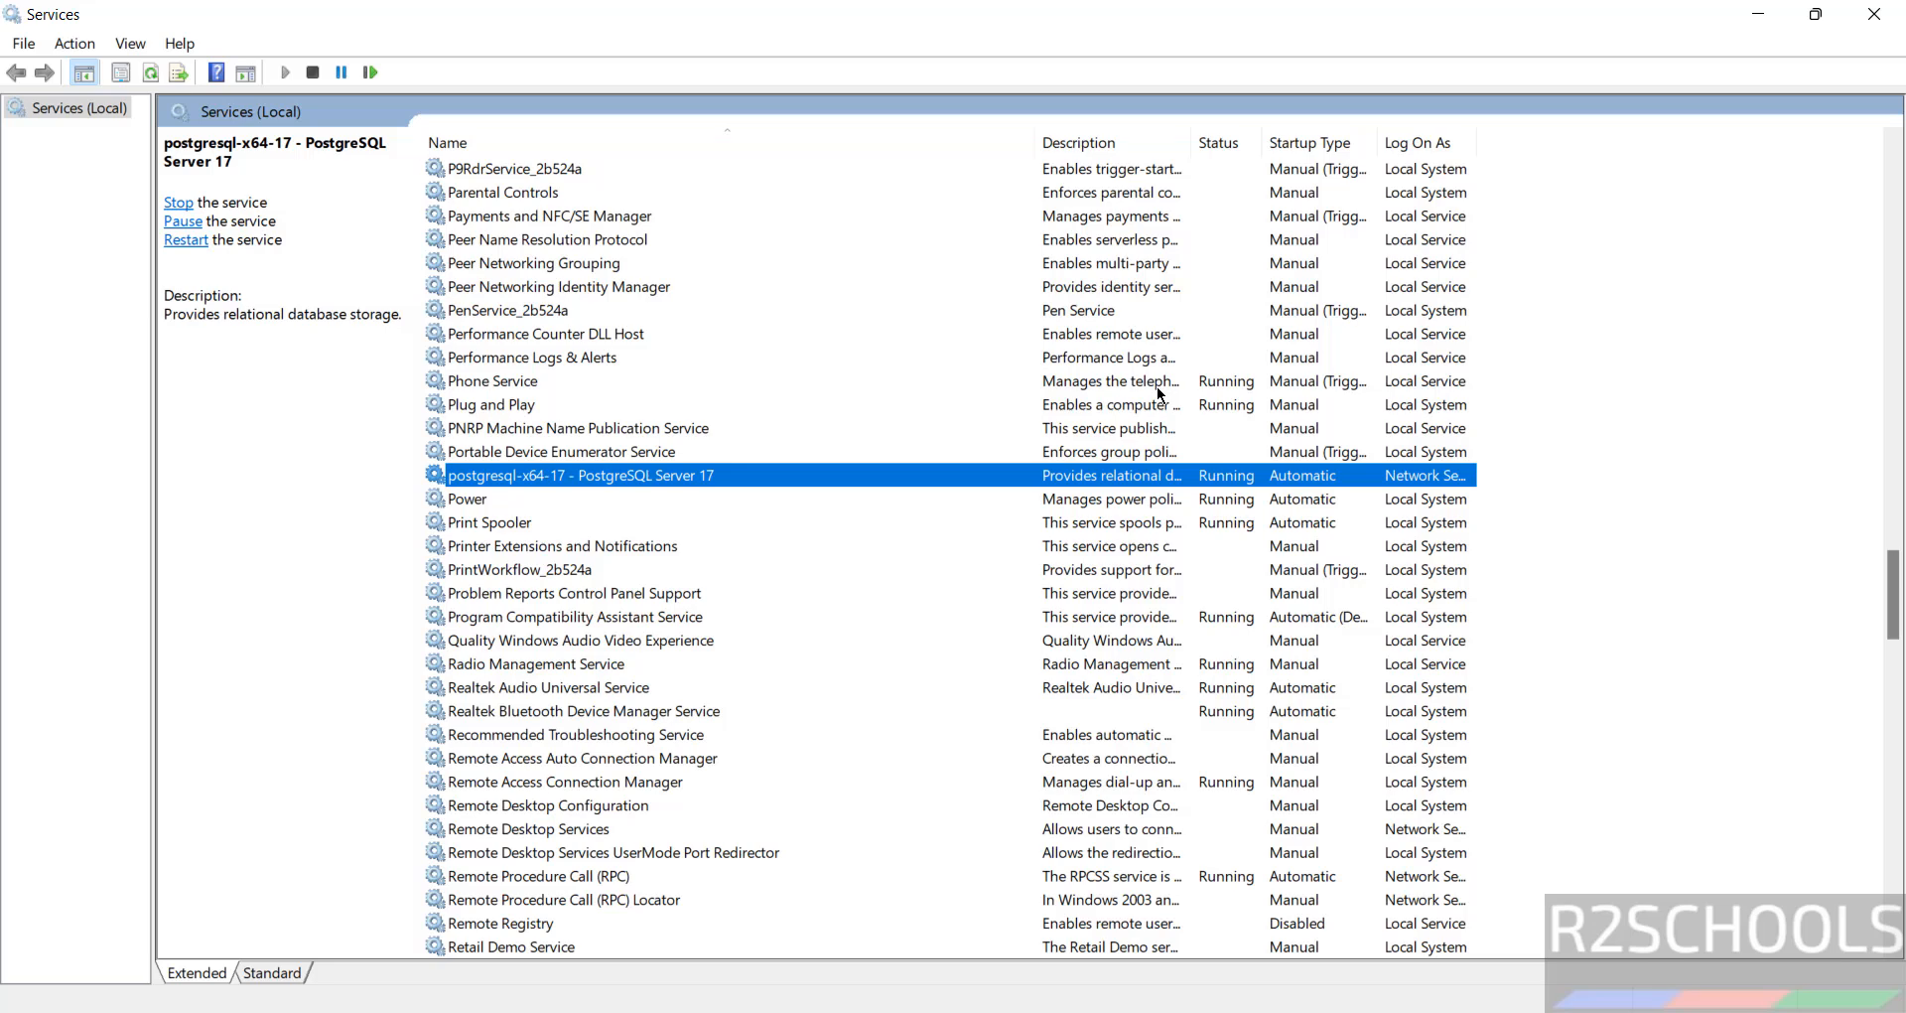
pyautogui.press('super')
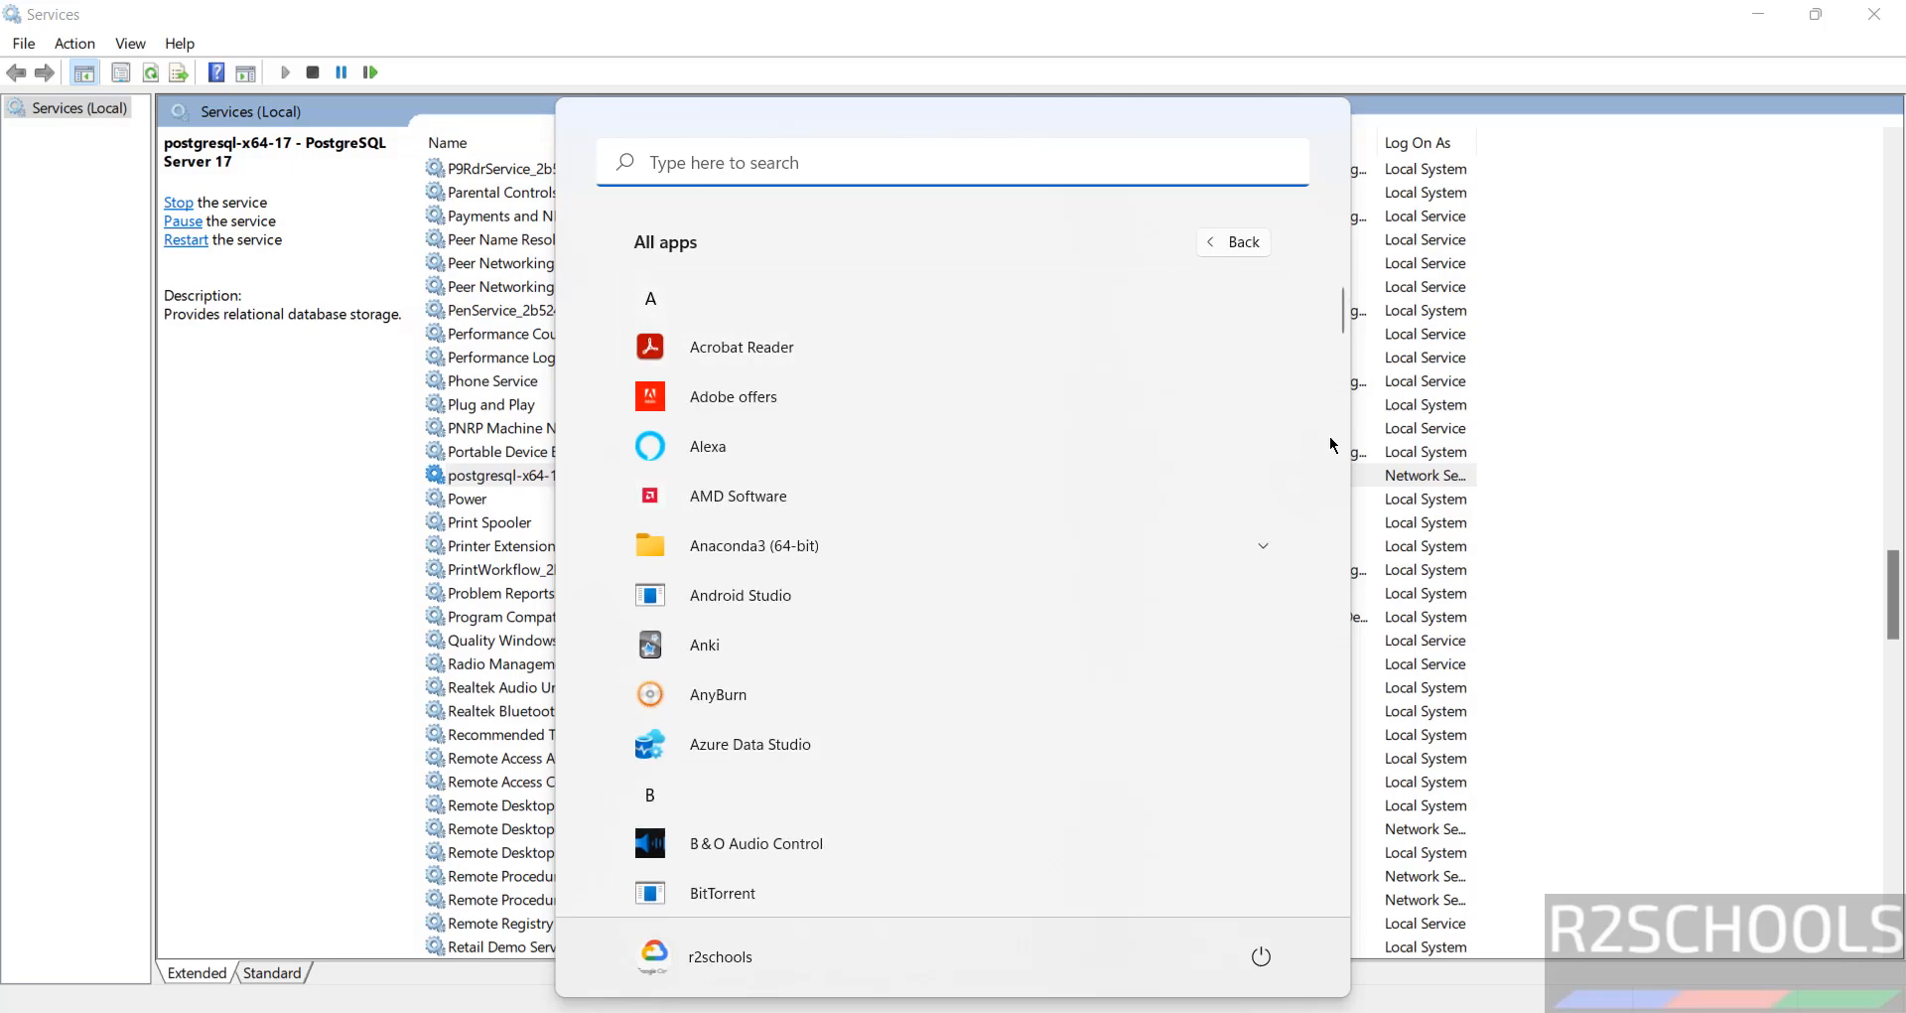
pyautogui.scroll(-5, 1335, 442)
pyautogui.scroll(-15, 1343, 459)
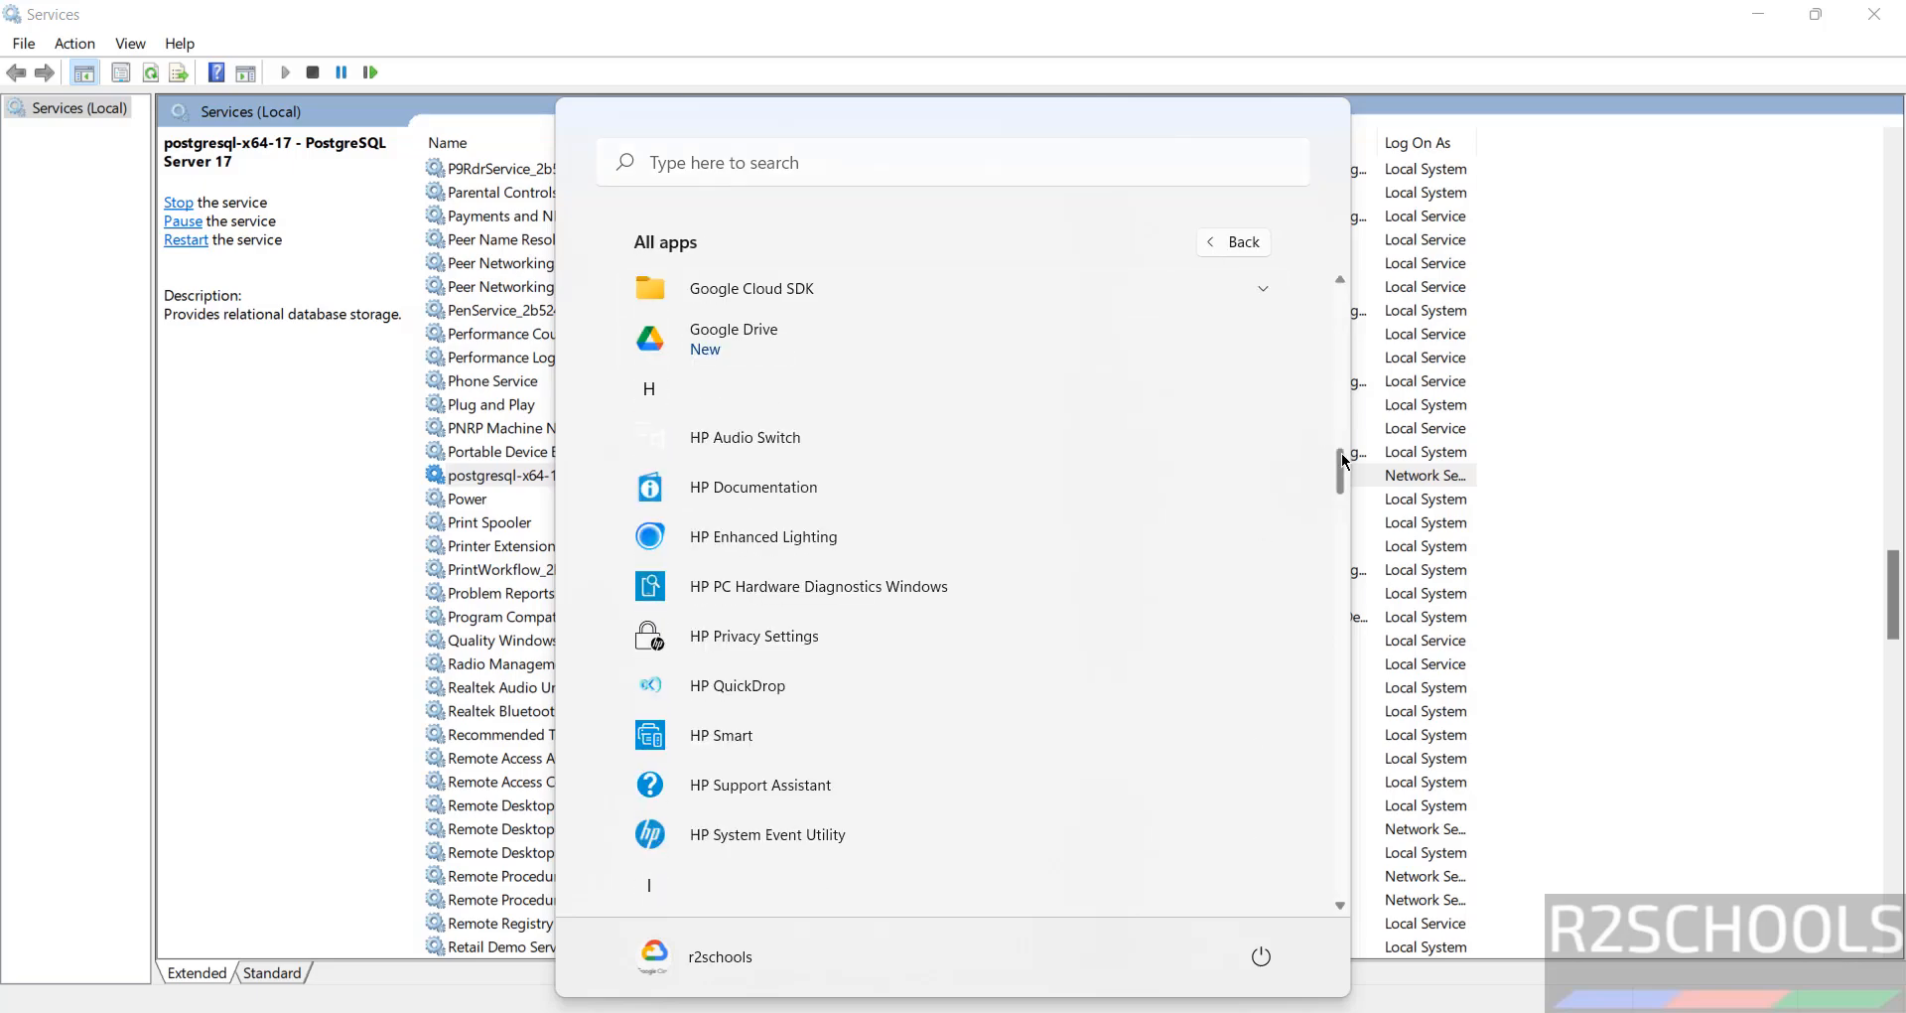
pyautogui.scroll(-1, 1343, 714)
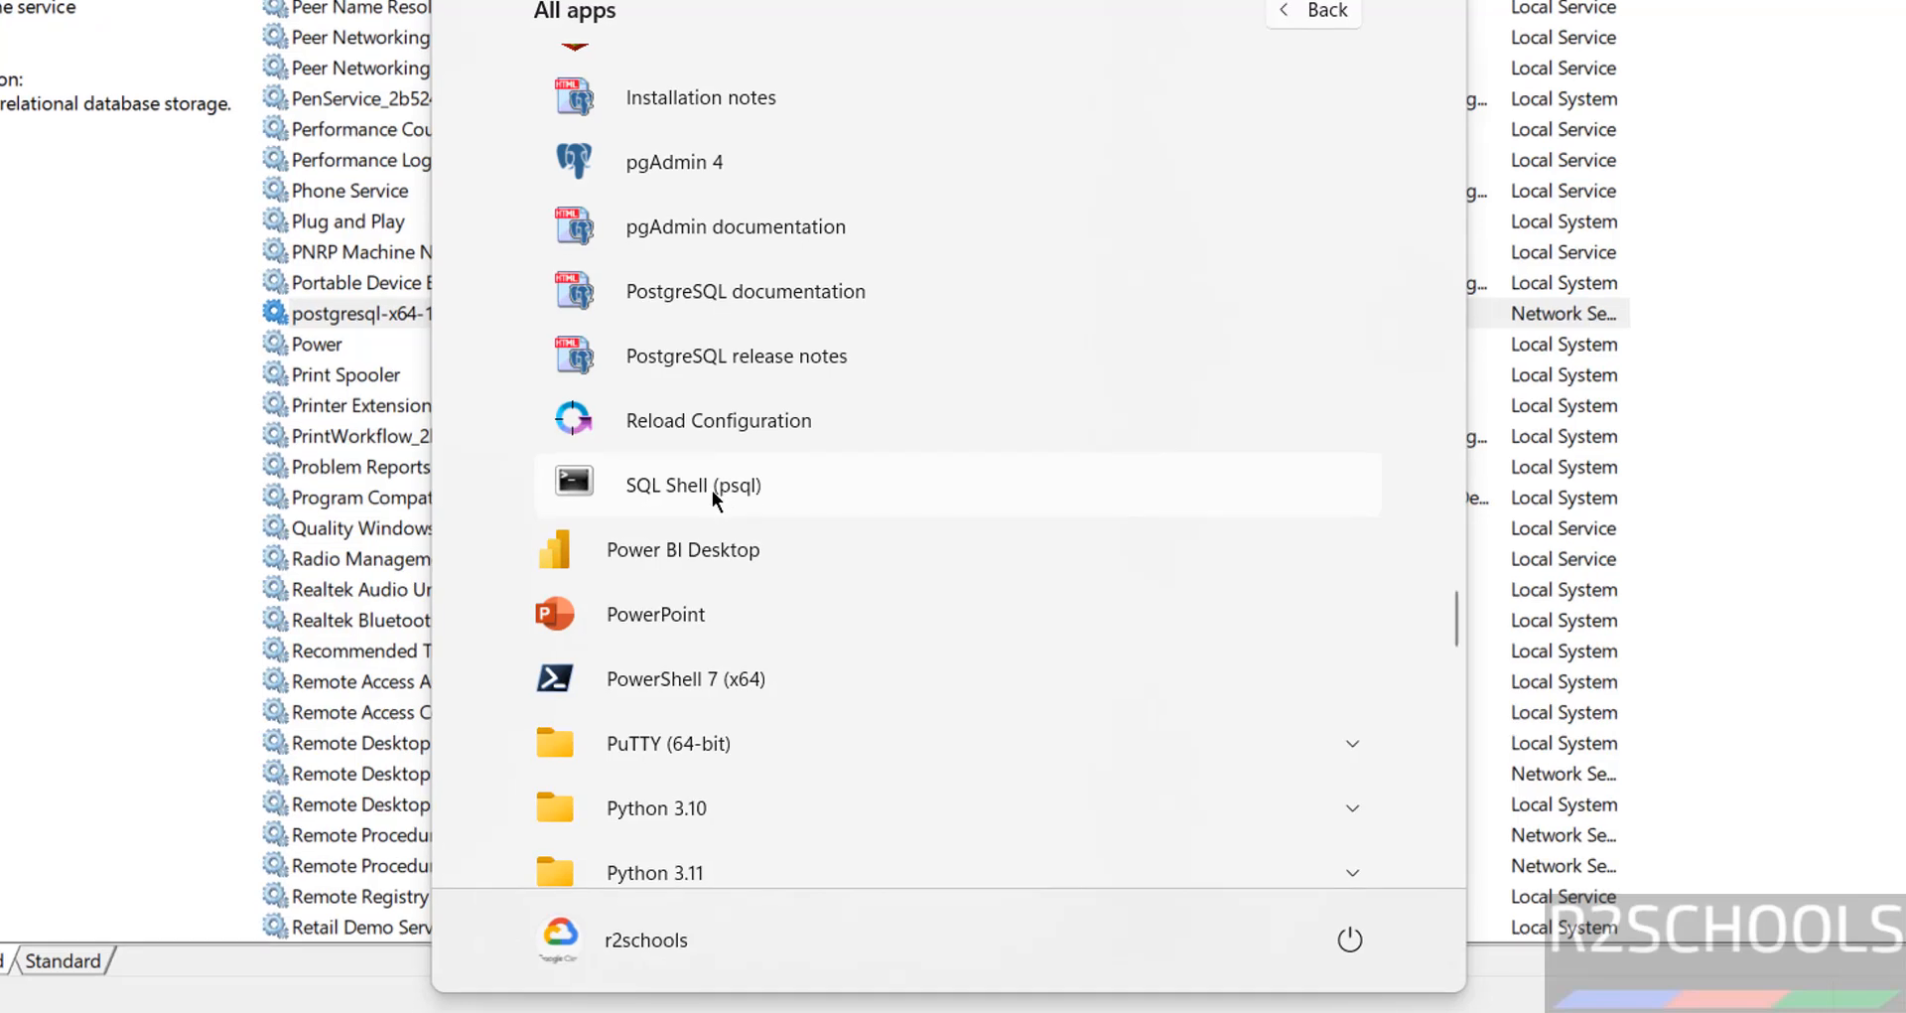
pyautogui.click(711, 491)
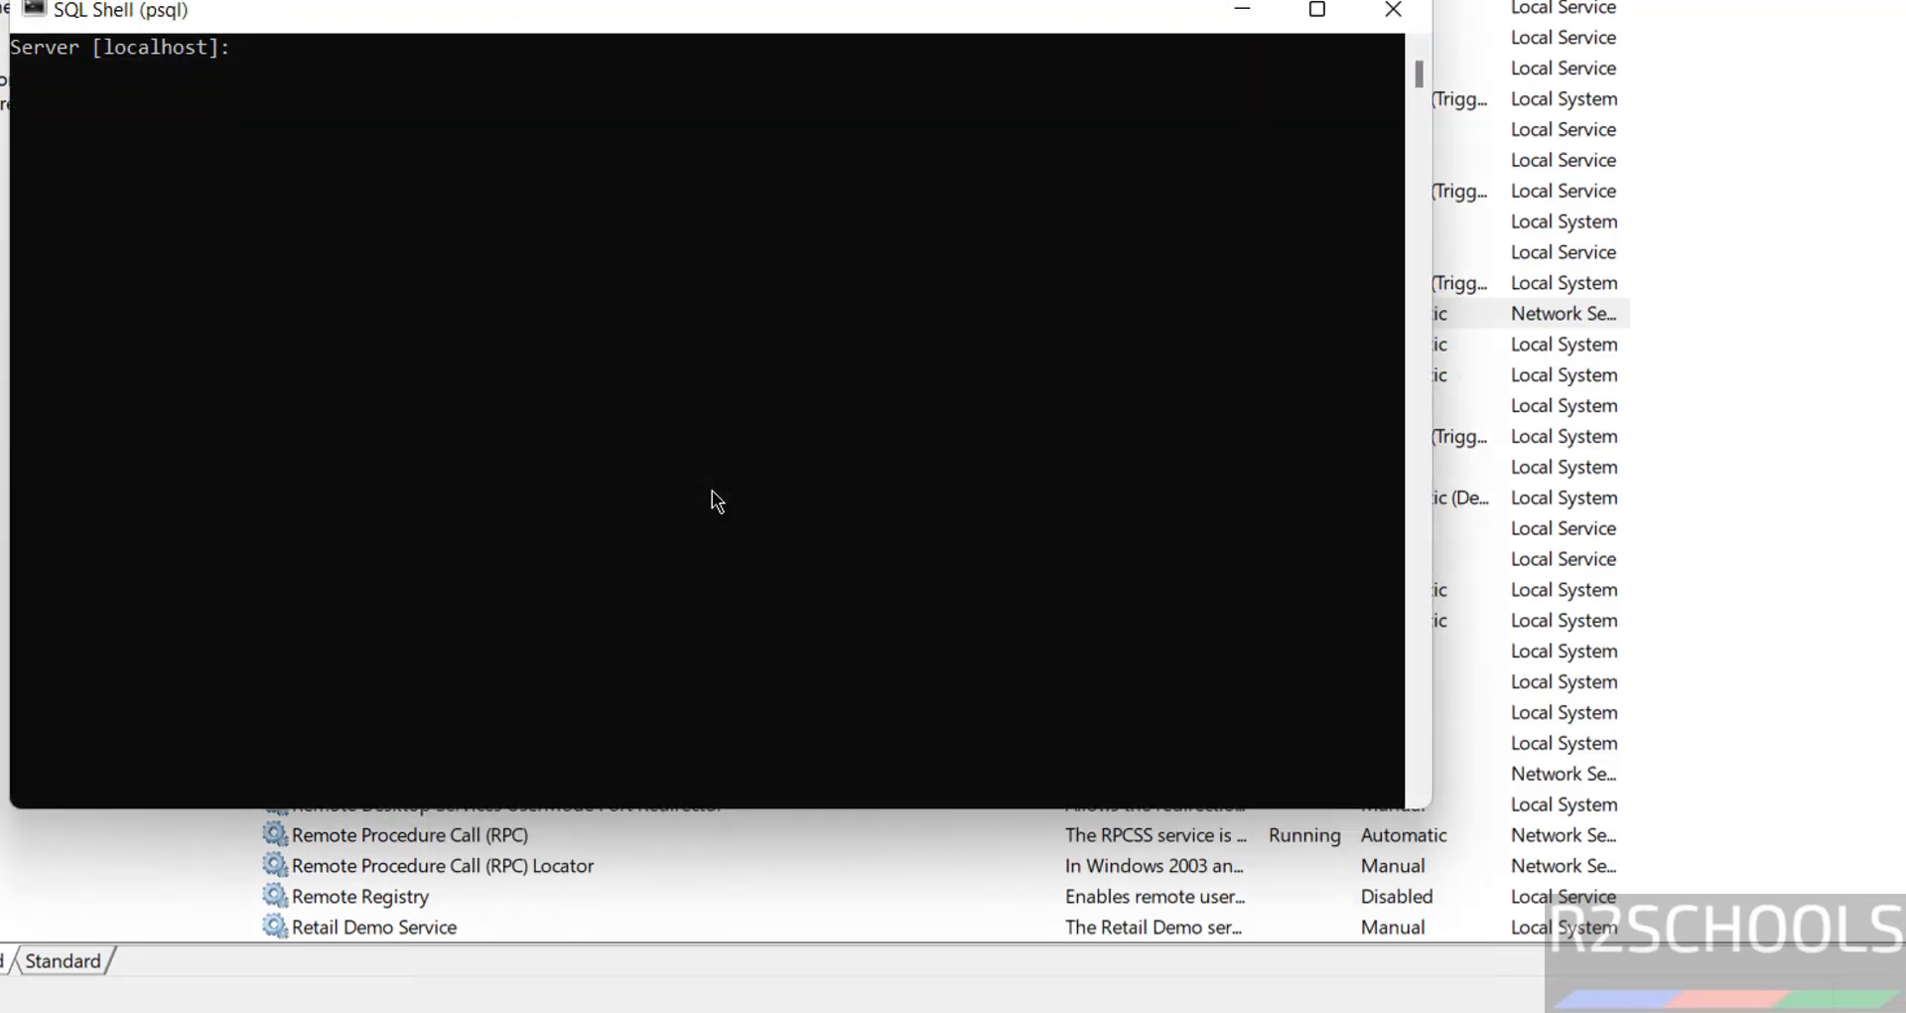
# Connect as postgres to the postgres database on localhost port 5432, accepting the defaults
pyautogui.press('Return')
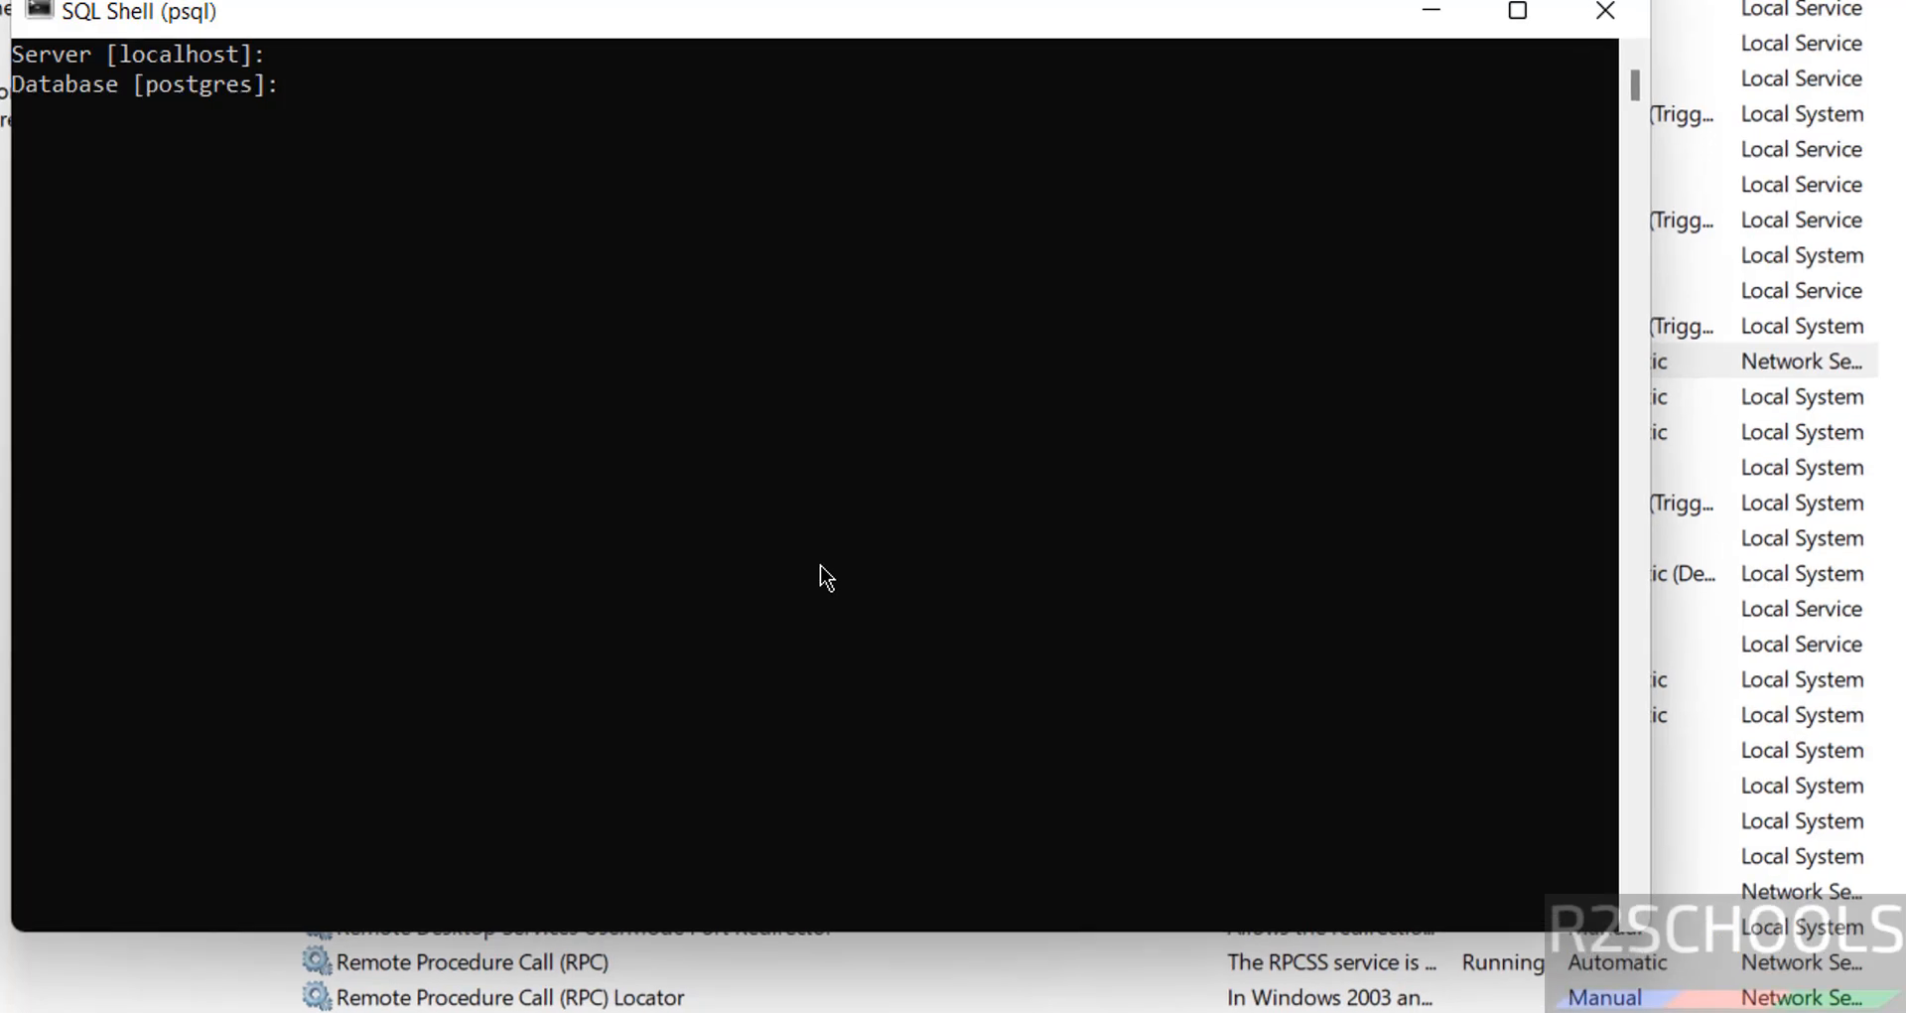
pyautogui.press('Return')
pyautogui.press('Return')
pyautogui.press('Return')
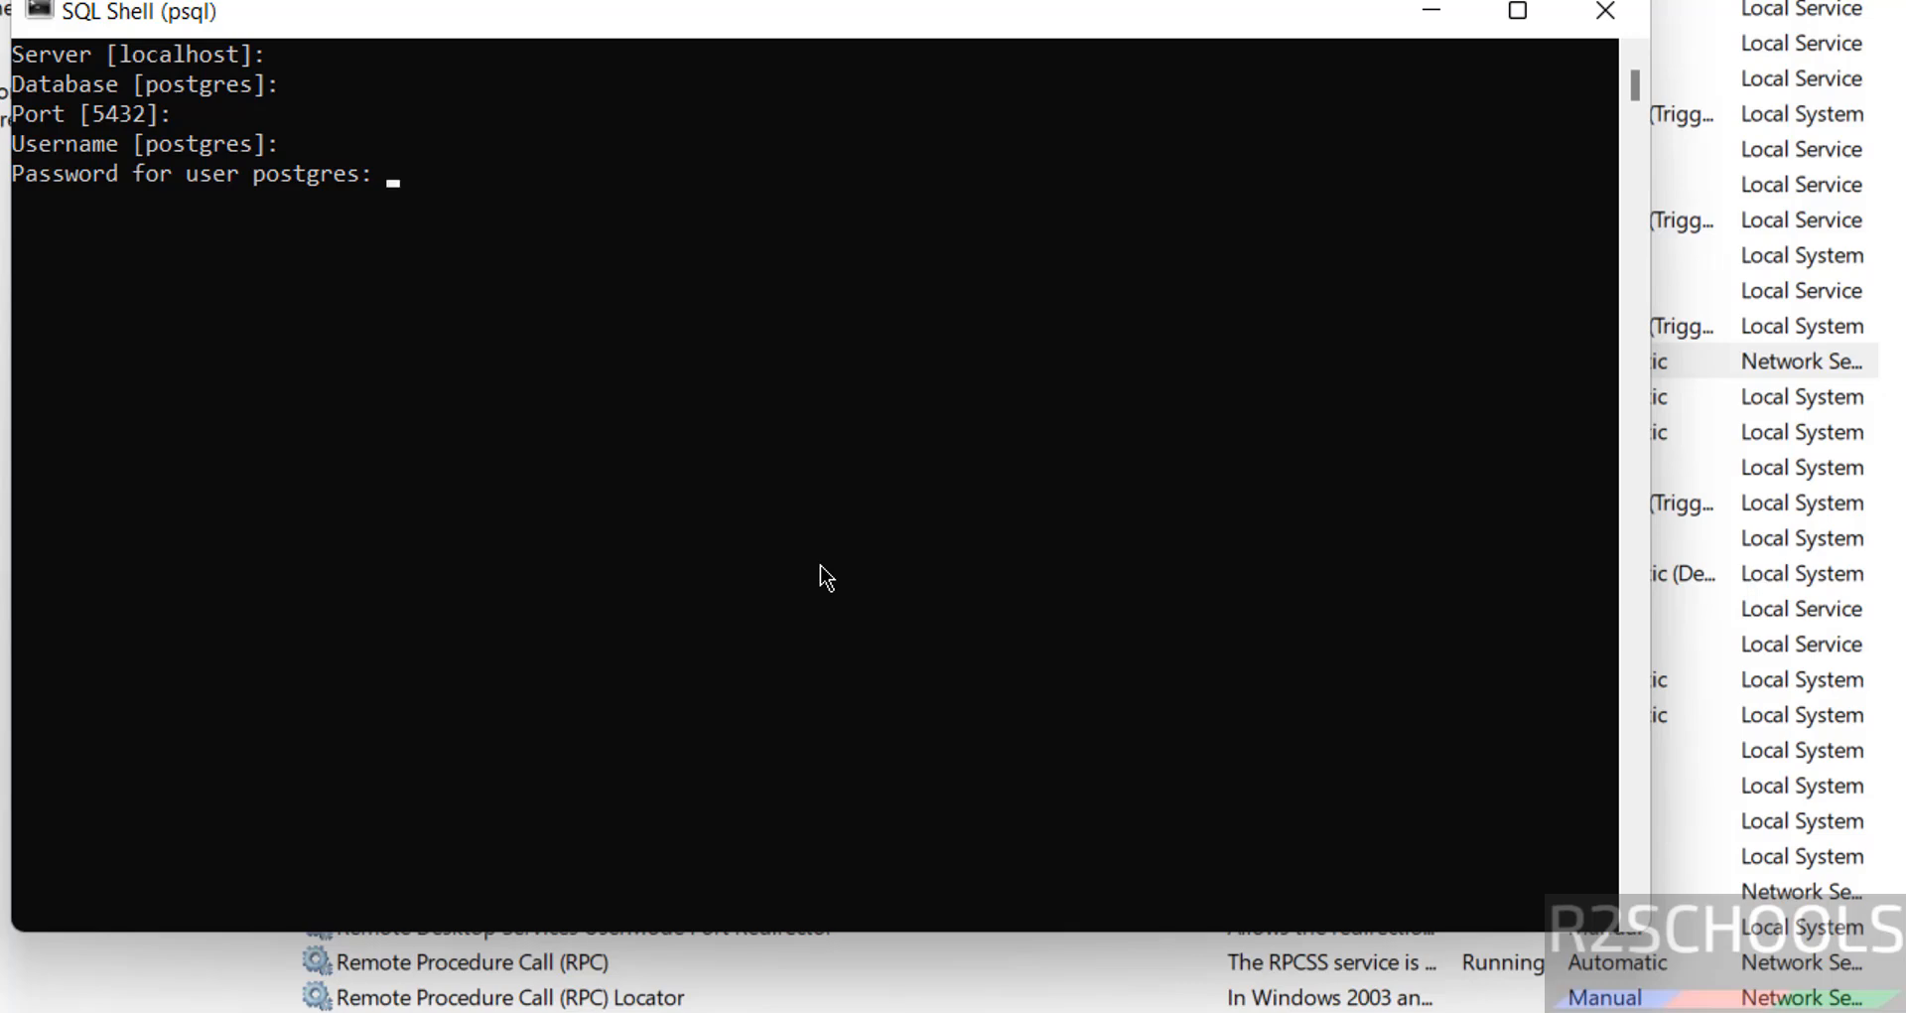
pyautogui.press('Return')
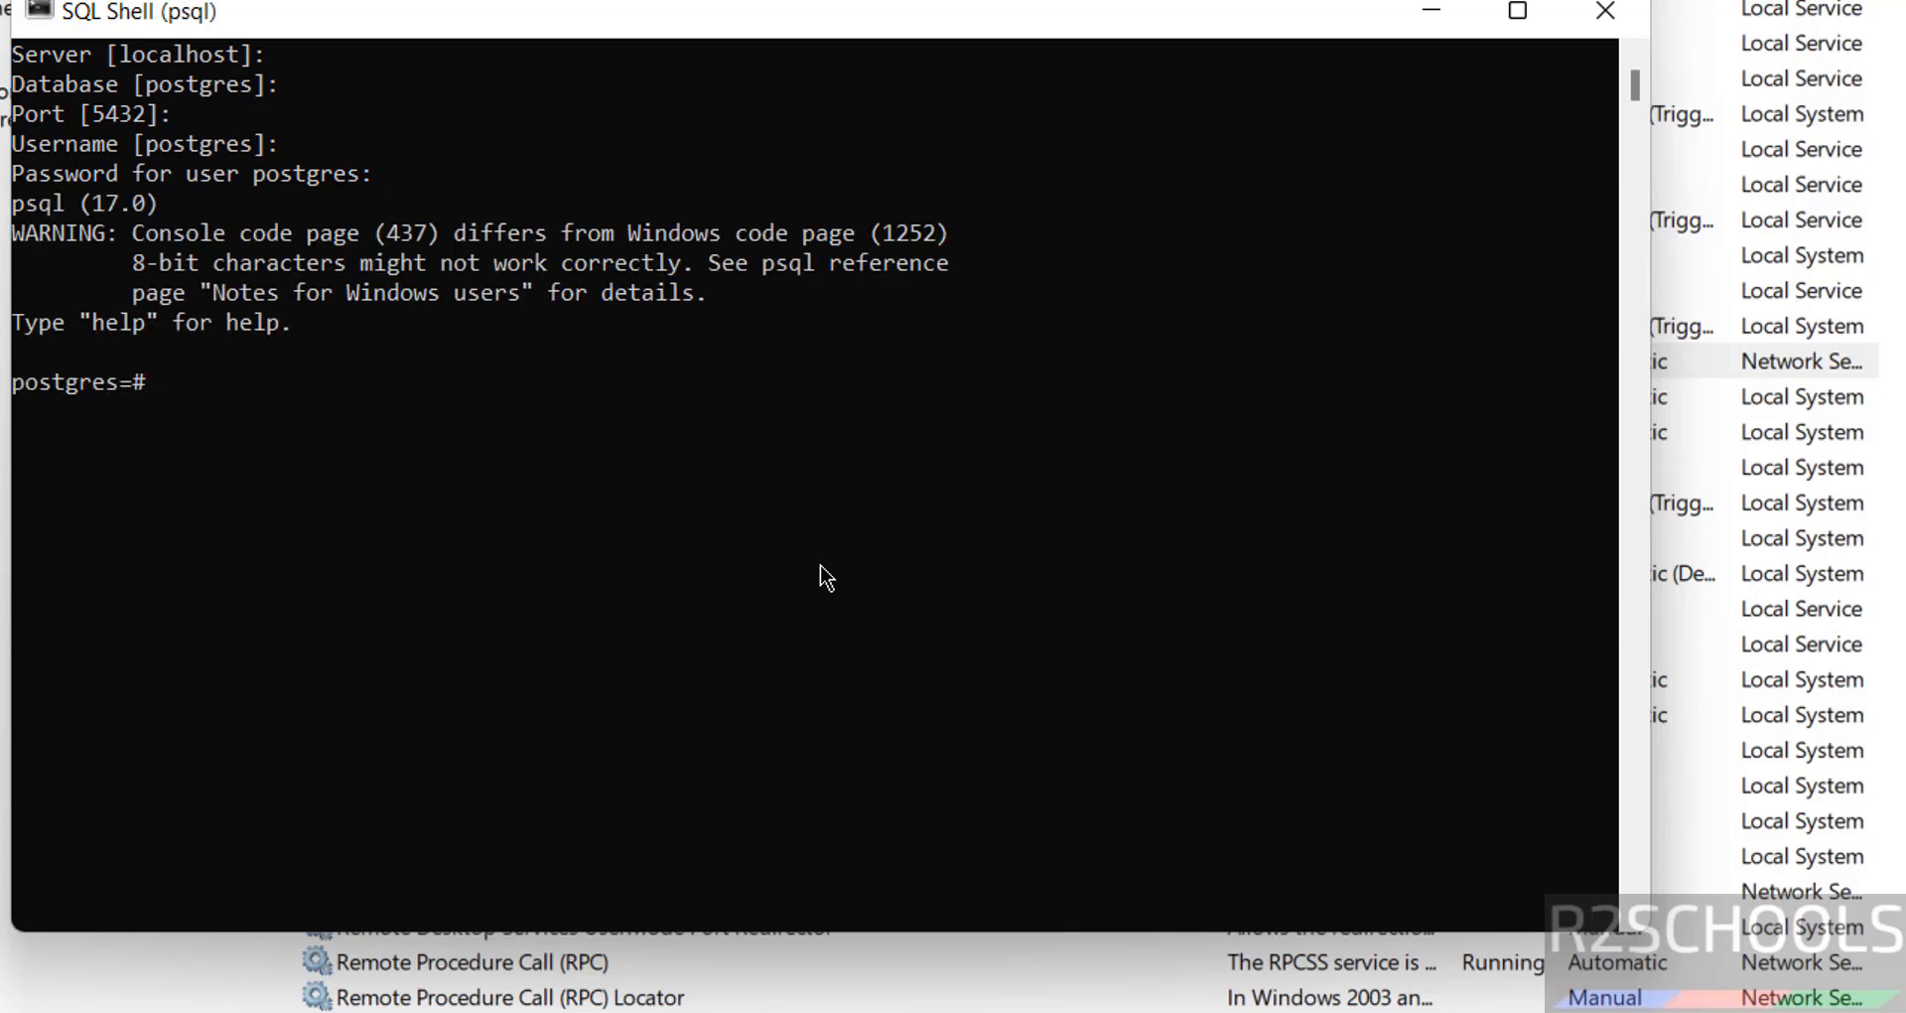
pyautogui.write('select username from ')
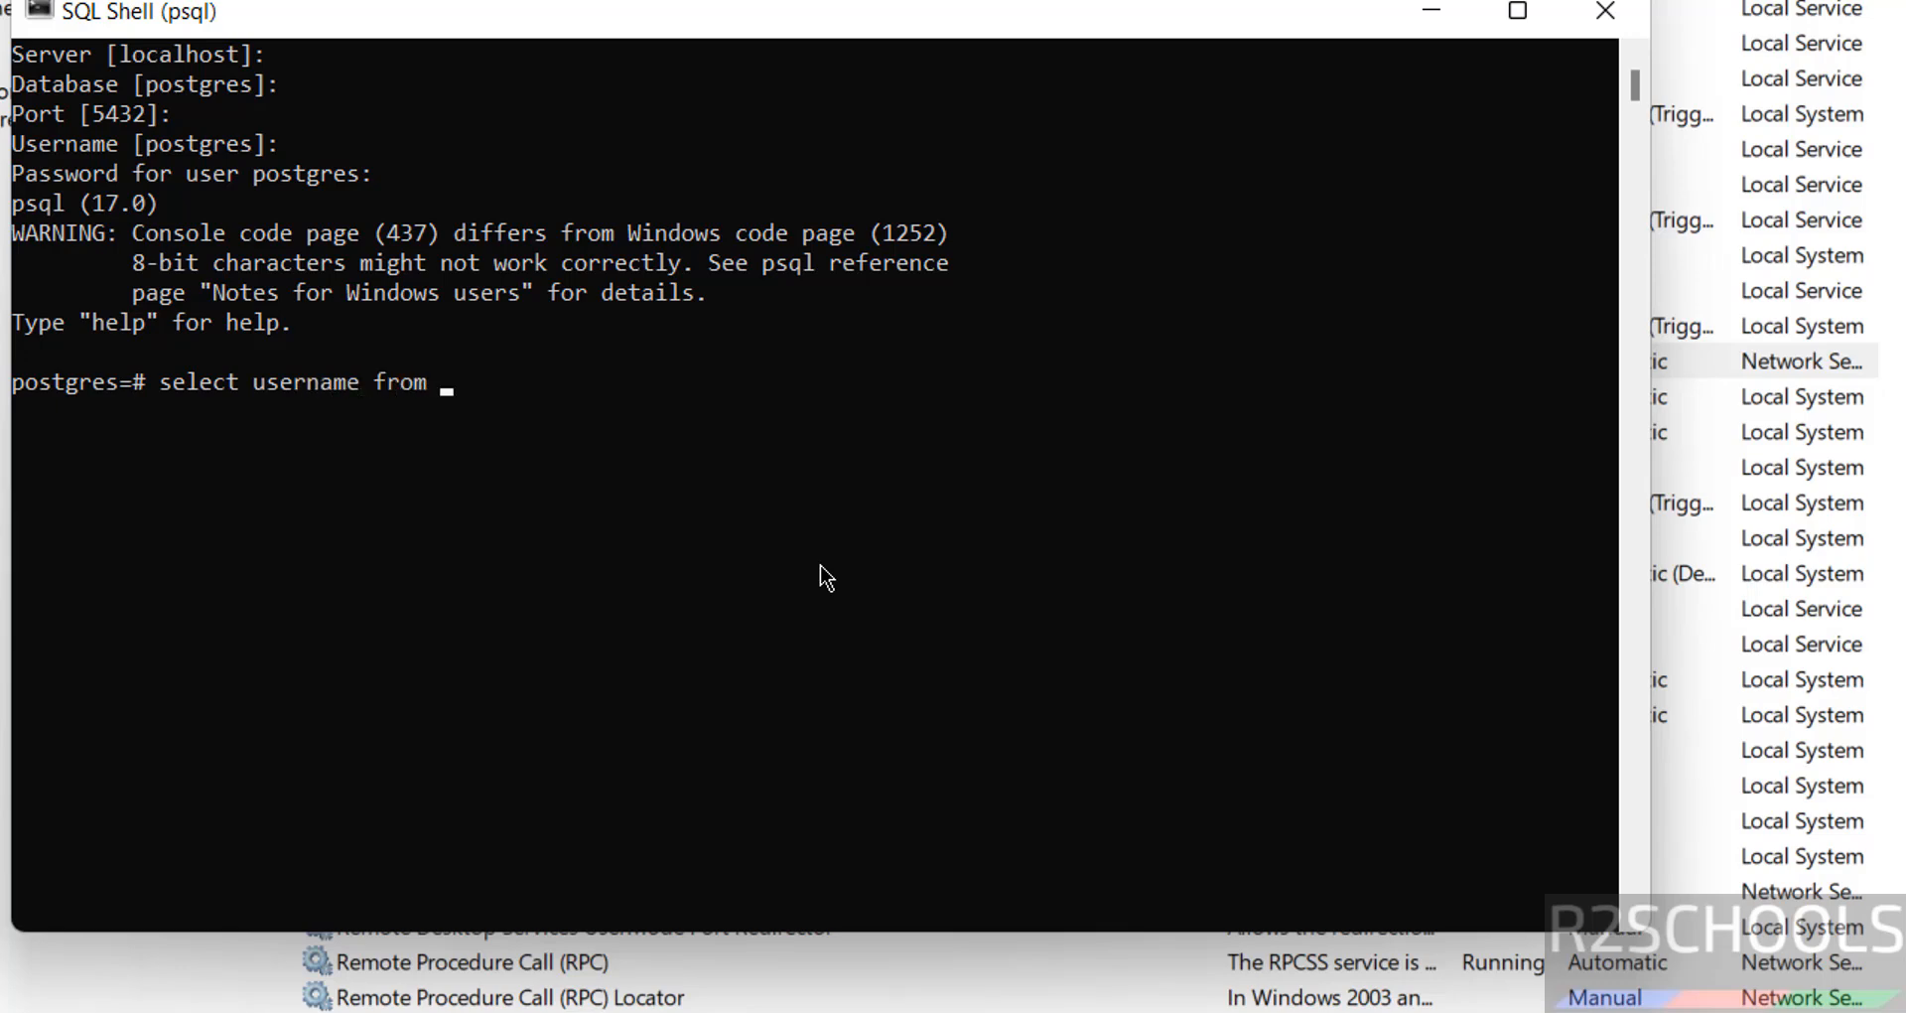
pyautogui.write('pg_u')
# Run select usename from pg_user, fixing the mistyped column, to list postgres and james
pyautogui.press('BackSpace')
pyautogui.write('user;')
pyautogui.press('Return')
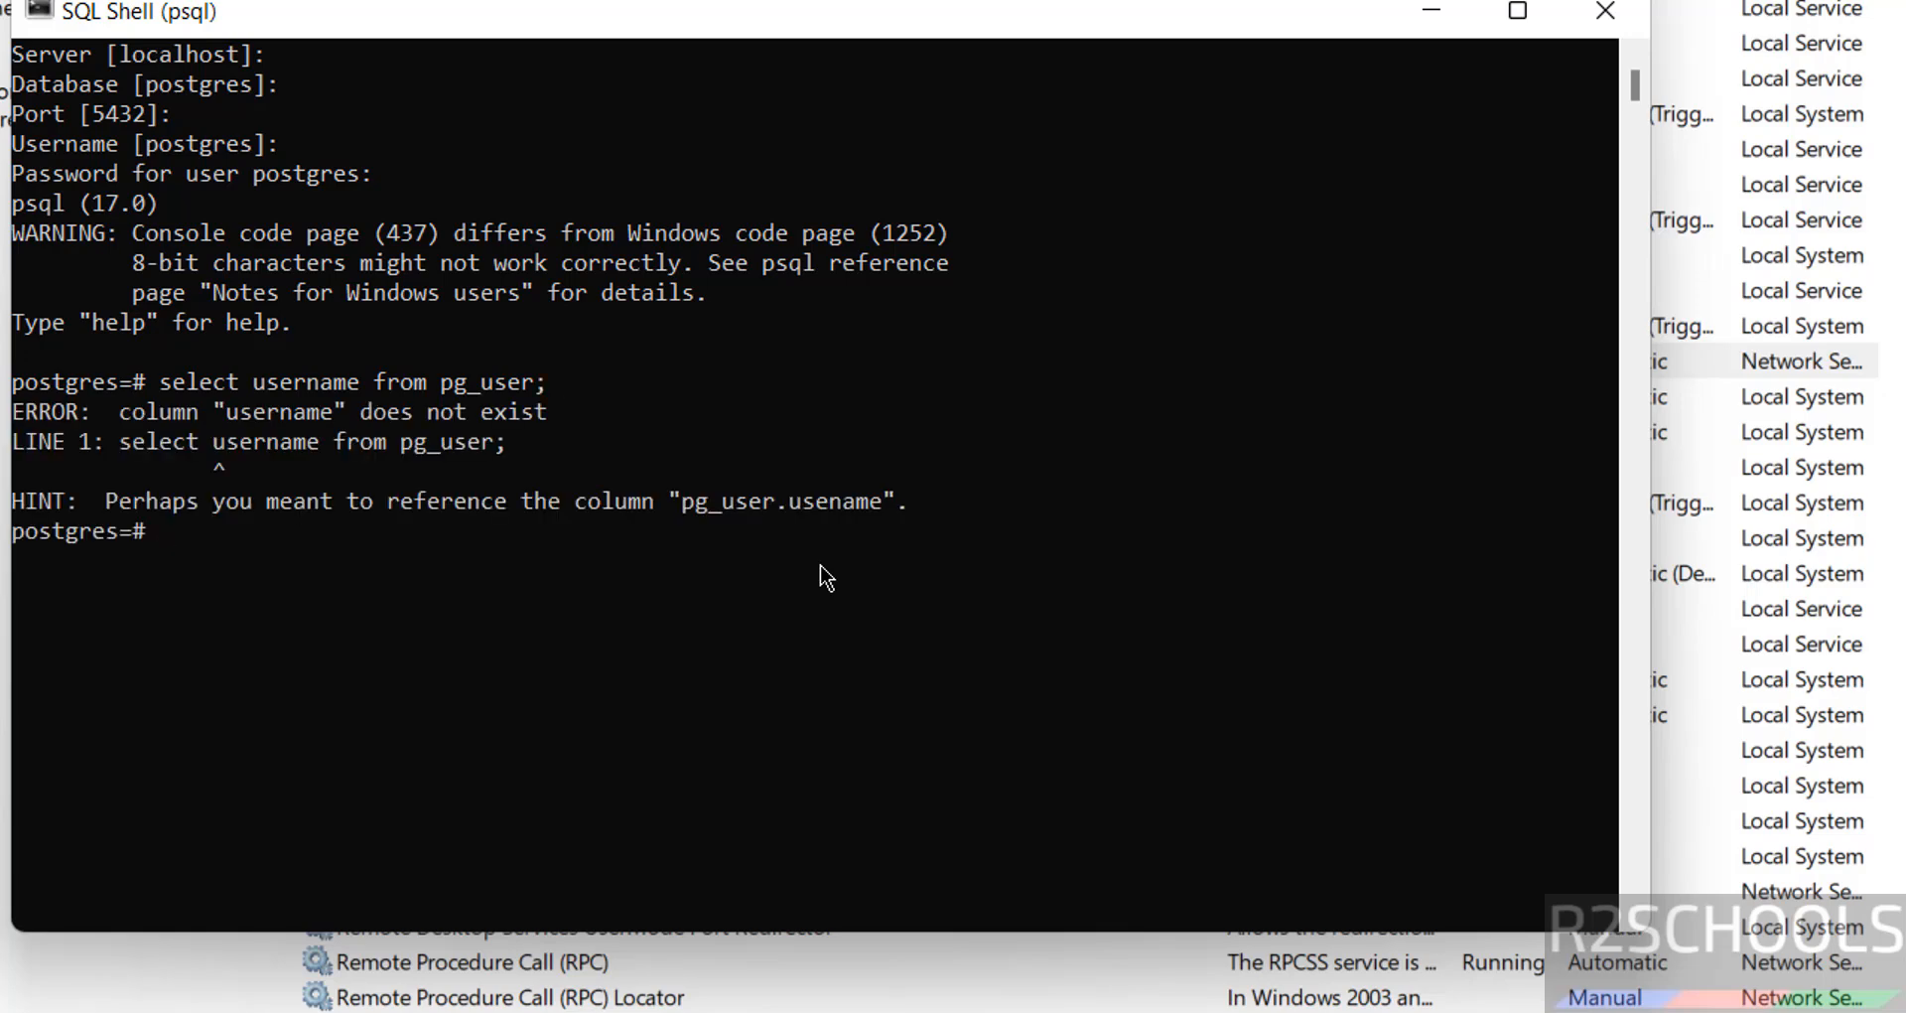
pyautogui.press('Up')
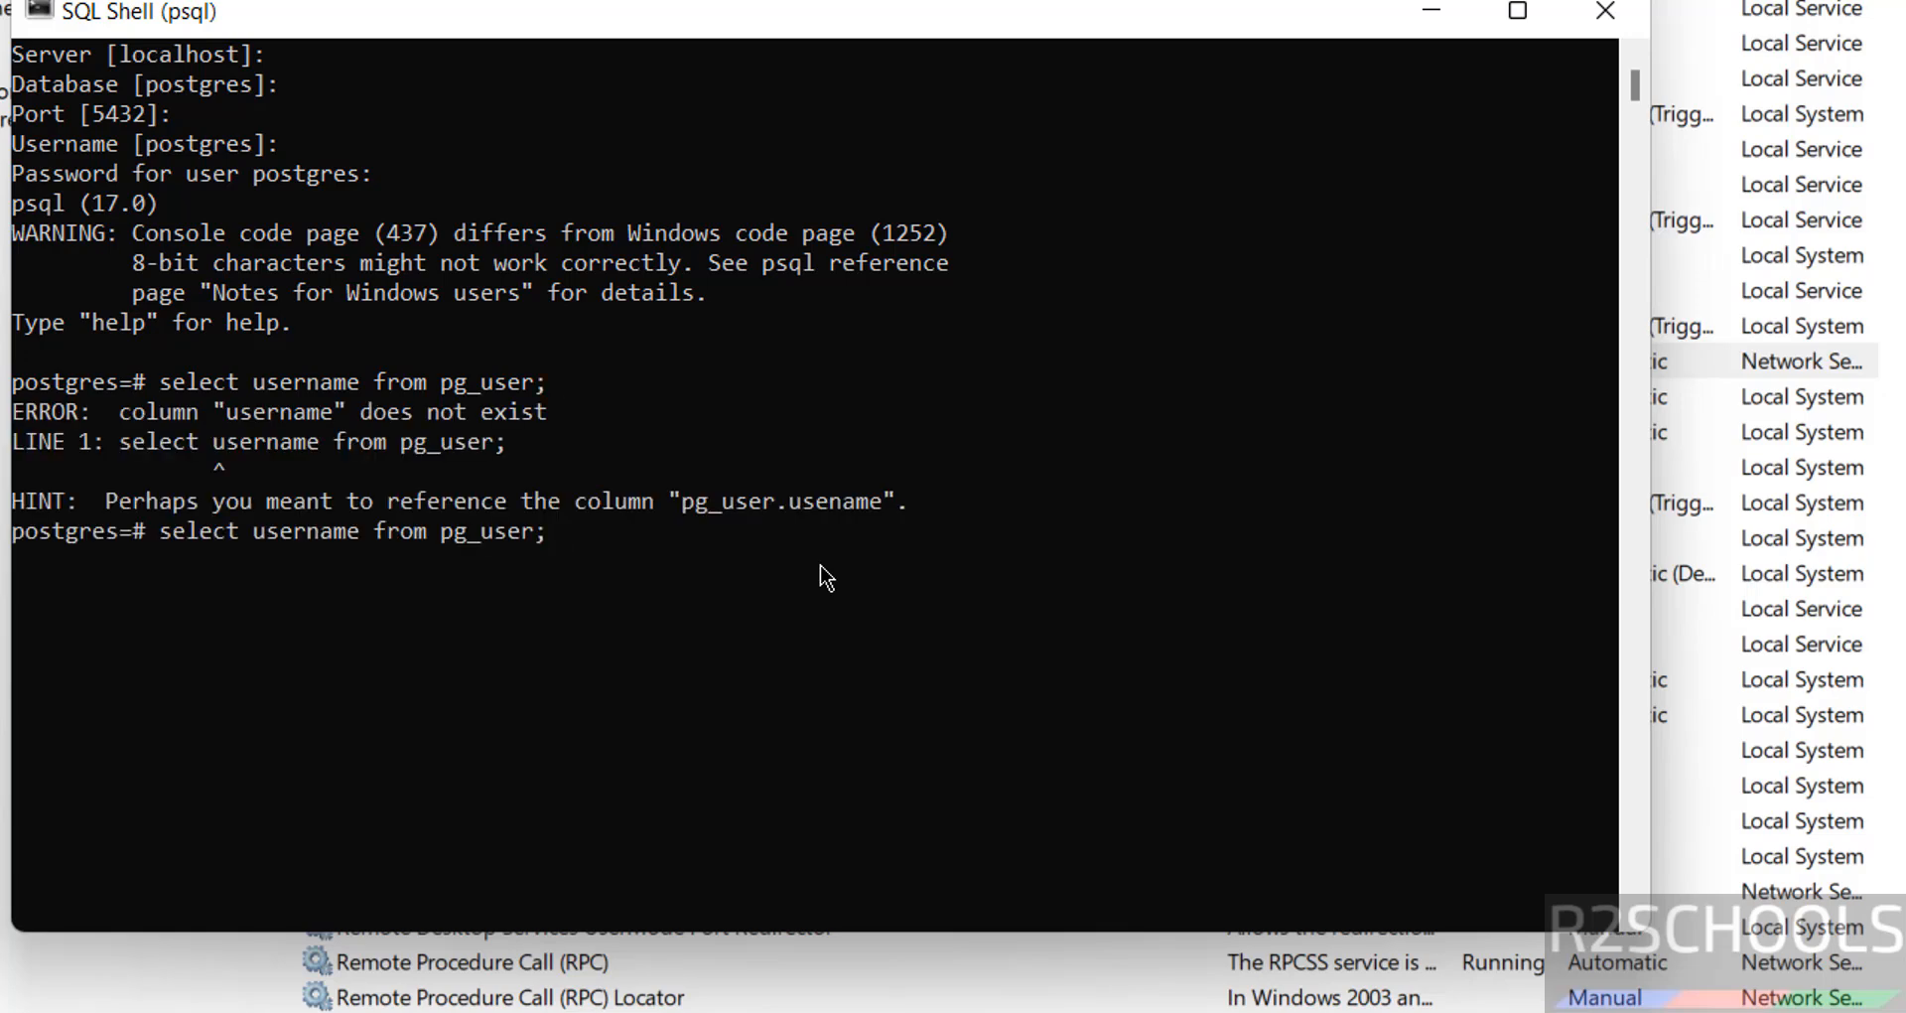
pyautogui.press('Left')
pyautogui.press('Left')
pyautogui.press('Left')
pyautogui.press('BackSpace')
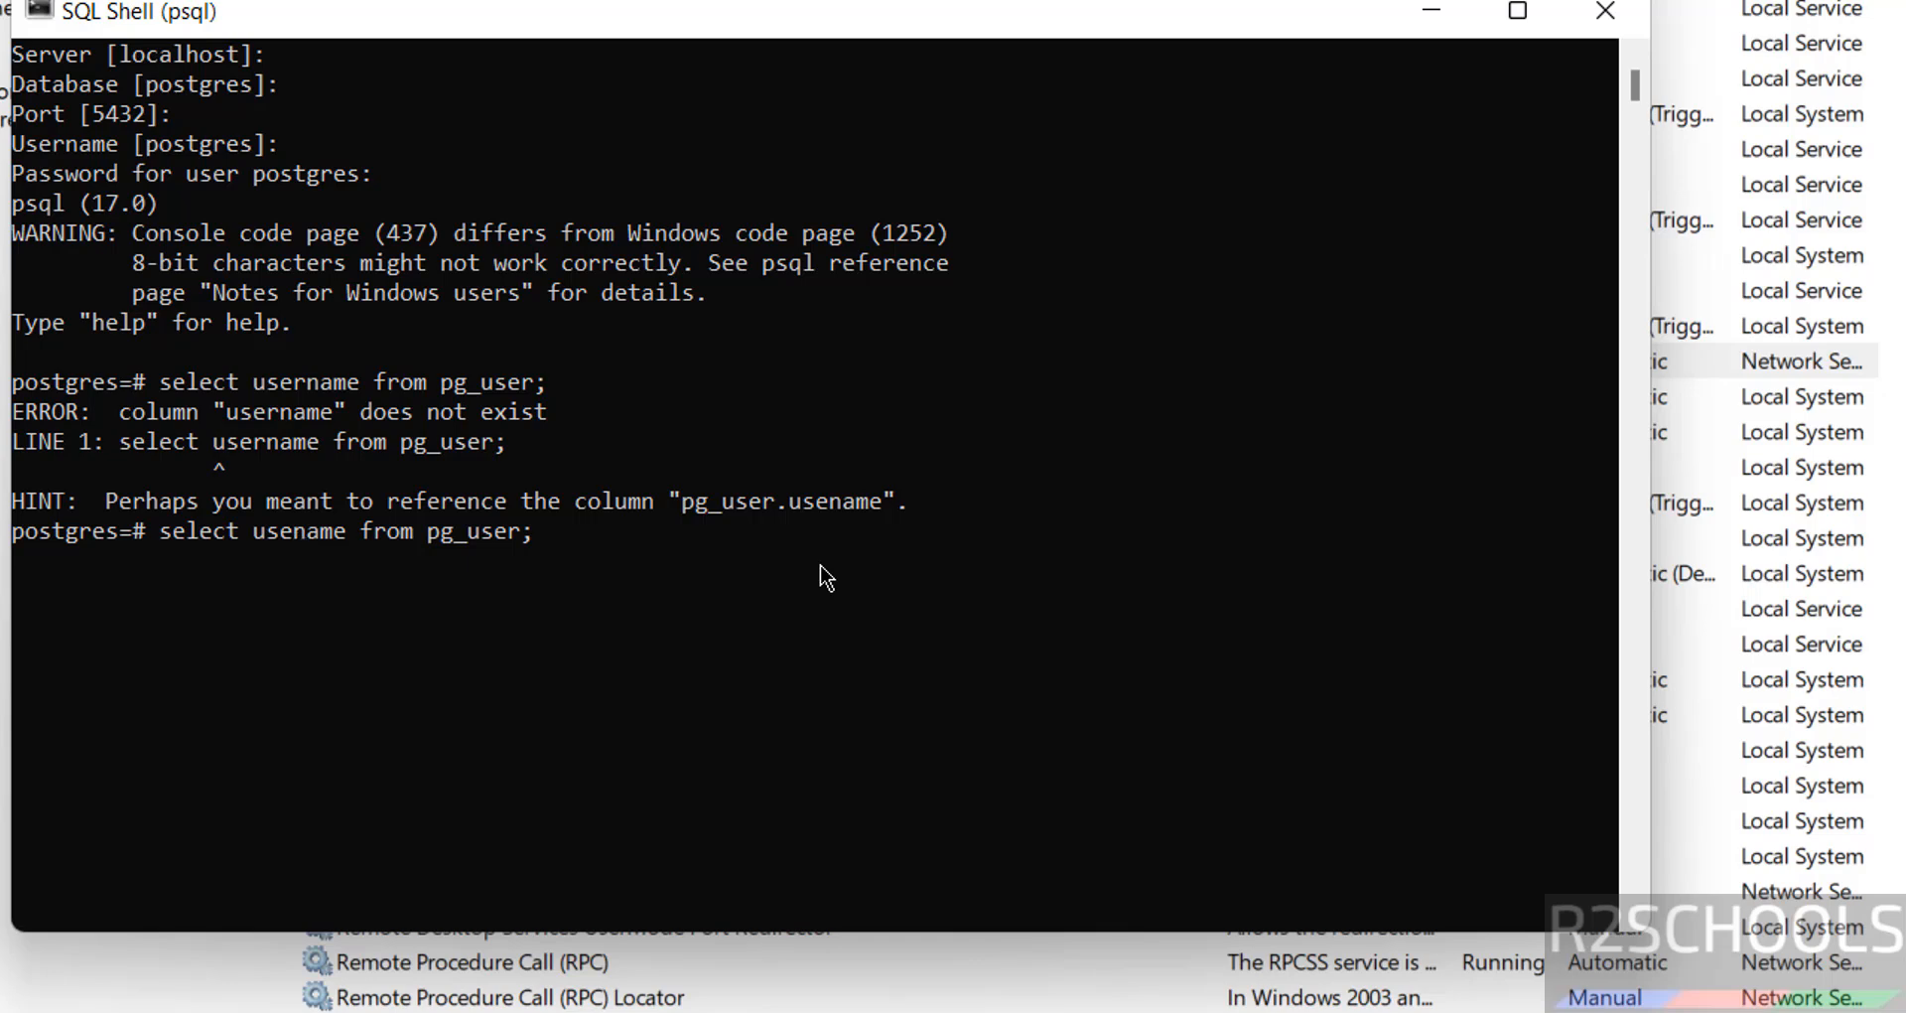
pyautogui.press('Return')
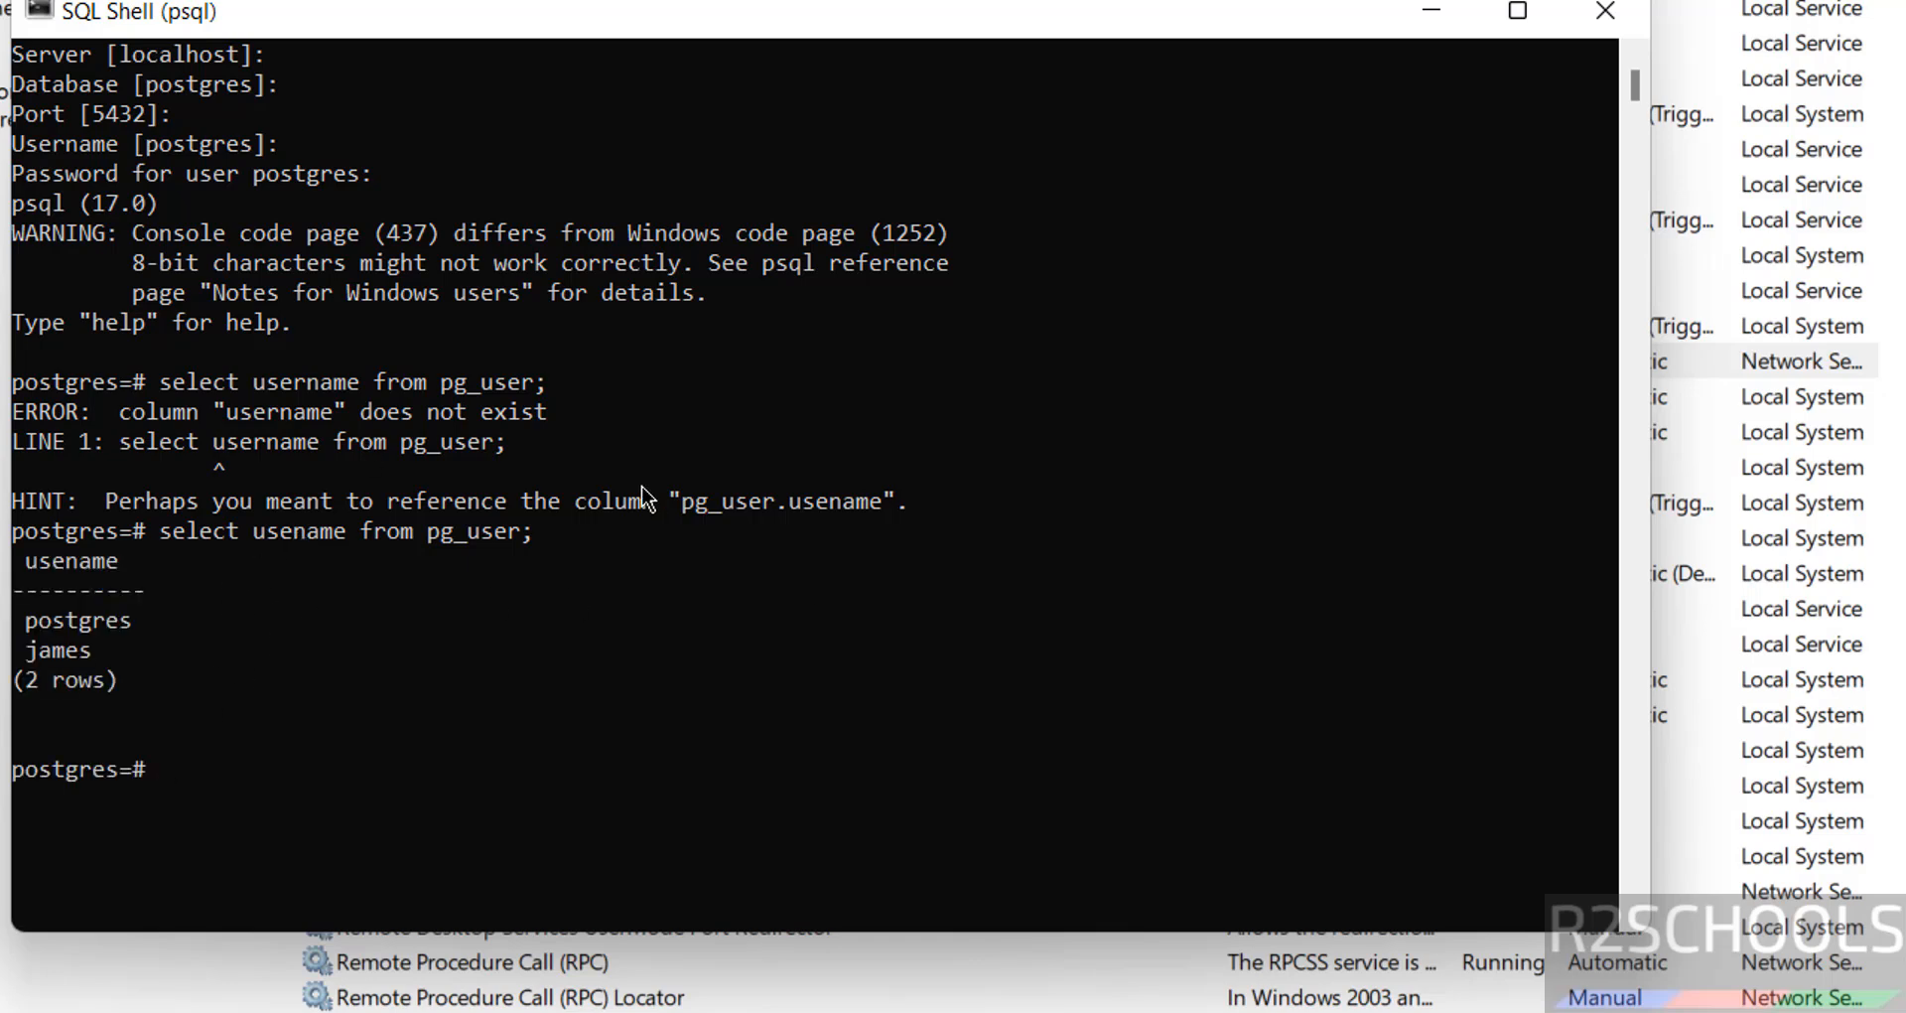
pyautogui.write('create us')
pyautogui.write('er Davi')
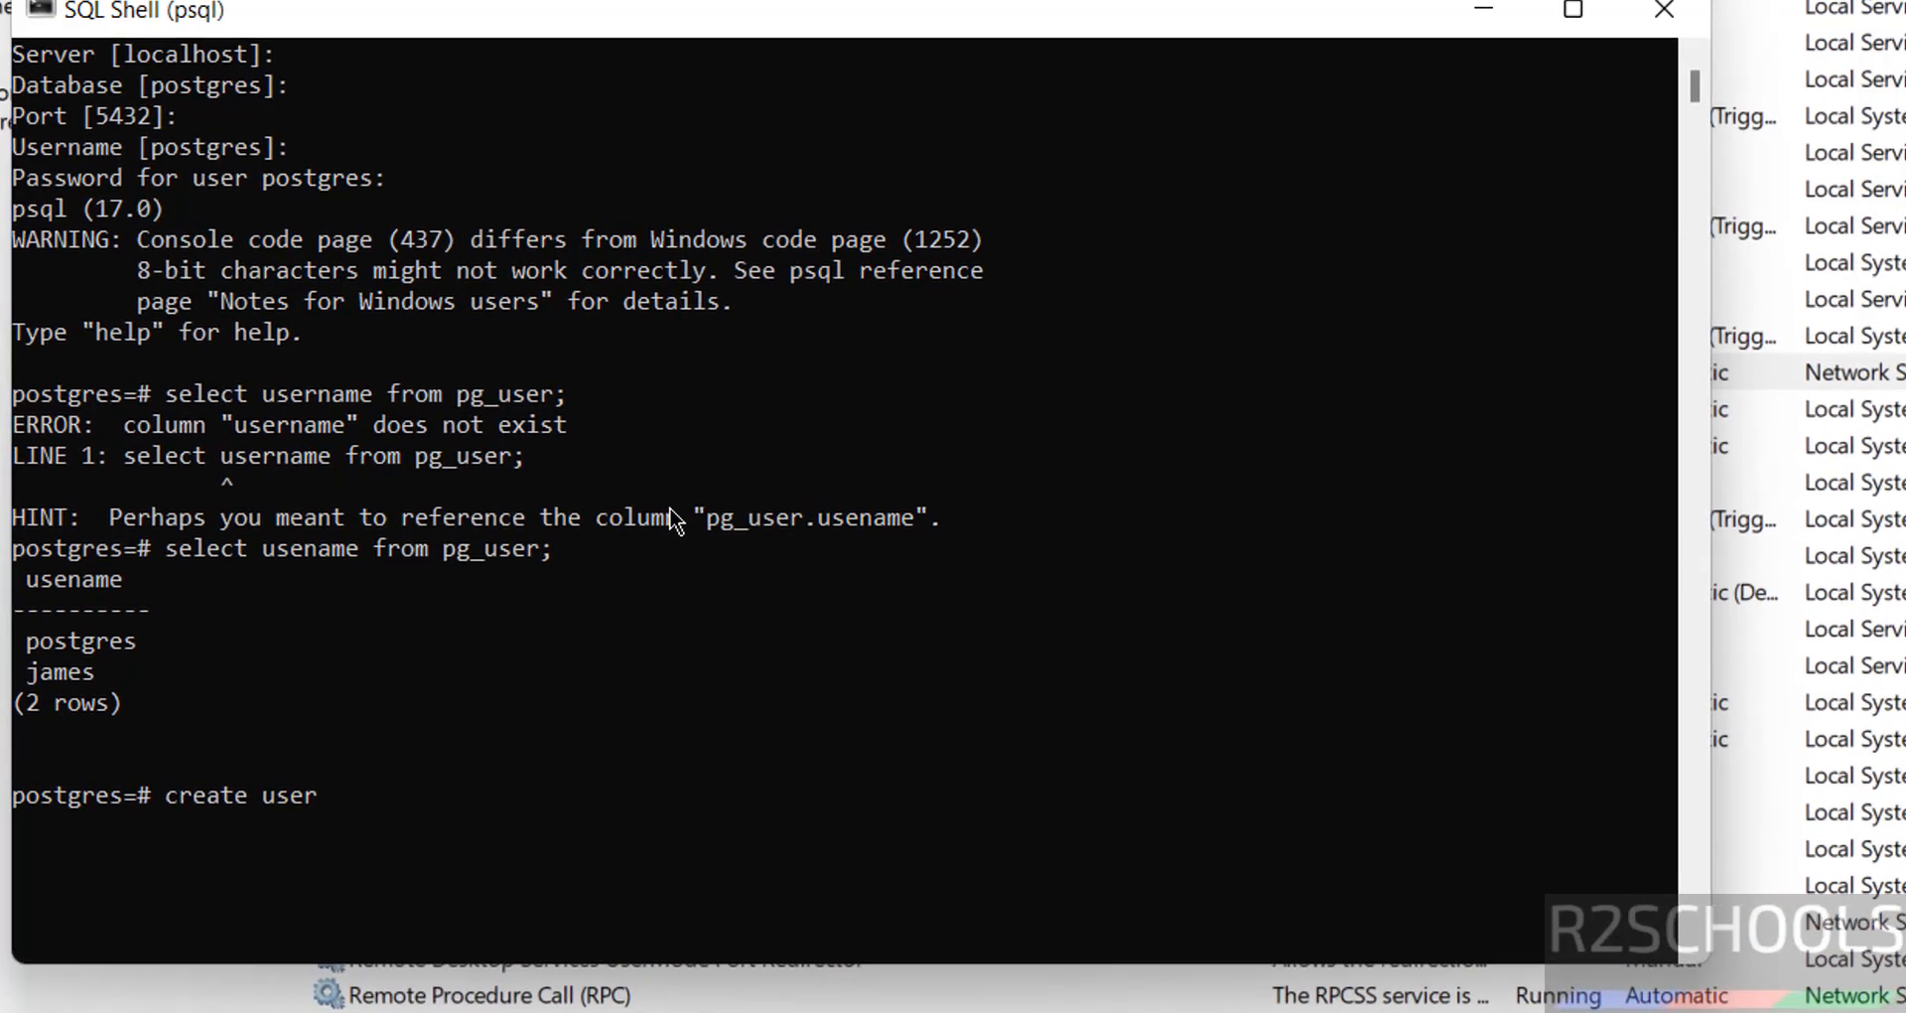
pyautogui.write('d wit')
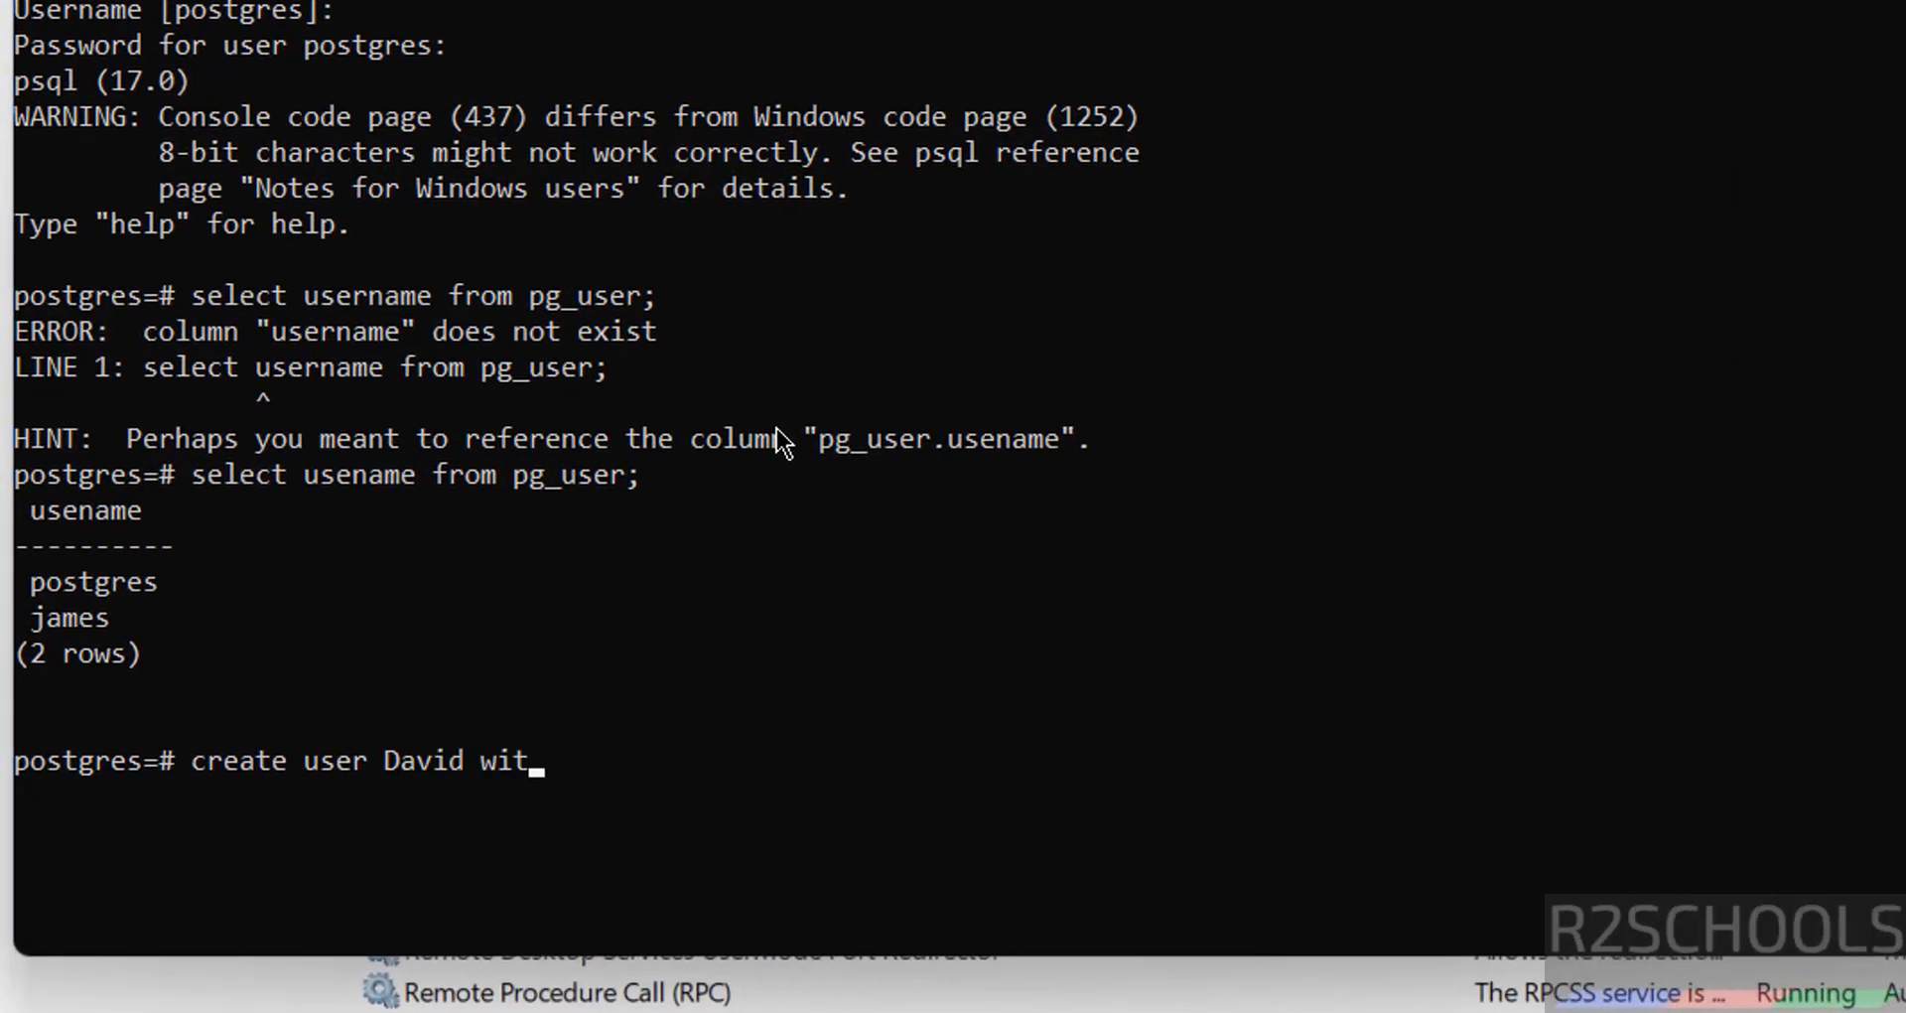
pyautogui.write('h password')
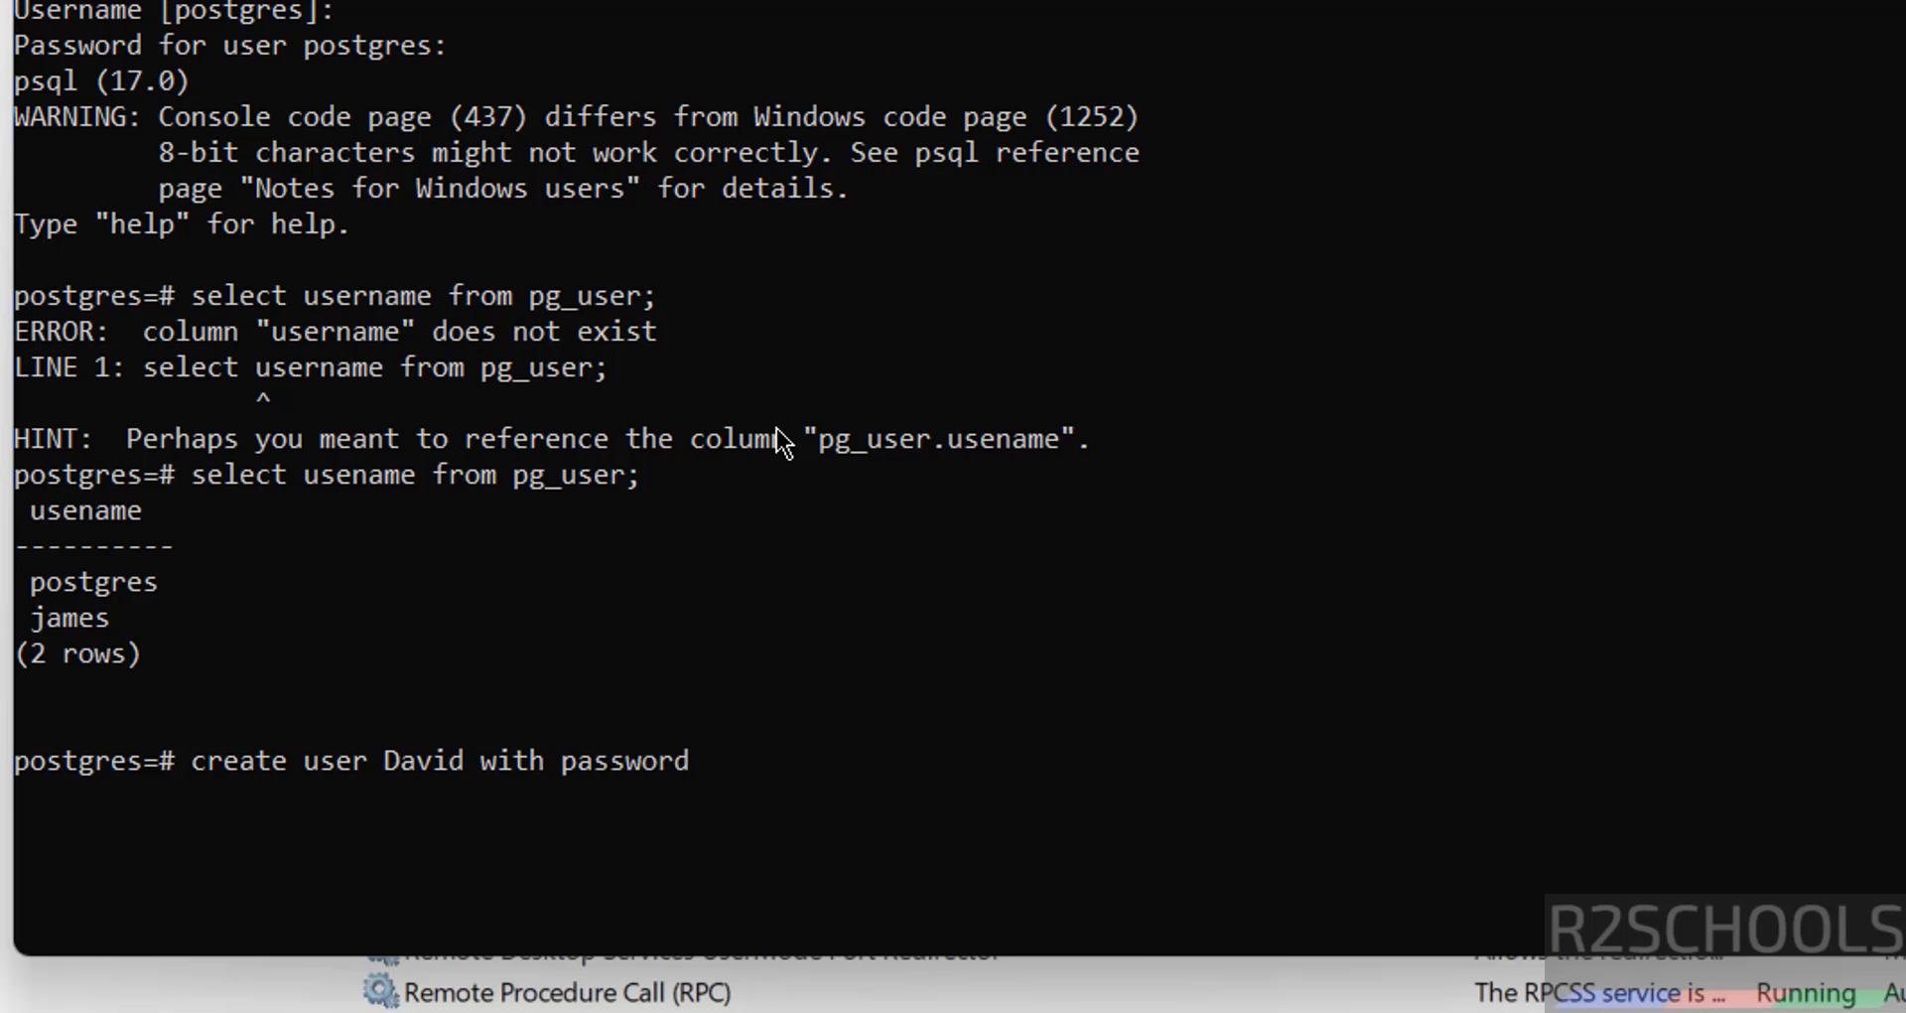
pyautogui.write(" 'admin@1")
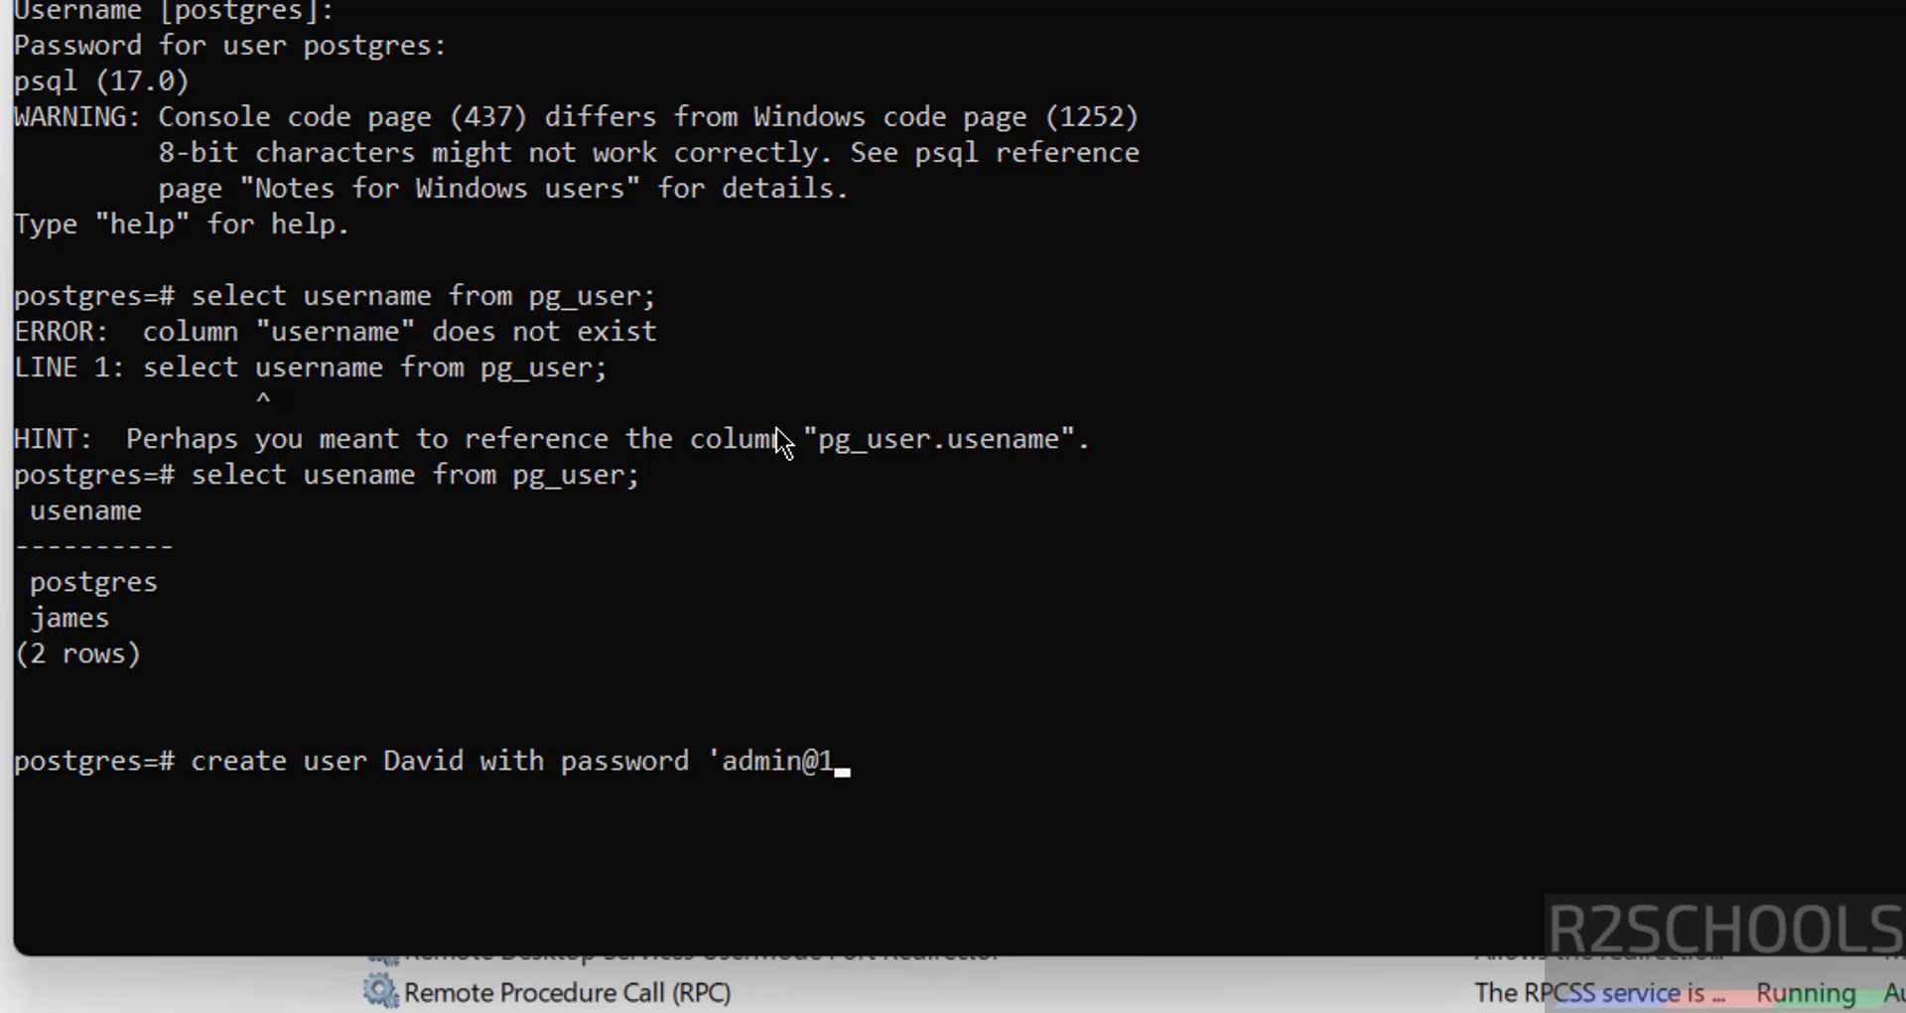
pyautogui.write("23';")
# Create user David with a password, then verify via the pg_user query and \du
pyautogui.press('Return')
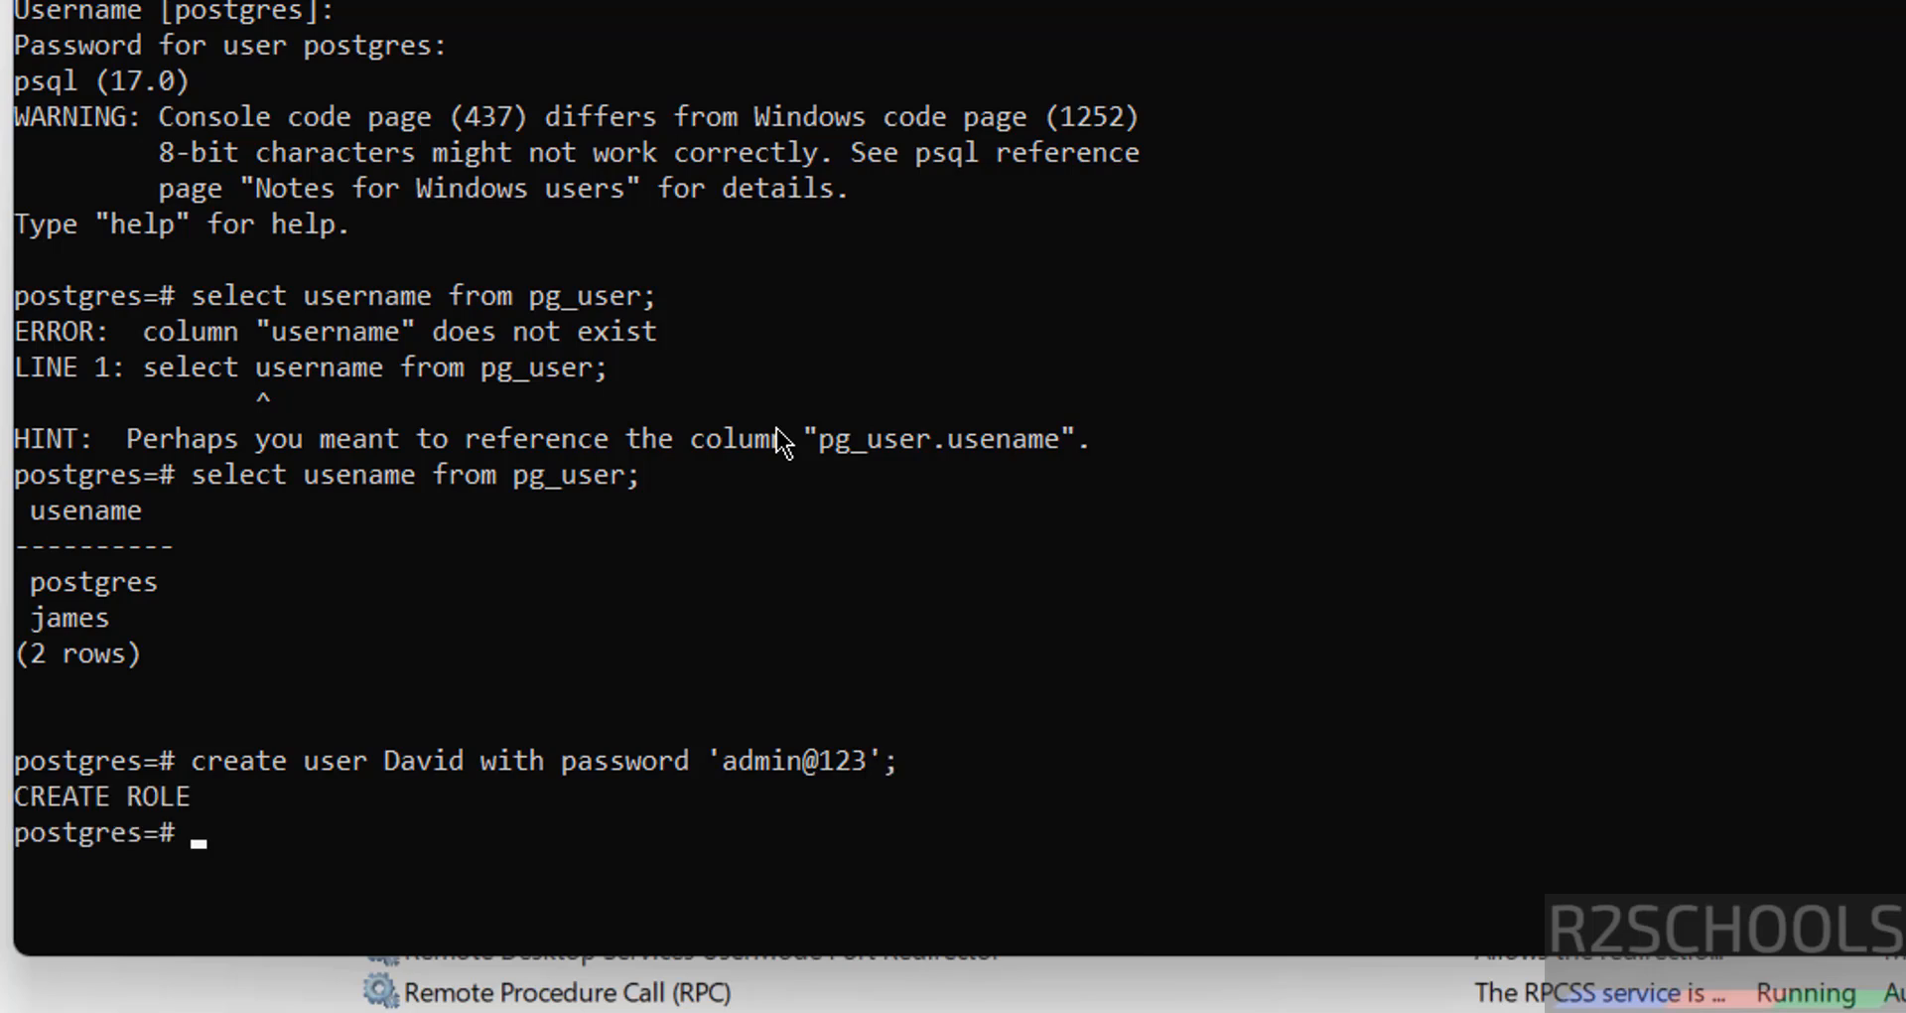
pyautogui.press('Up')
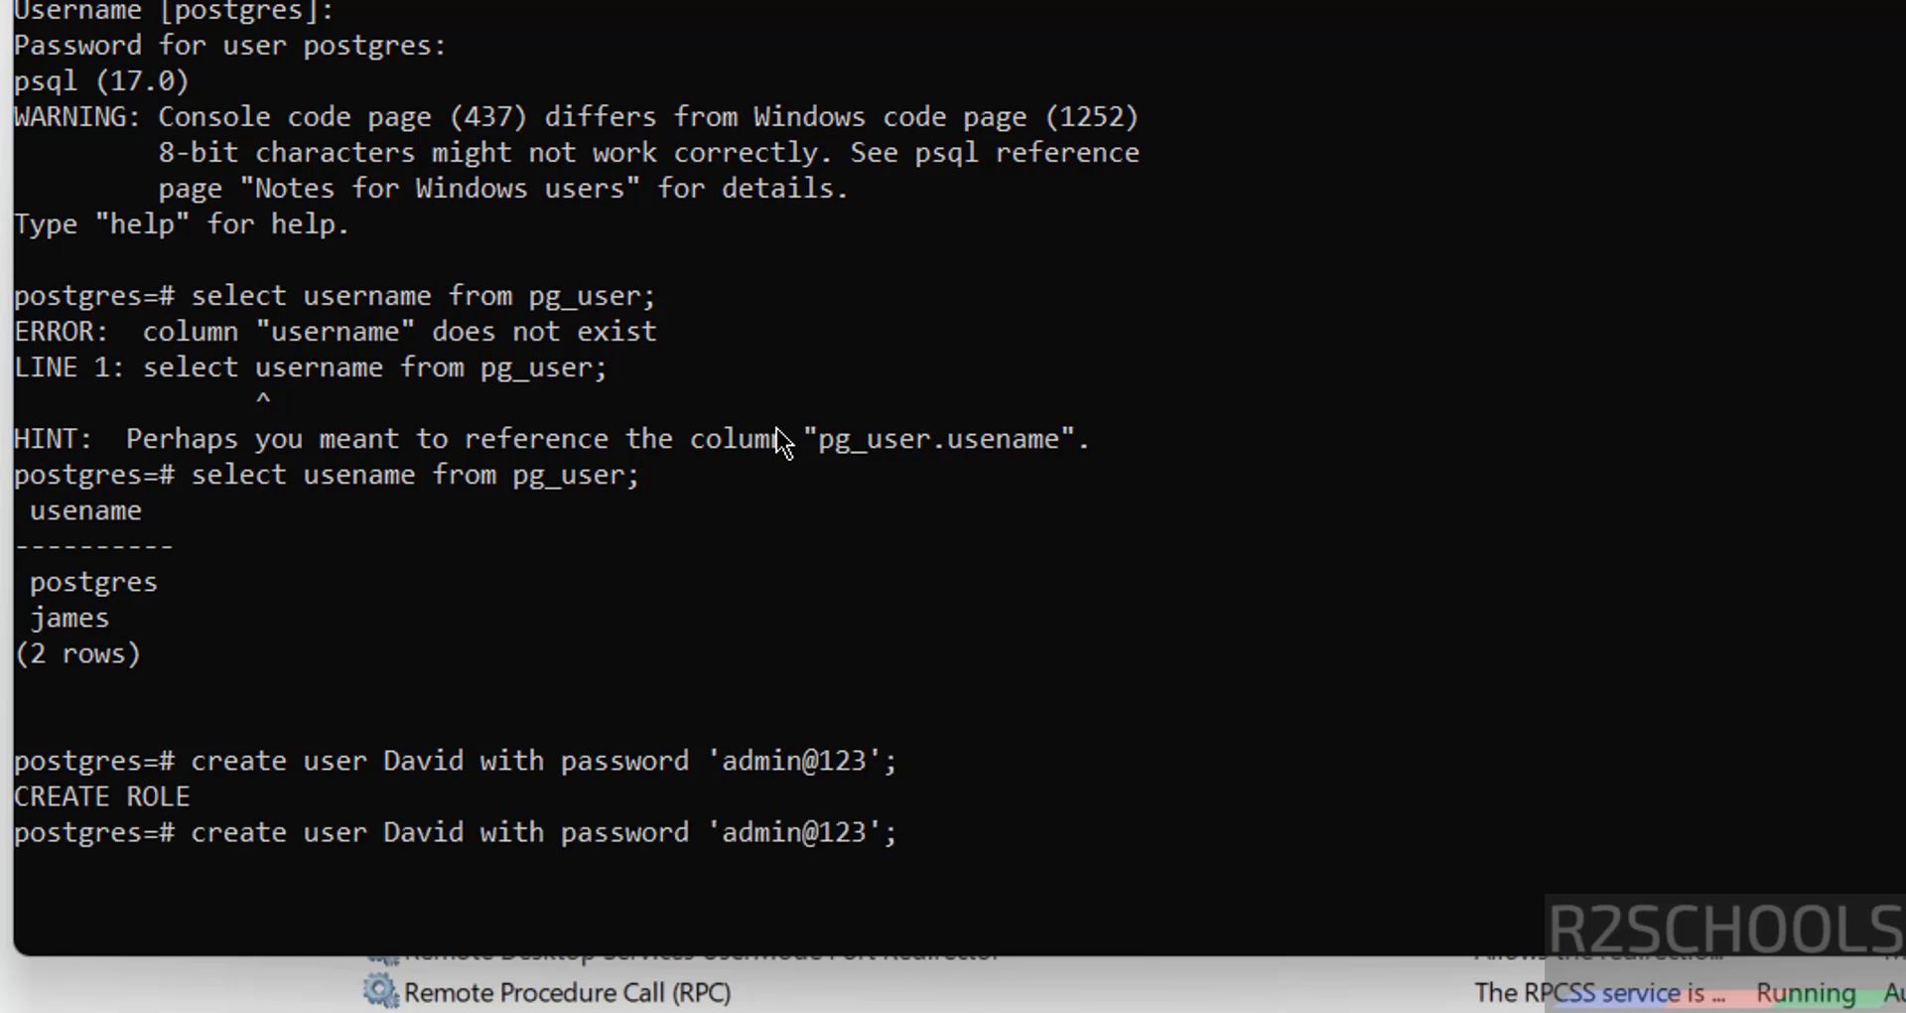
pyautogui.press('Up')
pyautogui.press('Return')
pyautogui.write('\\')
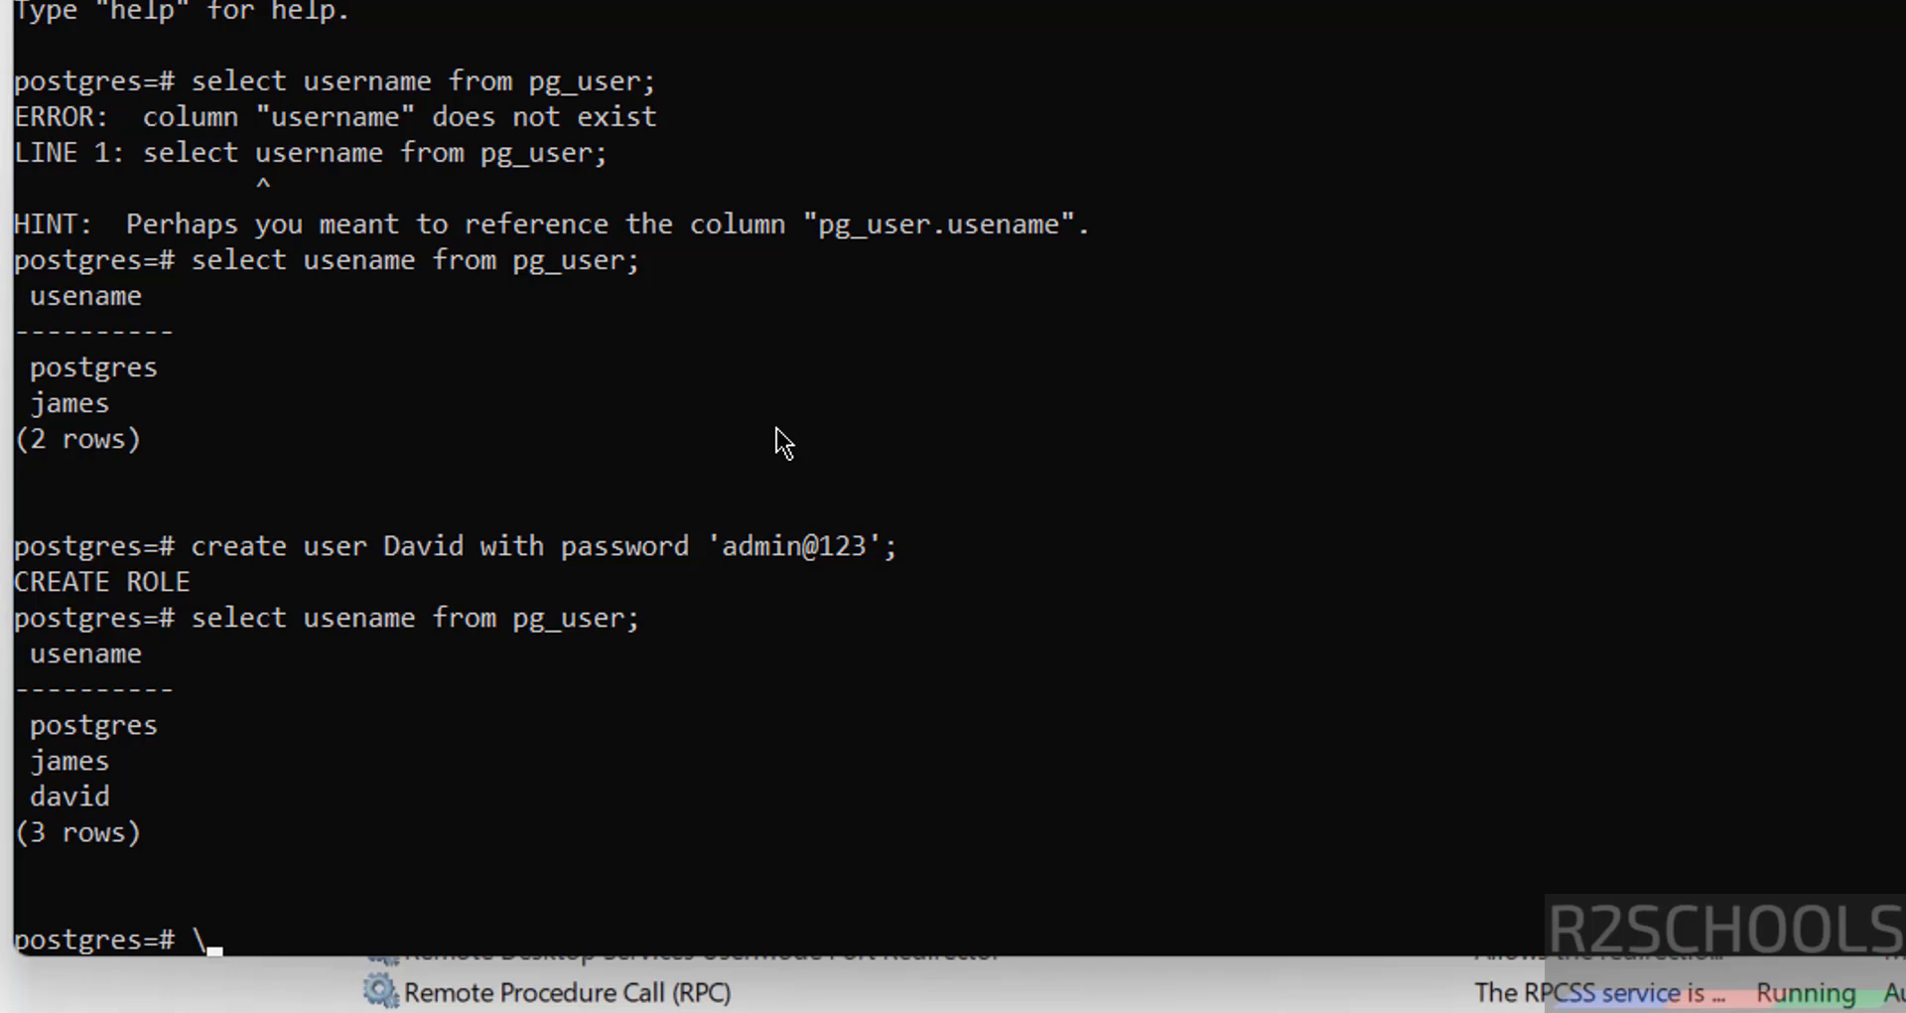
pyautogui.write('du')
pyautogui.press('Return')
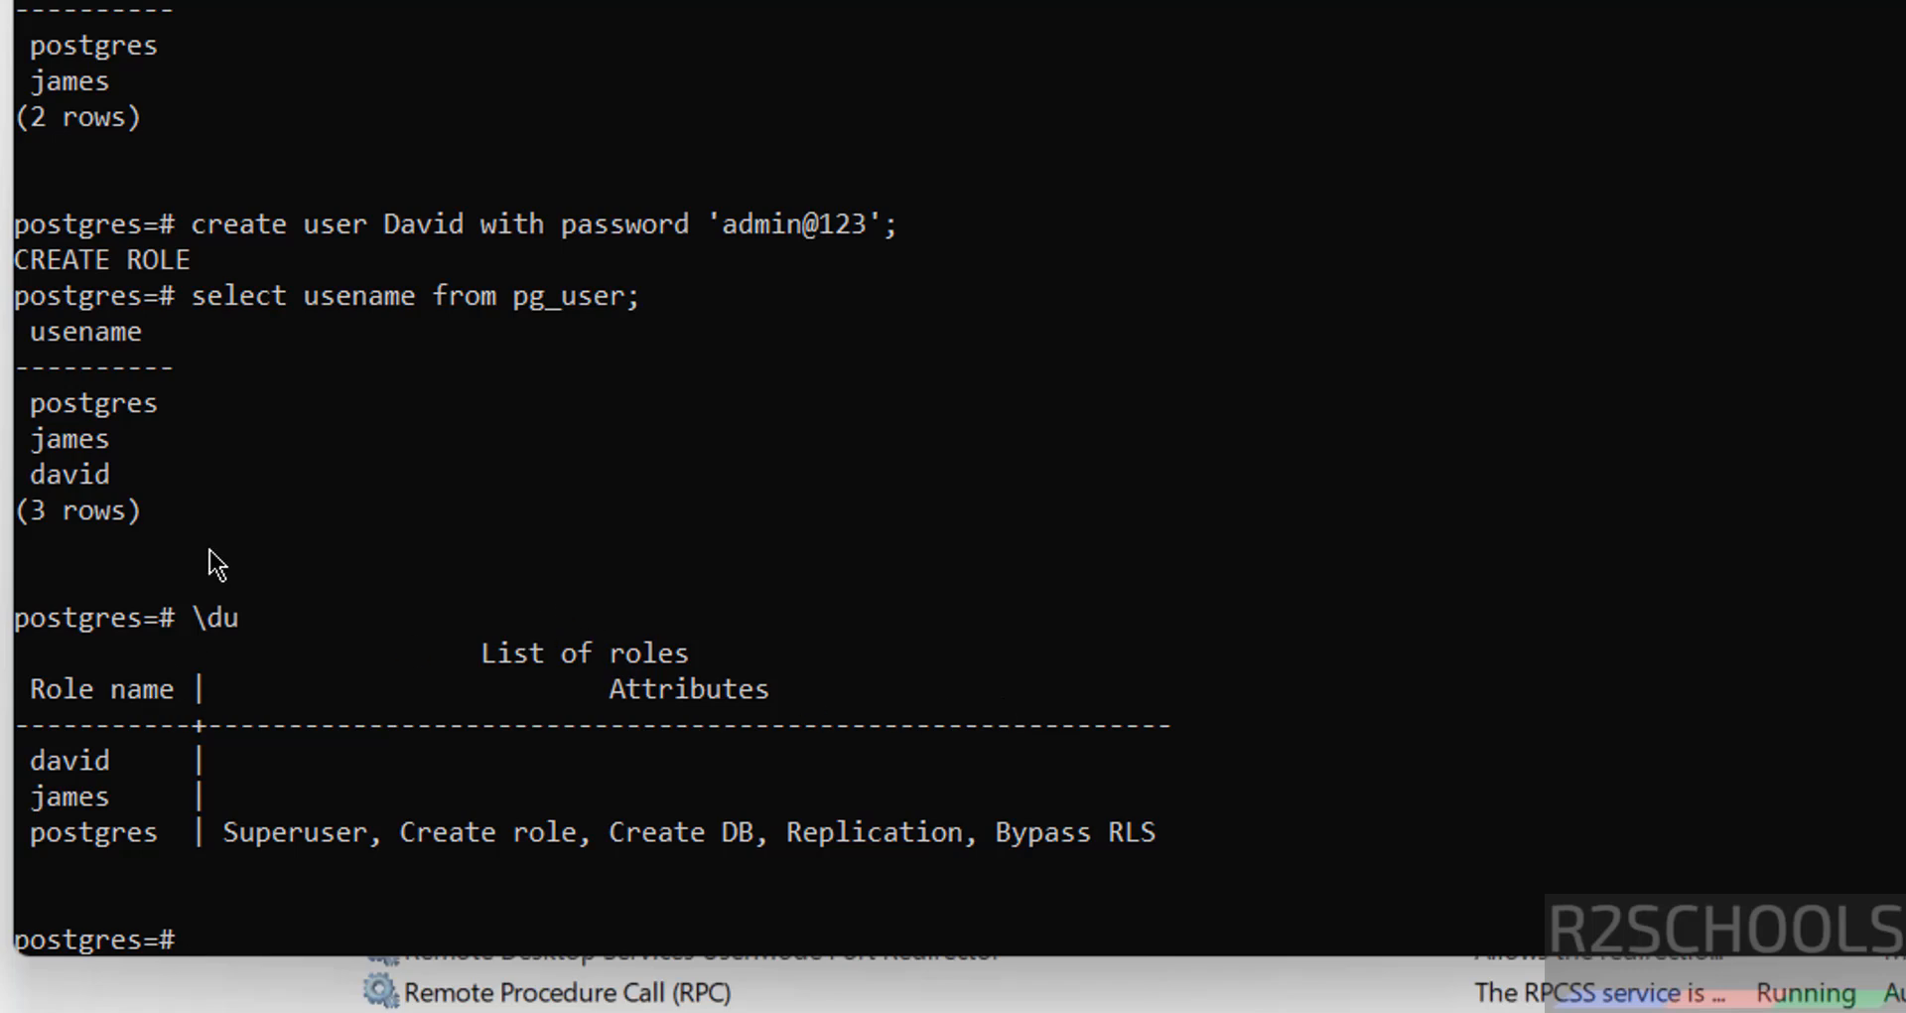
pyautogui.write('alter user')
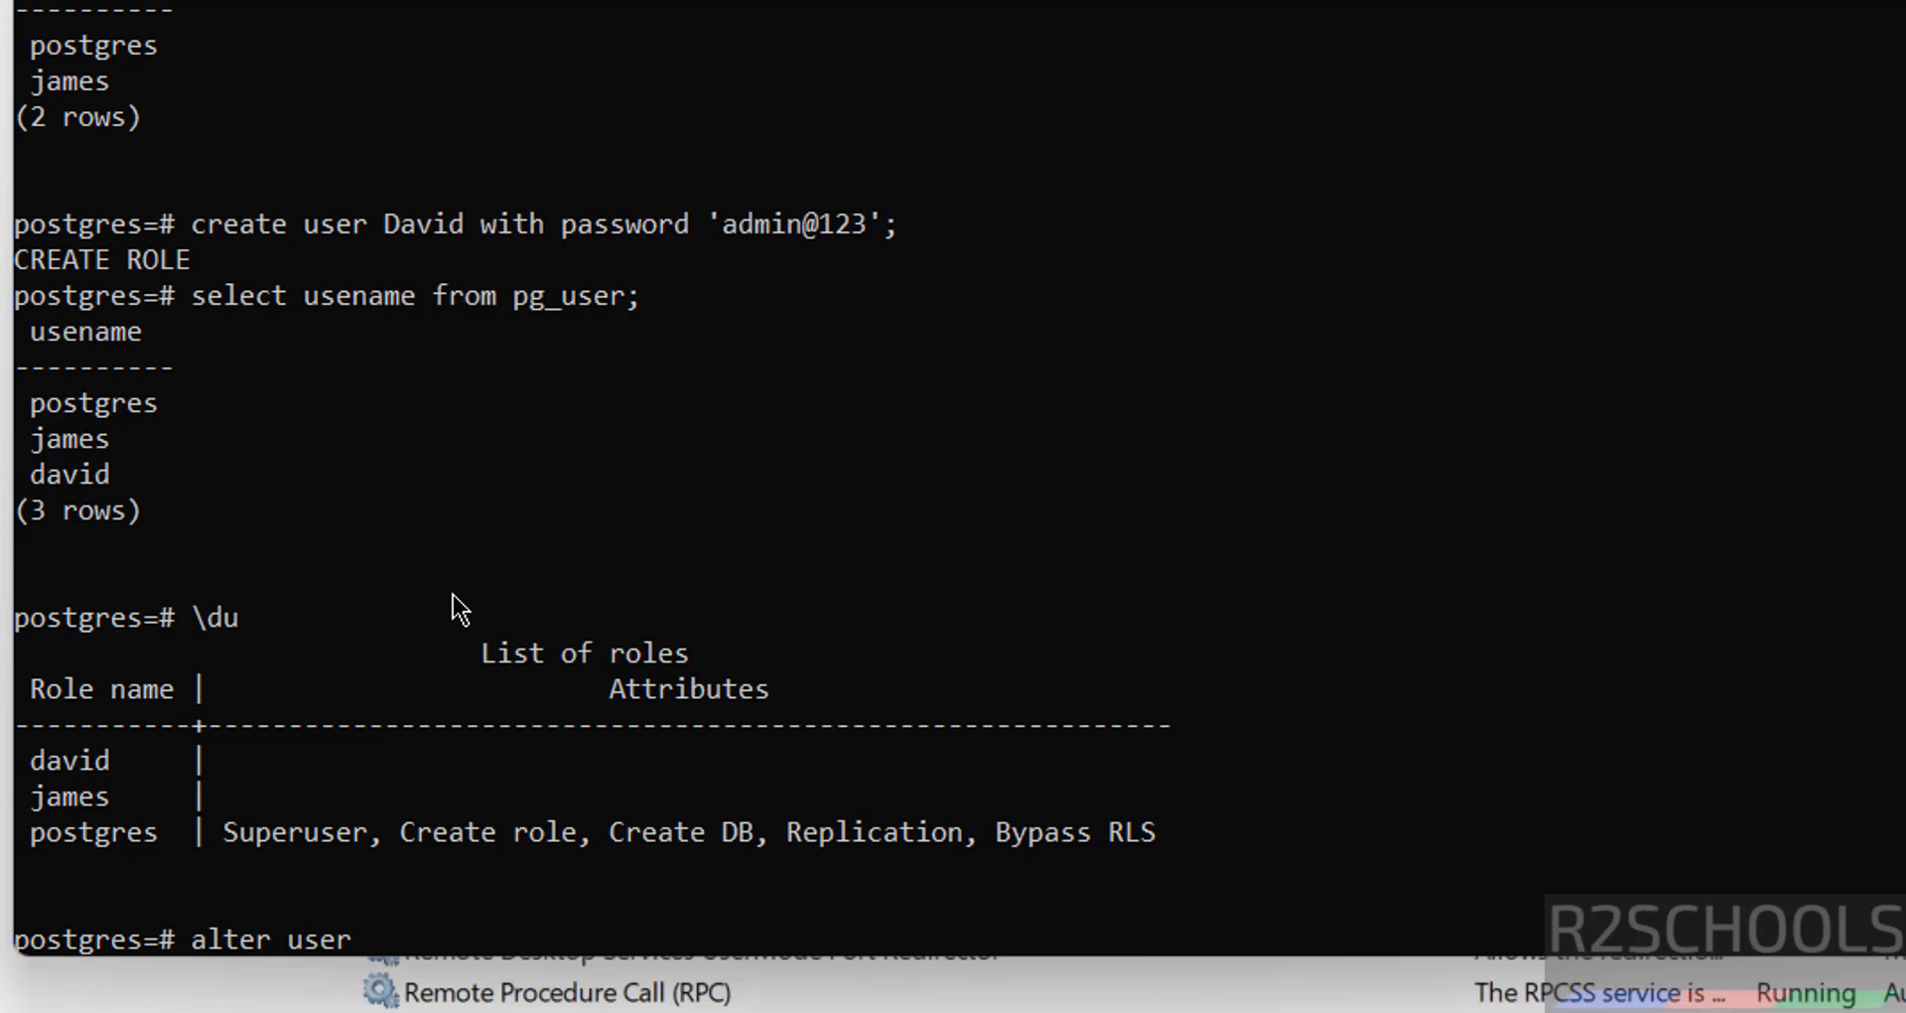
pyautogui.write('david wit')
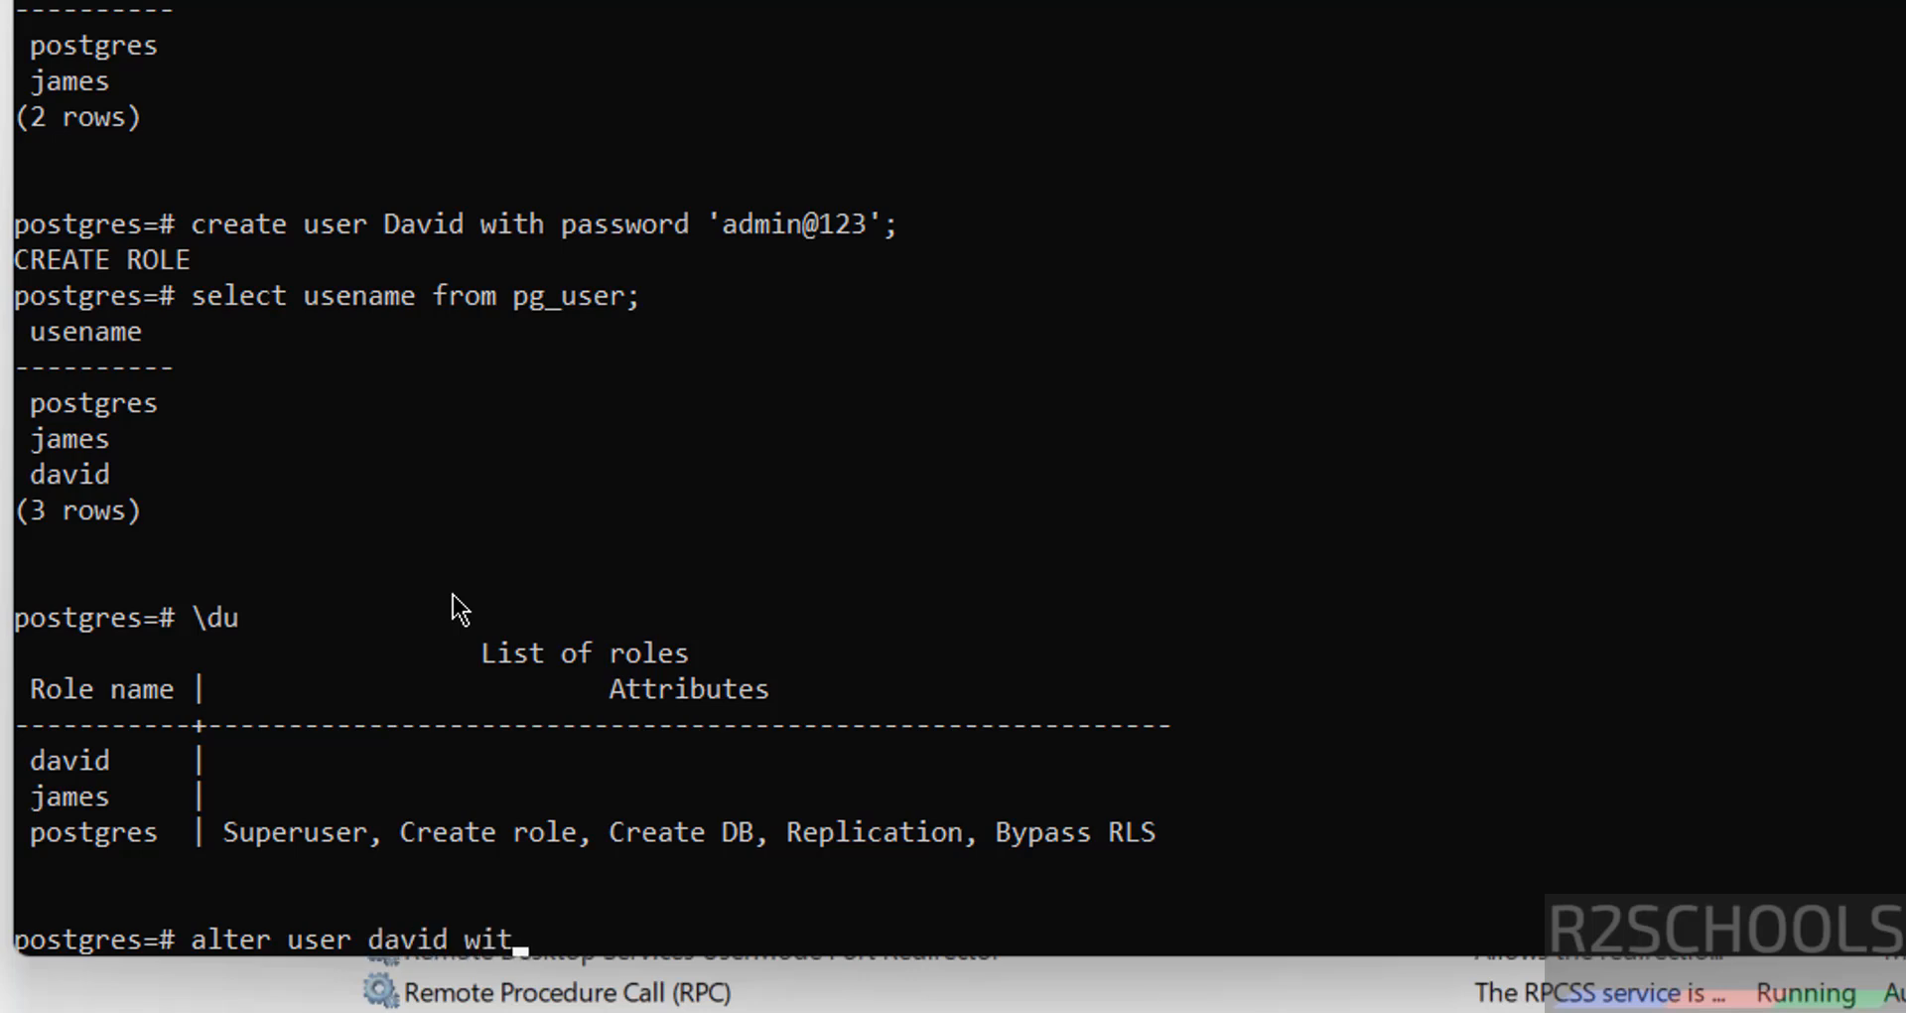
# Change david's password with ALTER USER david WITH PASSWORD, getting ALTER ROLE confirmation
pyautogui.write('h password ')
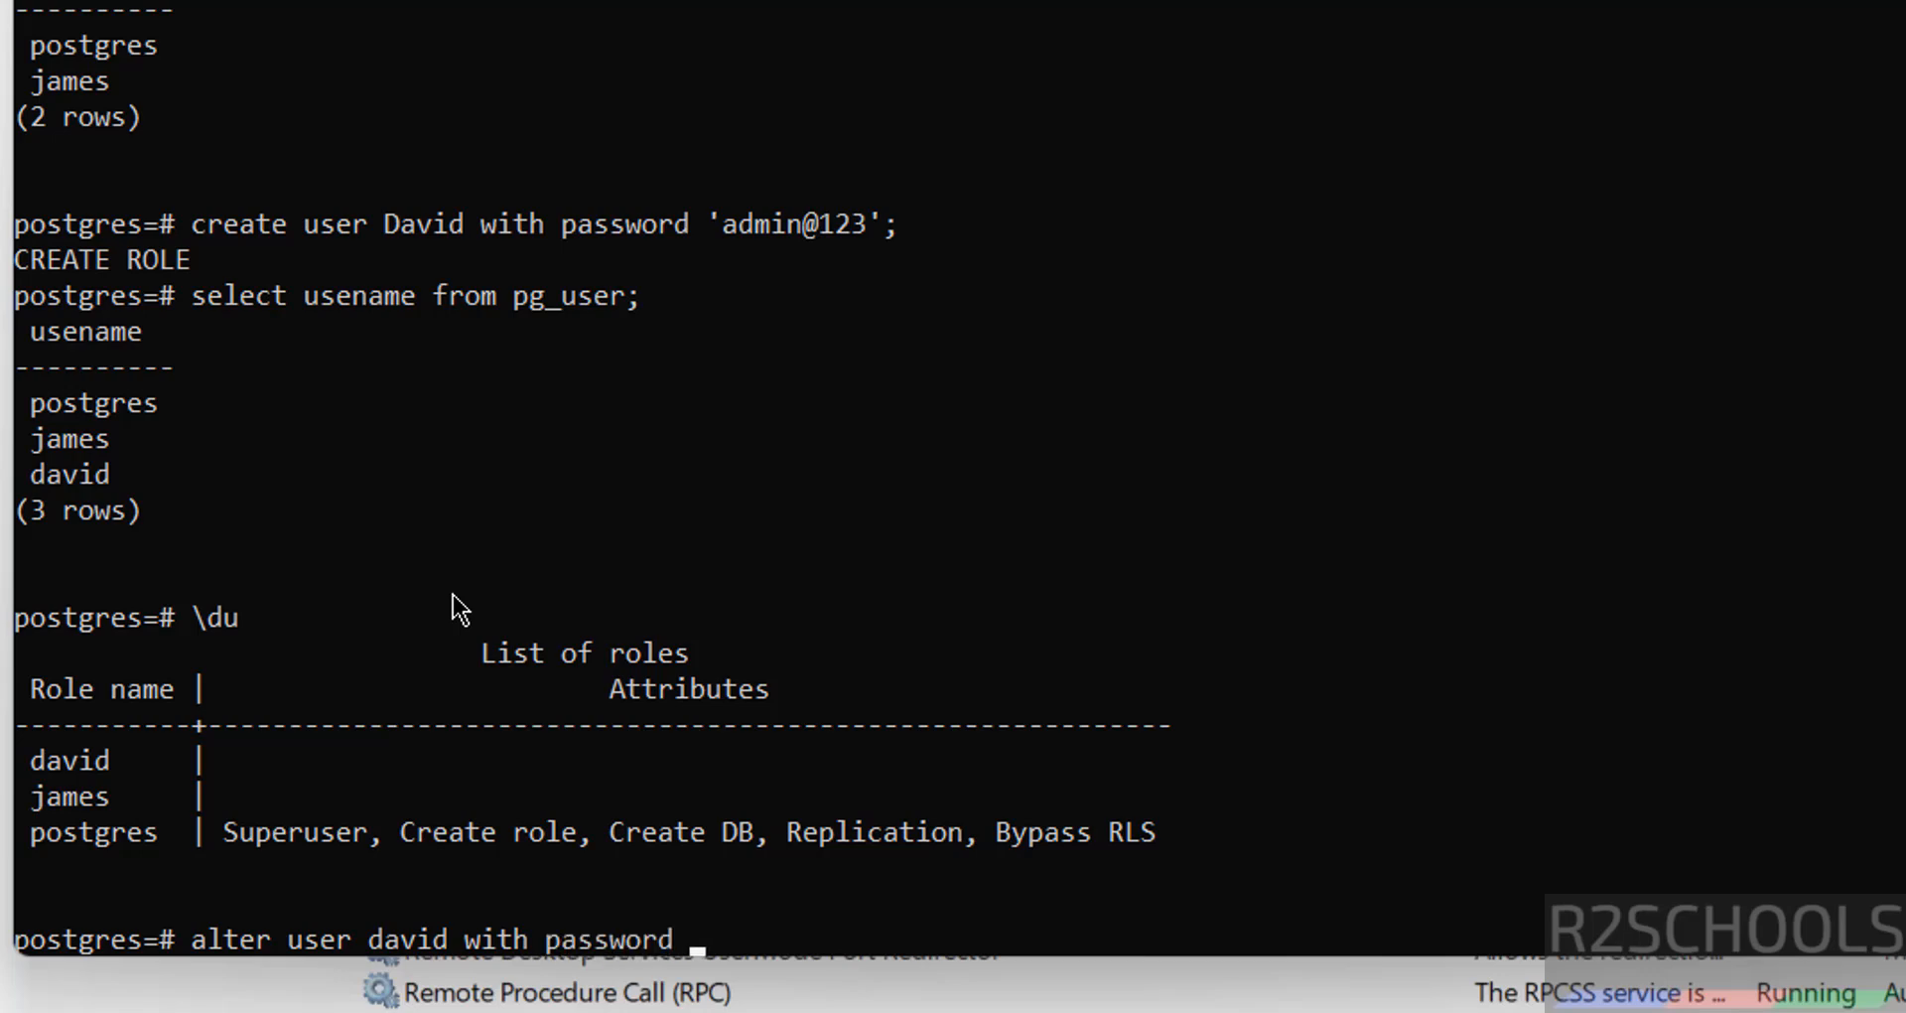
pyautogui.write("'David@123")
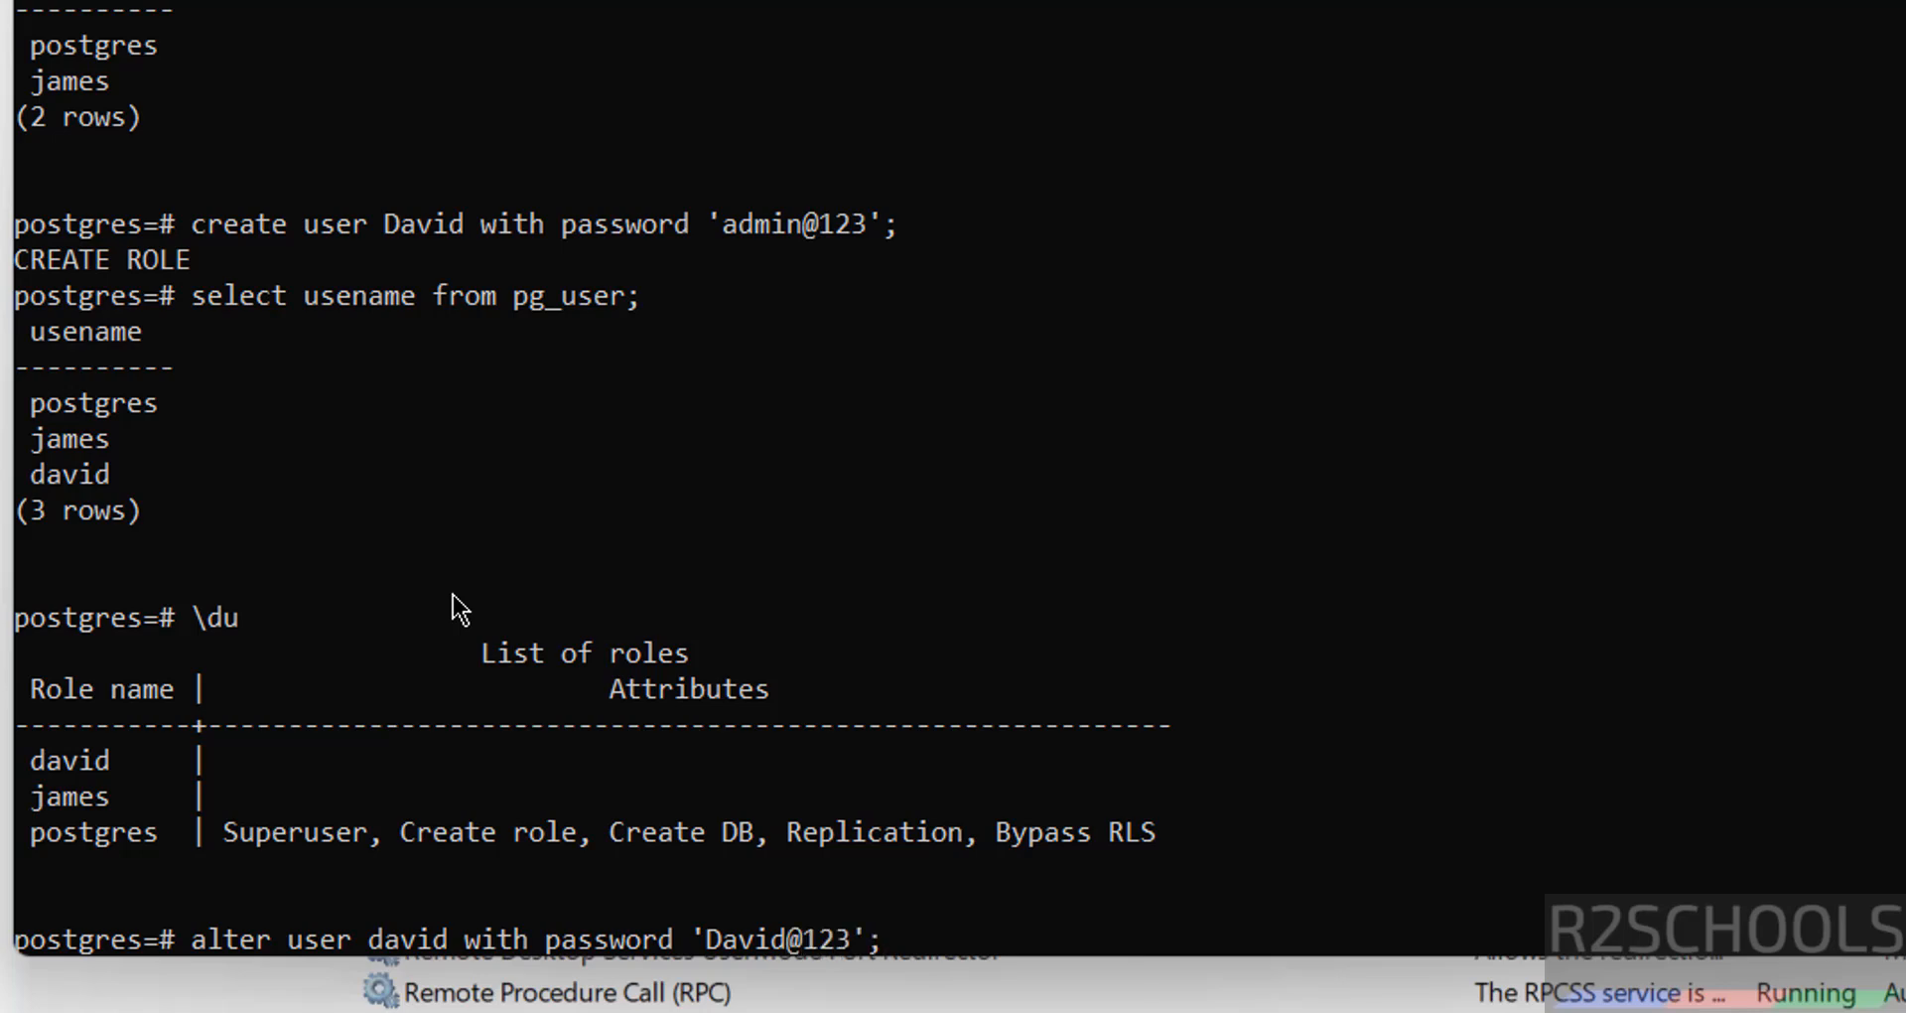
pyautogui.write("';")
pyautogui.press('Return')
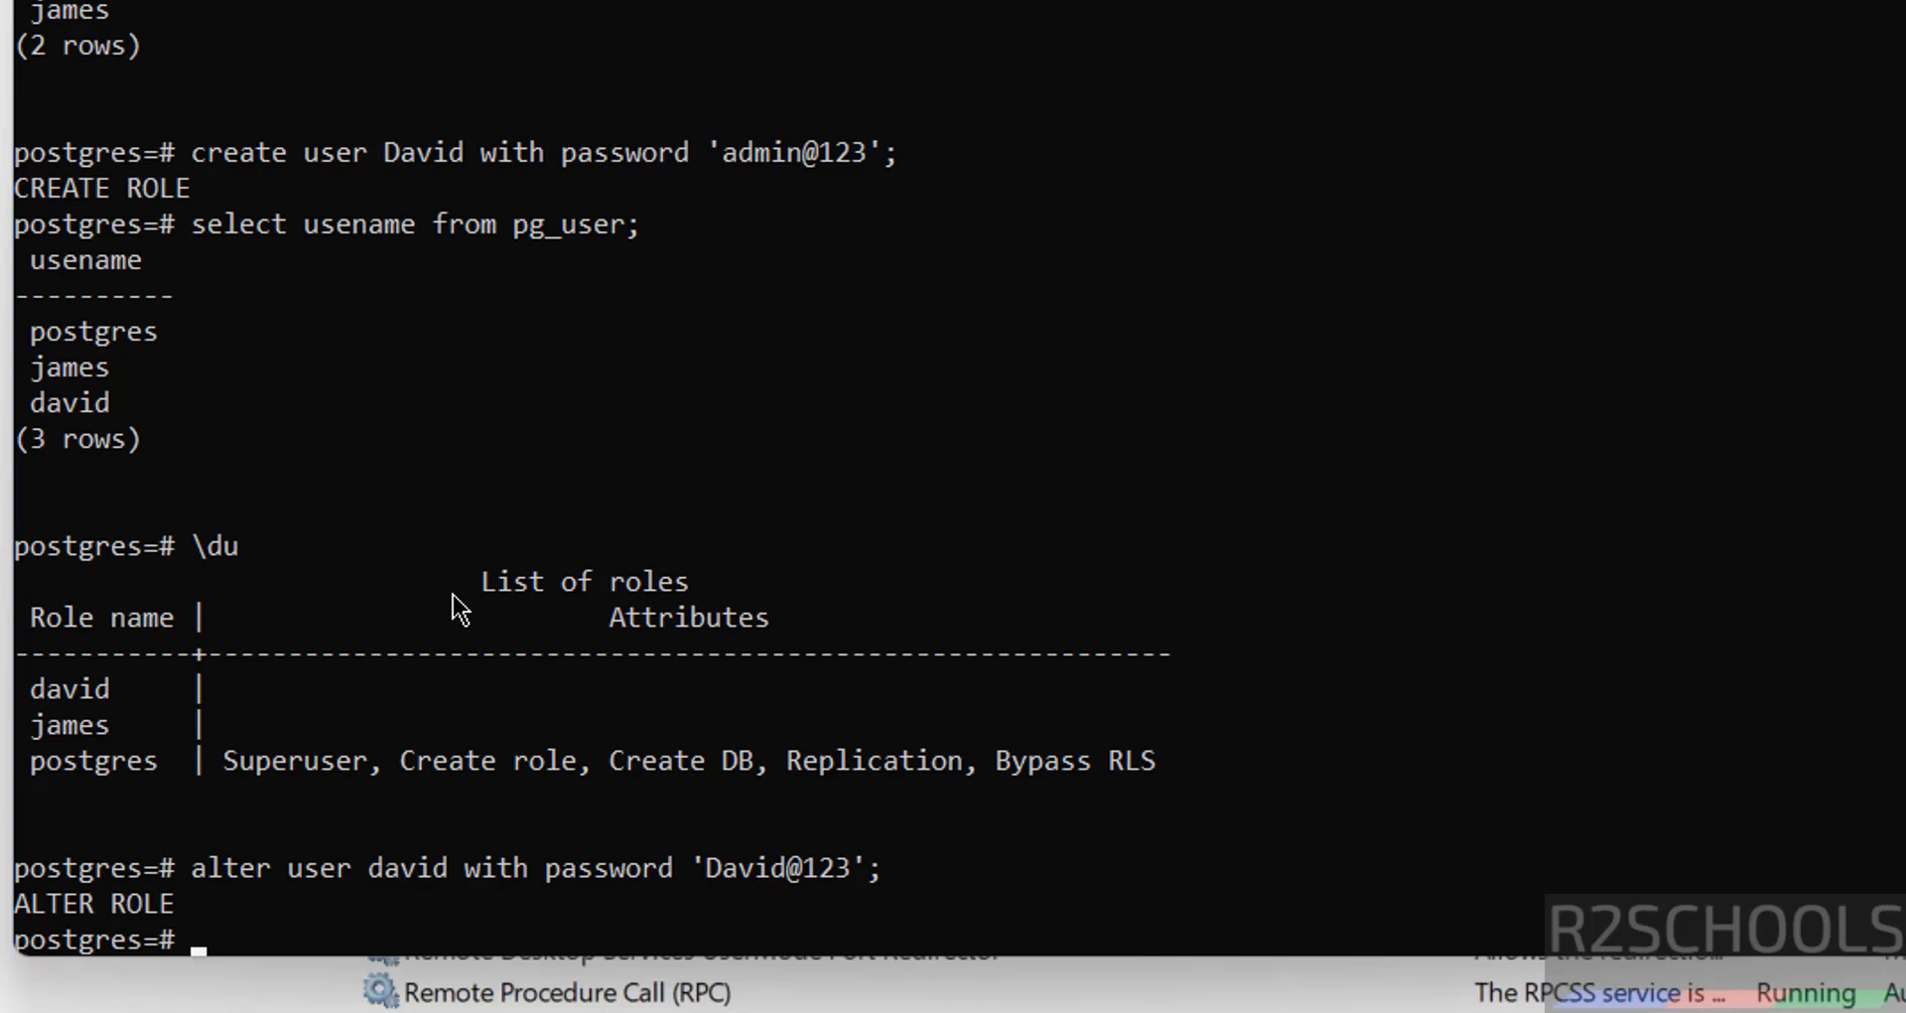
pyautogui.press('super')
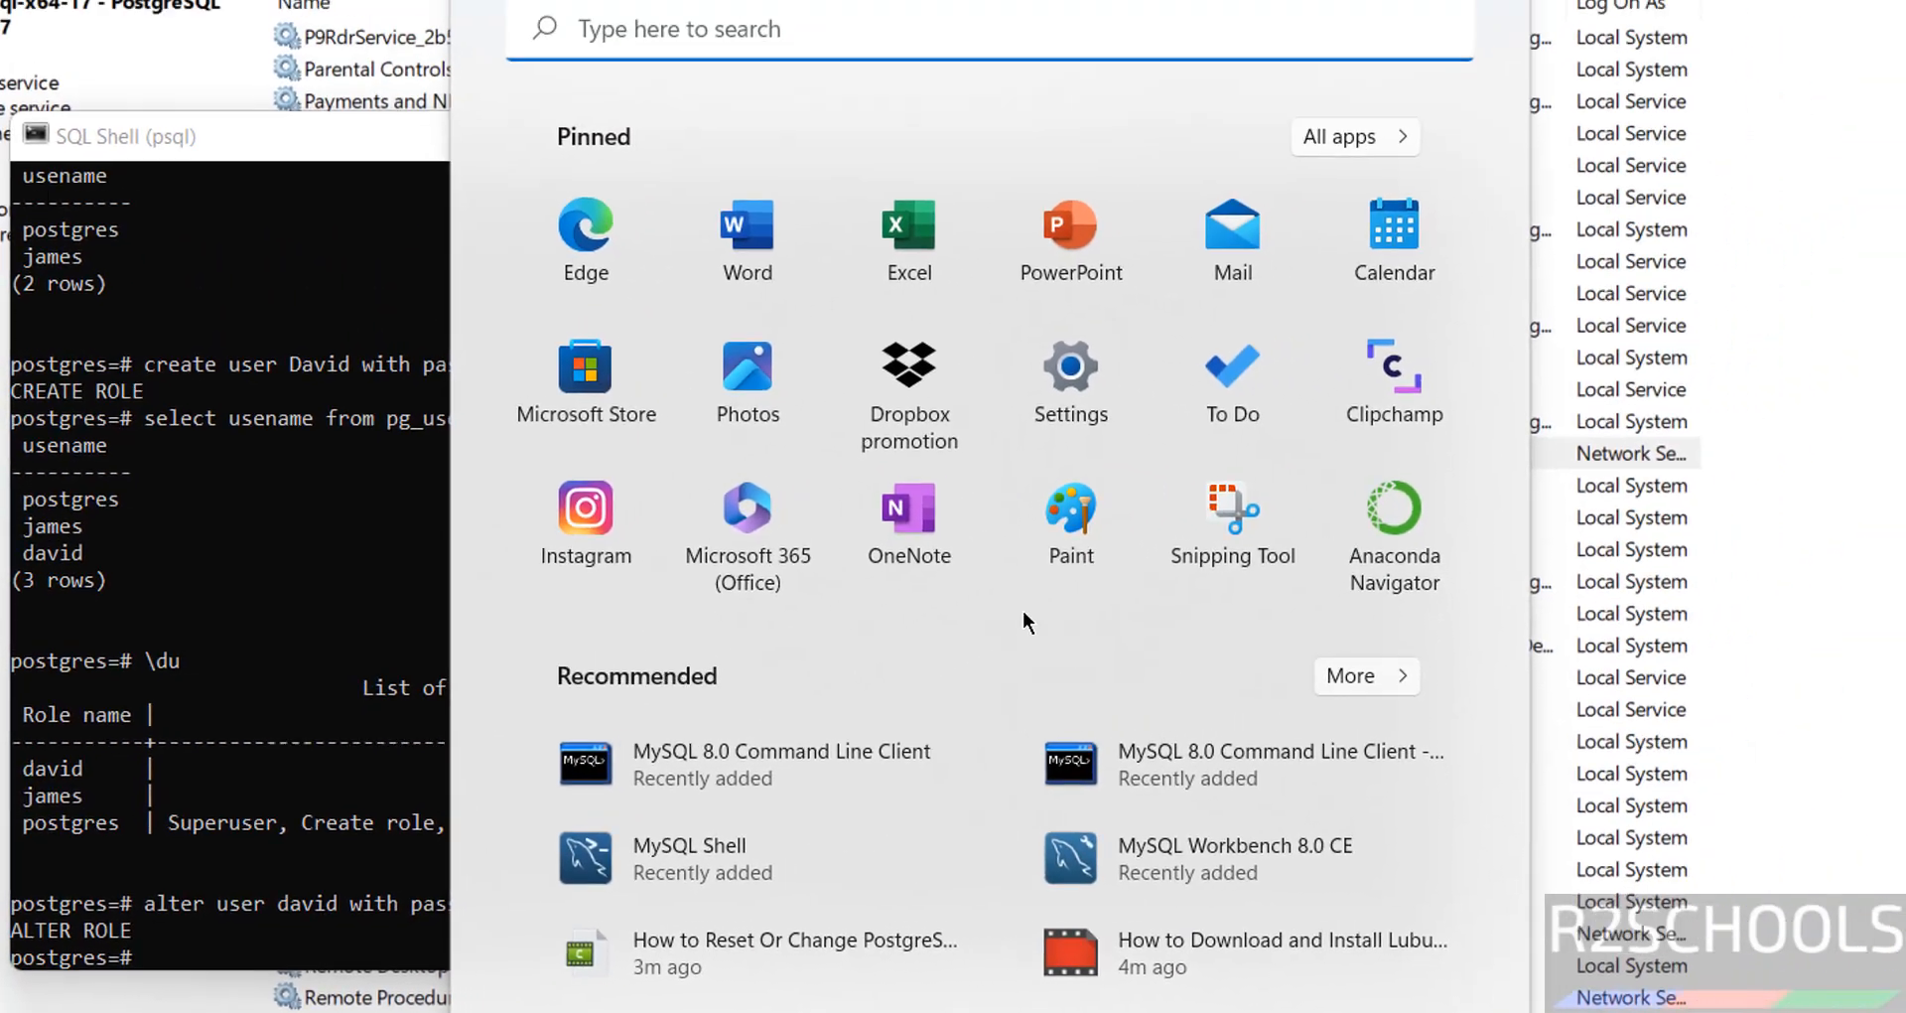
# Launch pgAdmin 4 via a 'pg' search, then DBeaver via a 'dbea' search
pyautogui.write('pg')
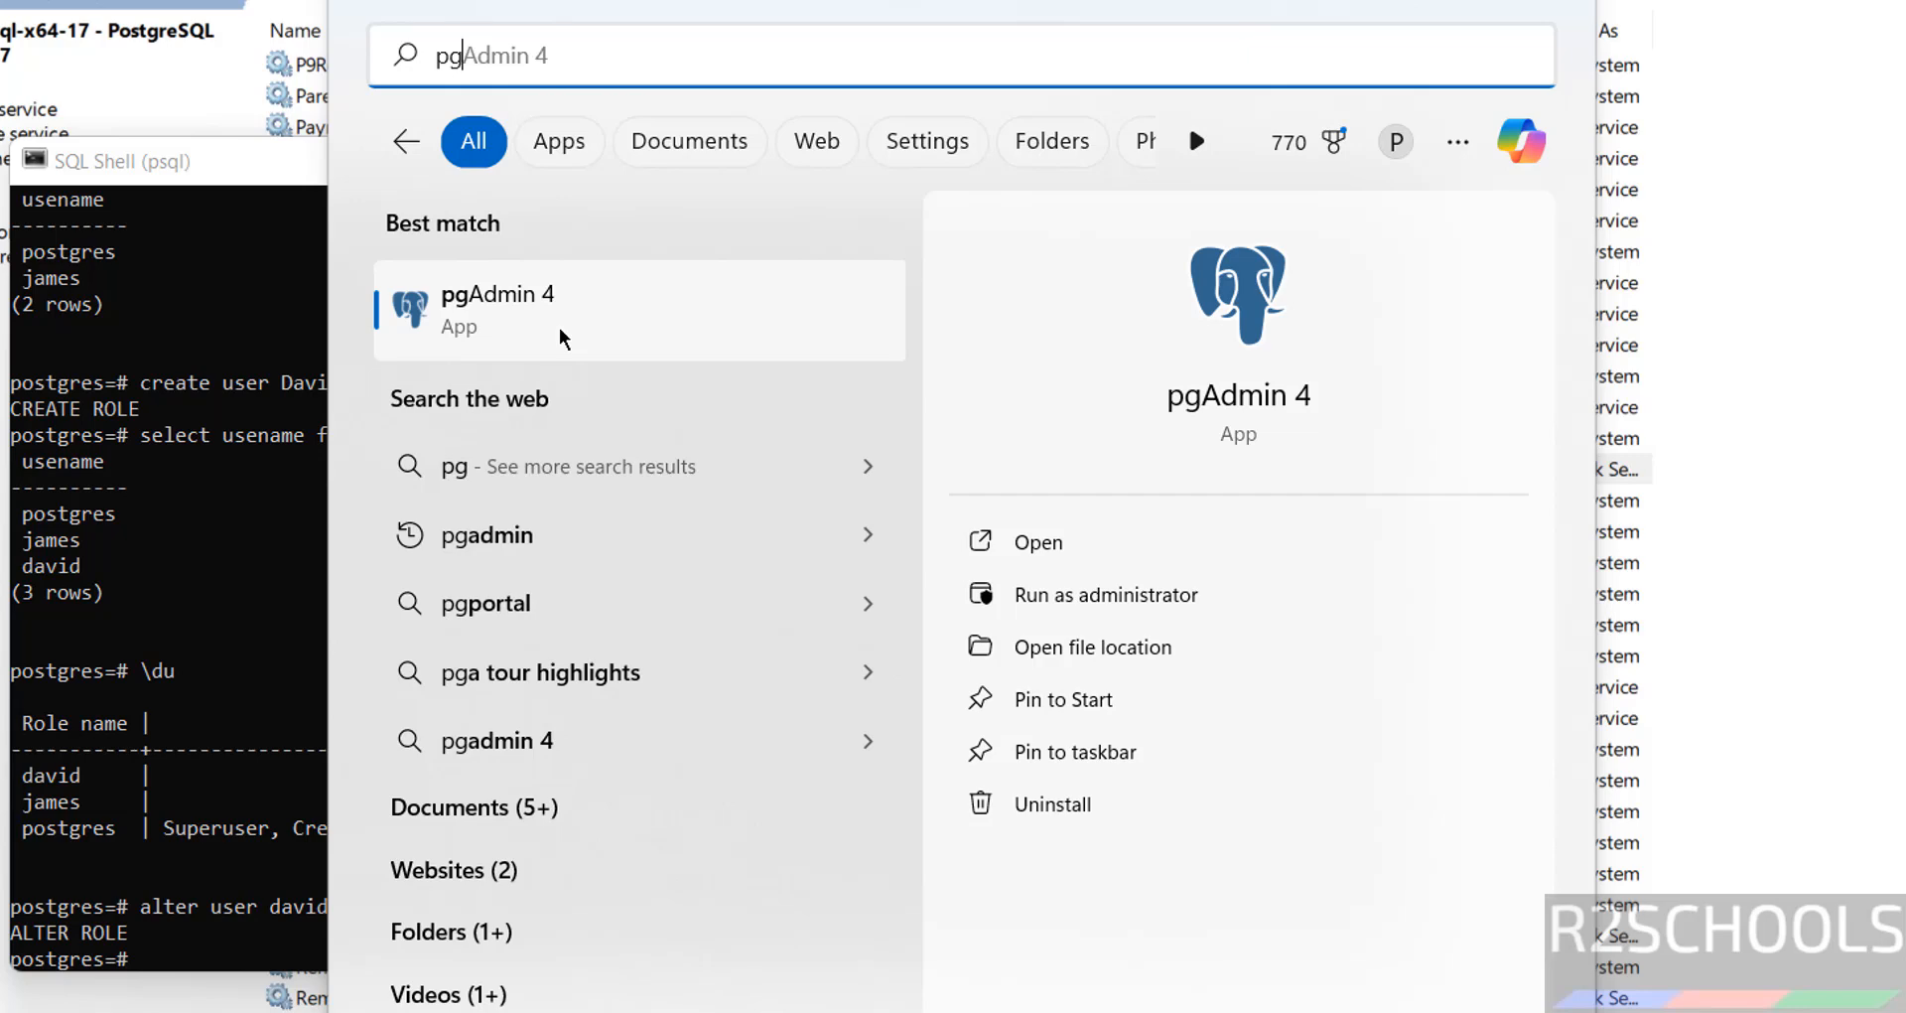
pyautogui.click(563, 338)
pyautogui.press('super')
pyautogui.write('db')
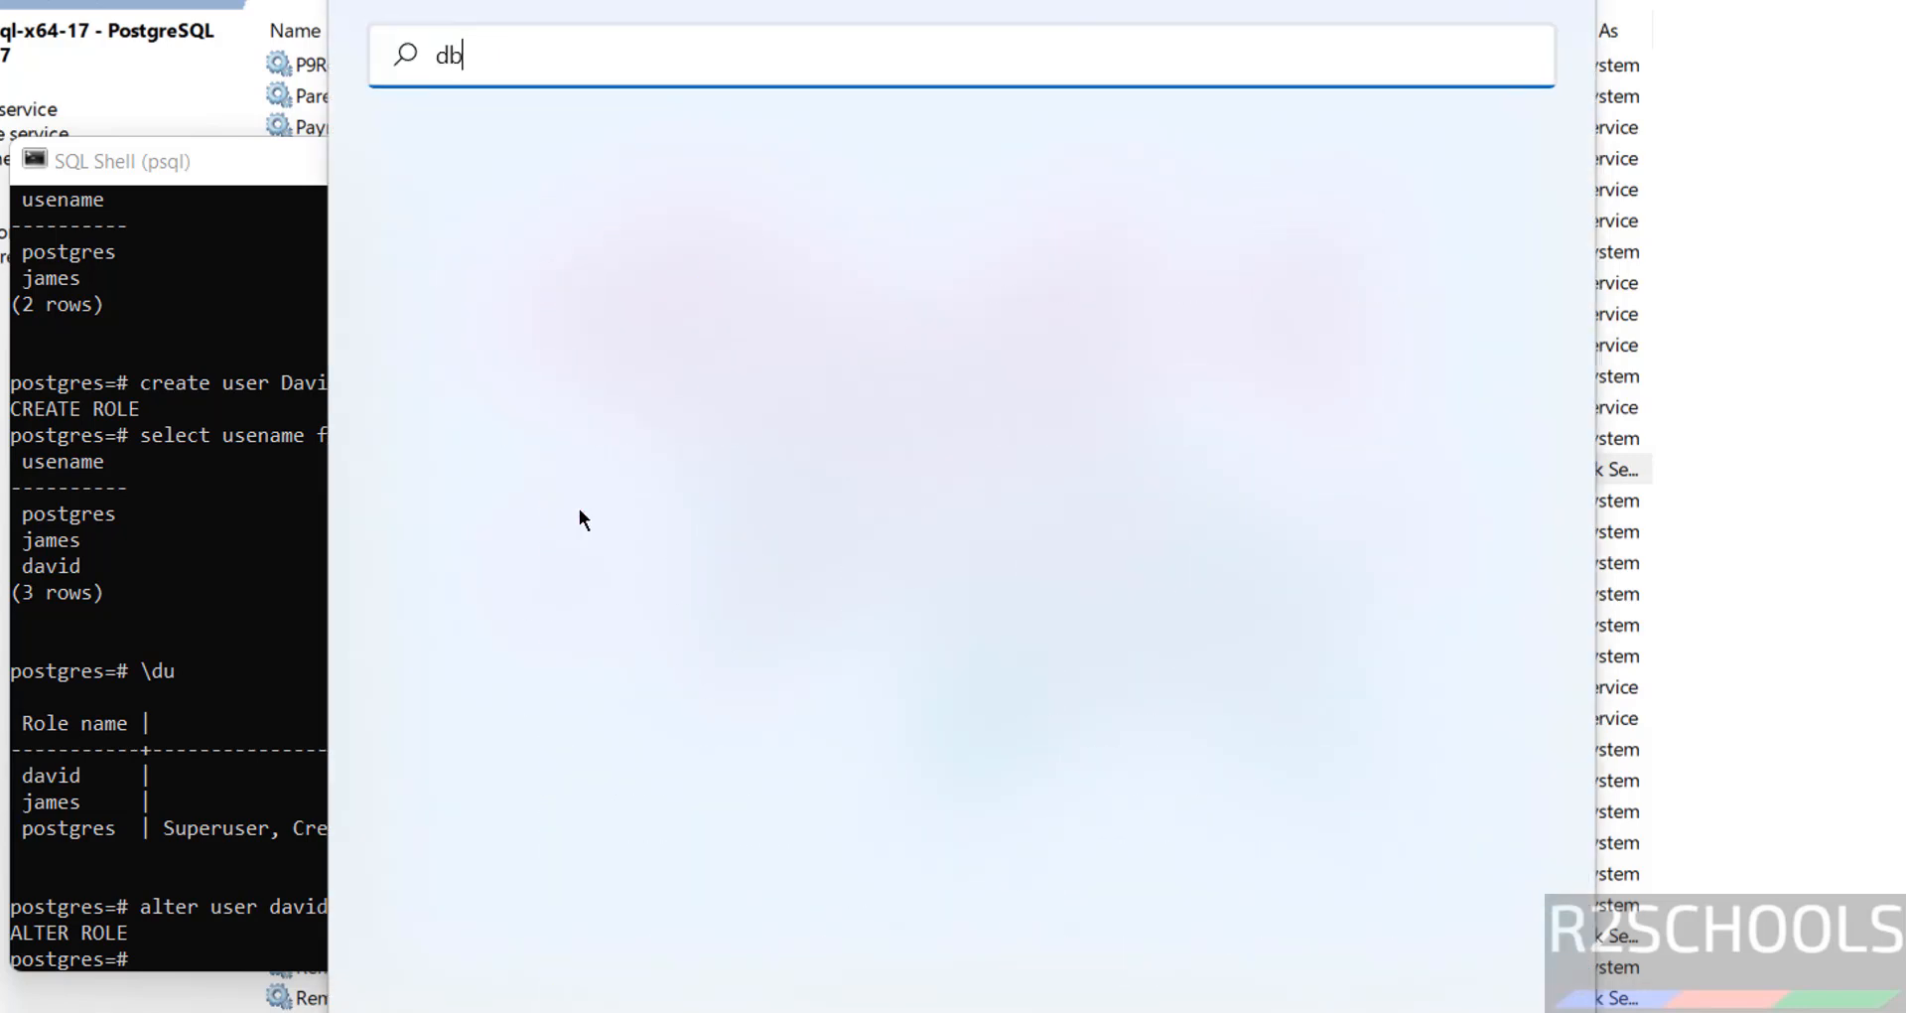
pyautogui.write('ea')
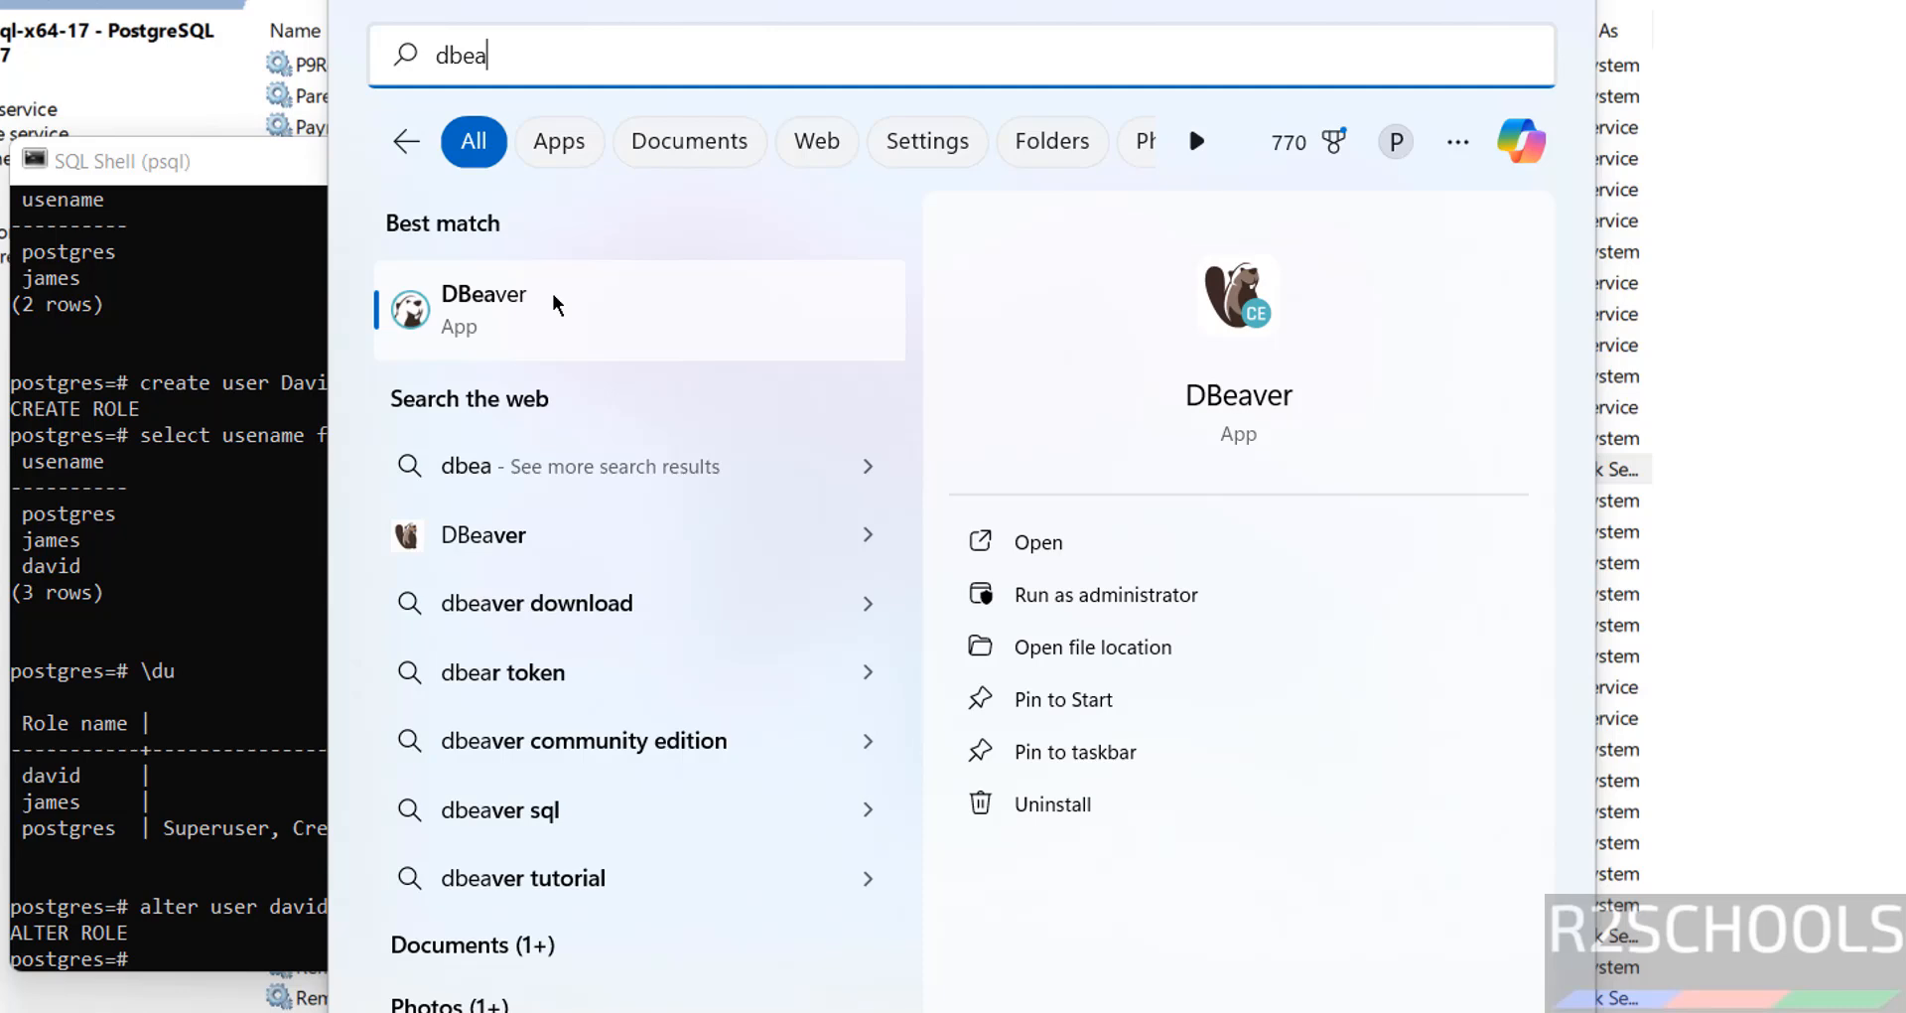
pyautogui.click(555, 303)
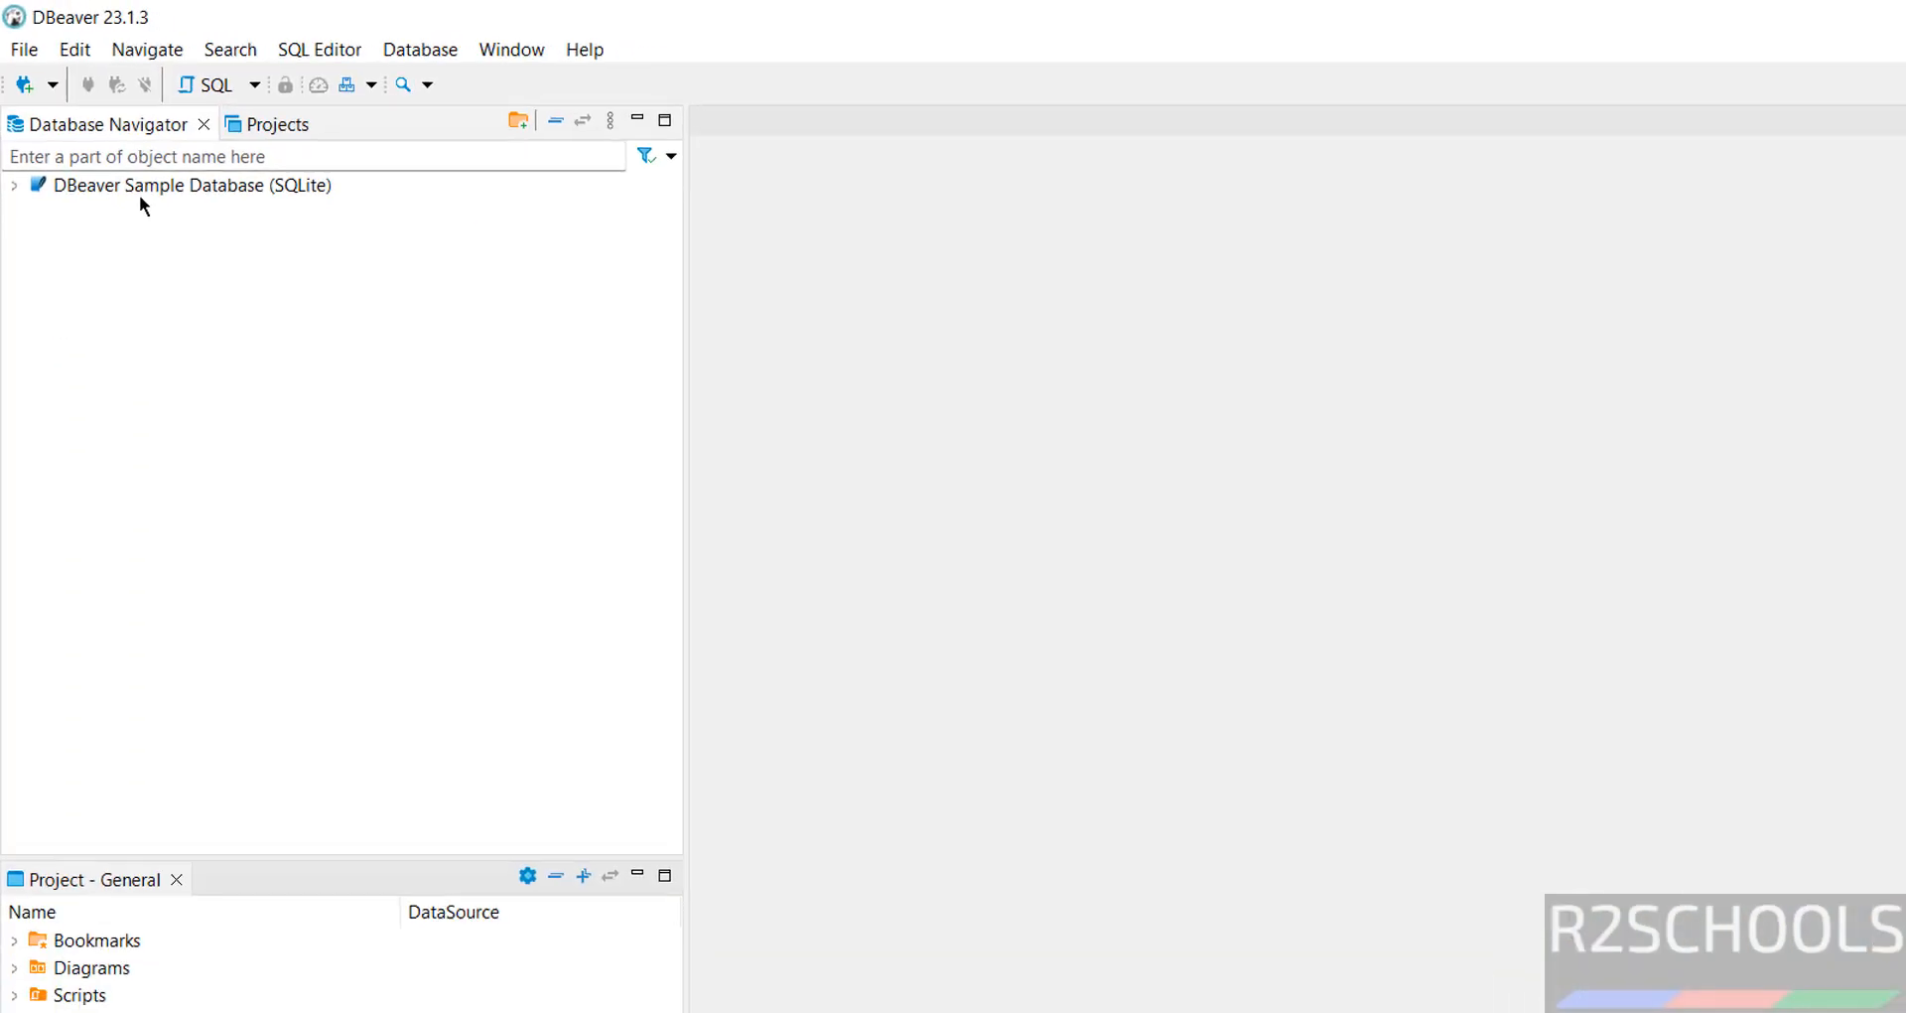
# Start a new DBeaver database connection using the PostgreSQL driver
pyautogui.click(20, 83)
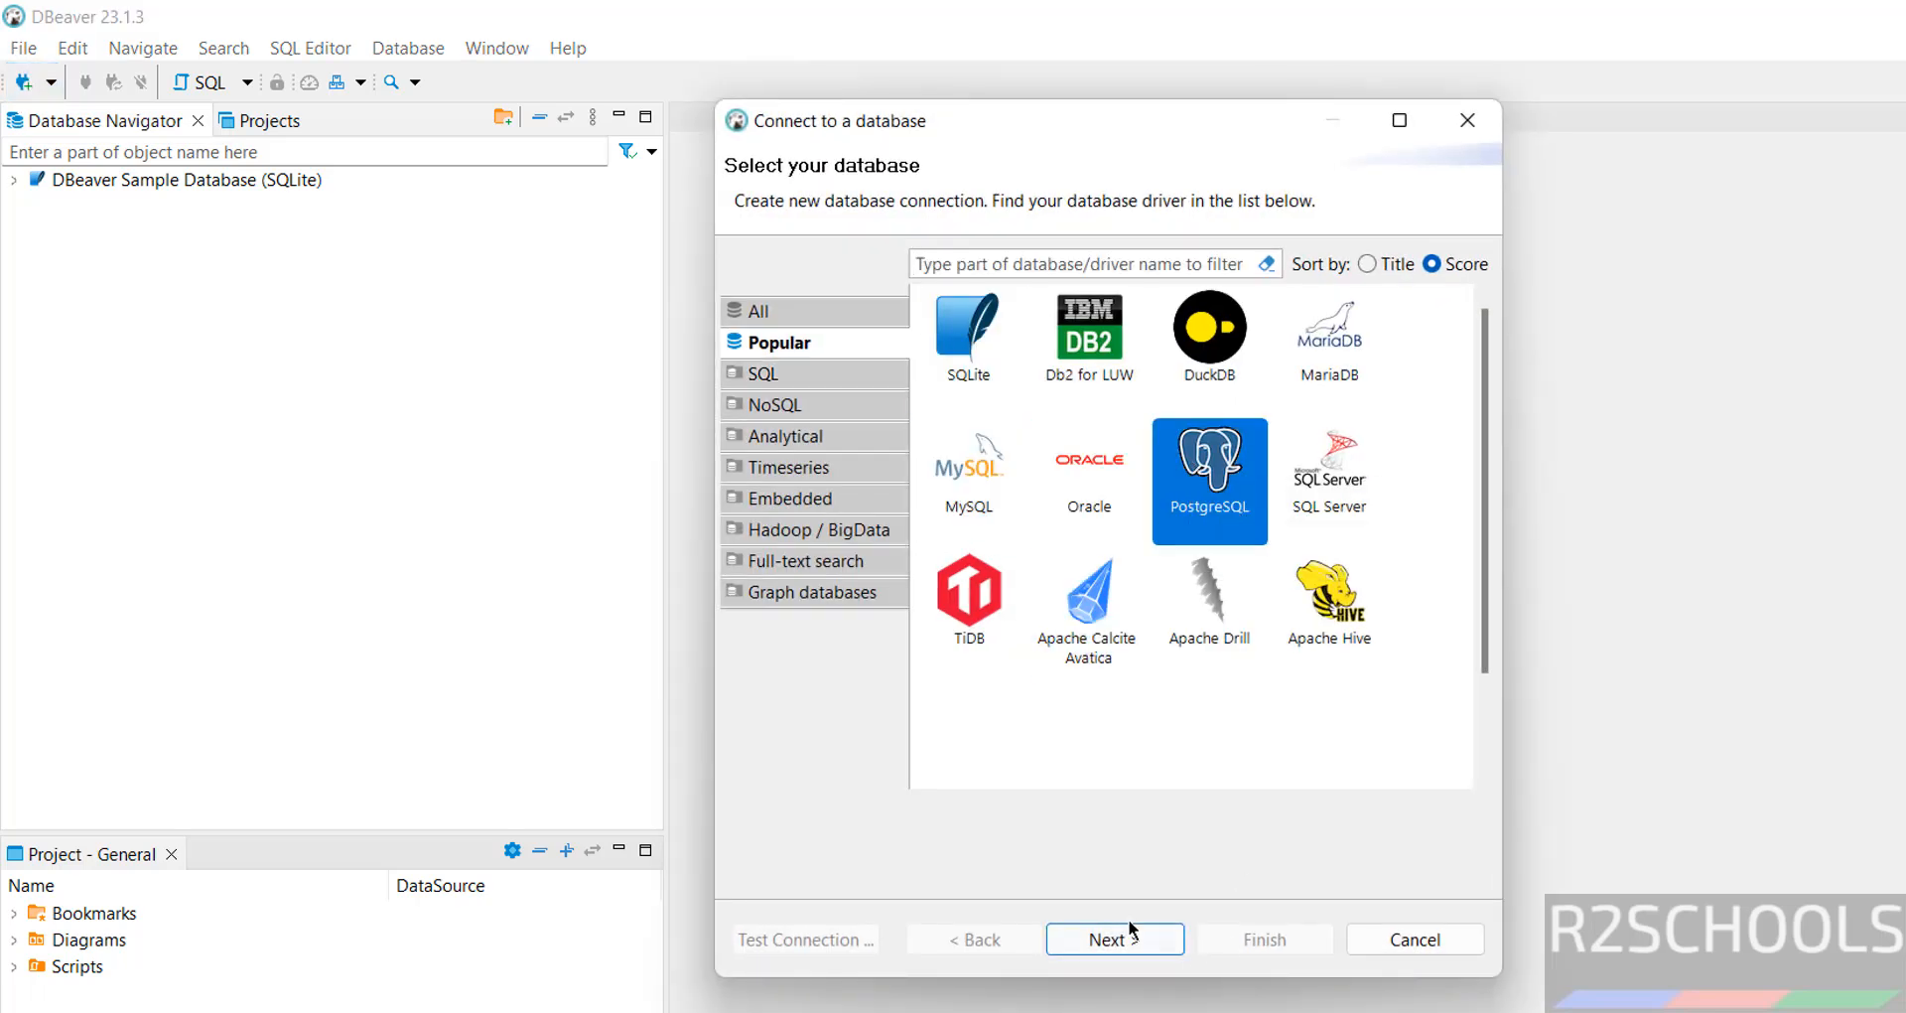
pyautogui.click(1132, 930)
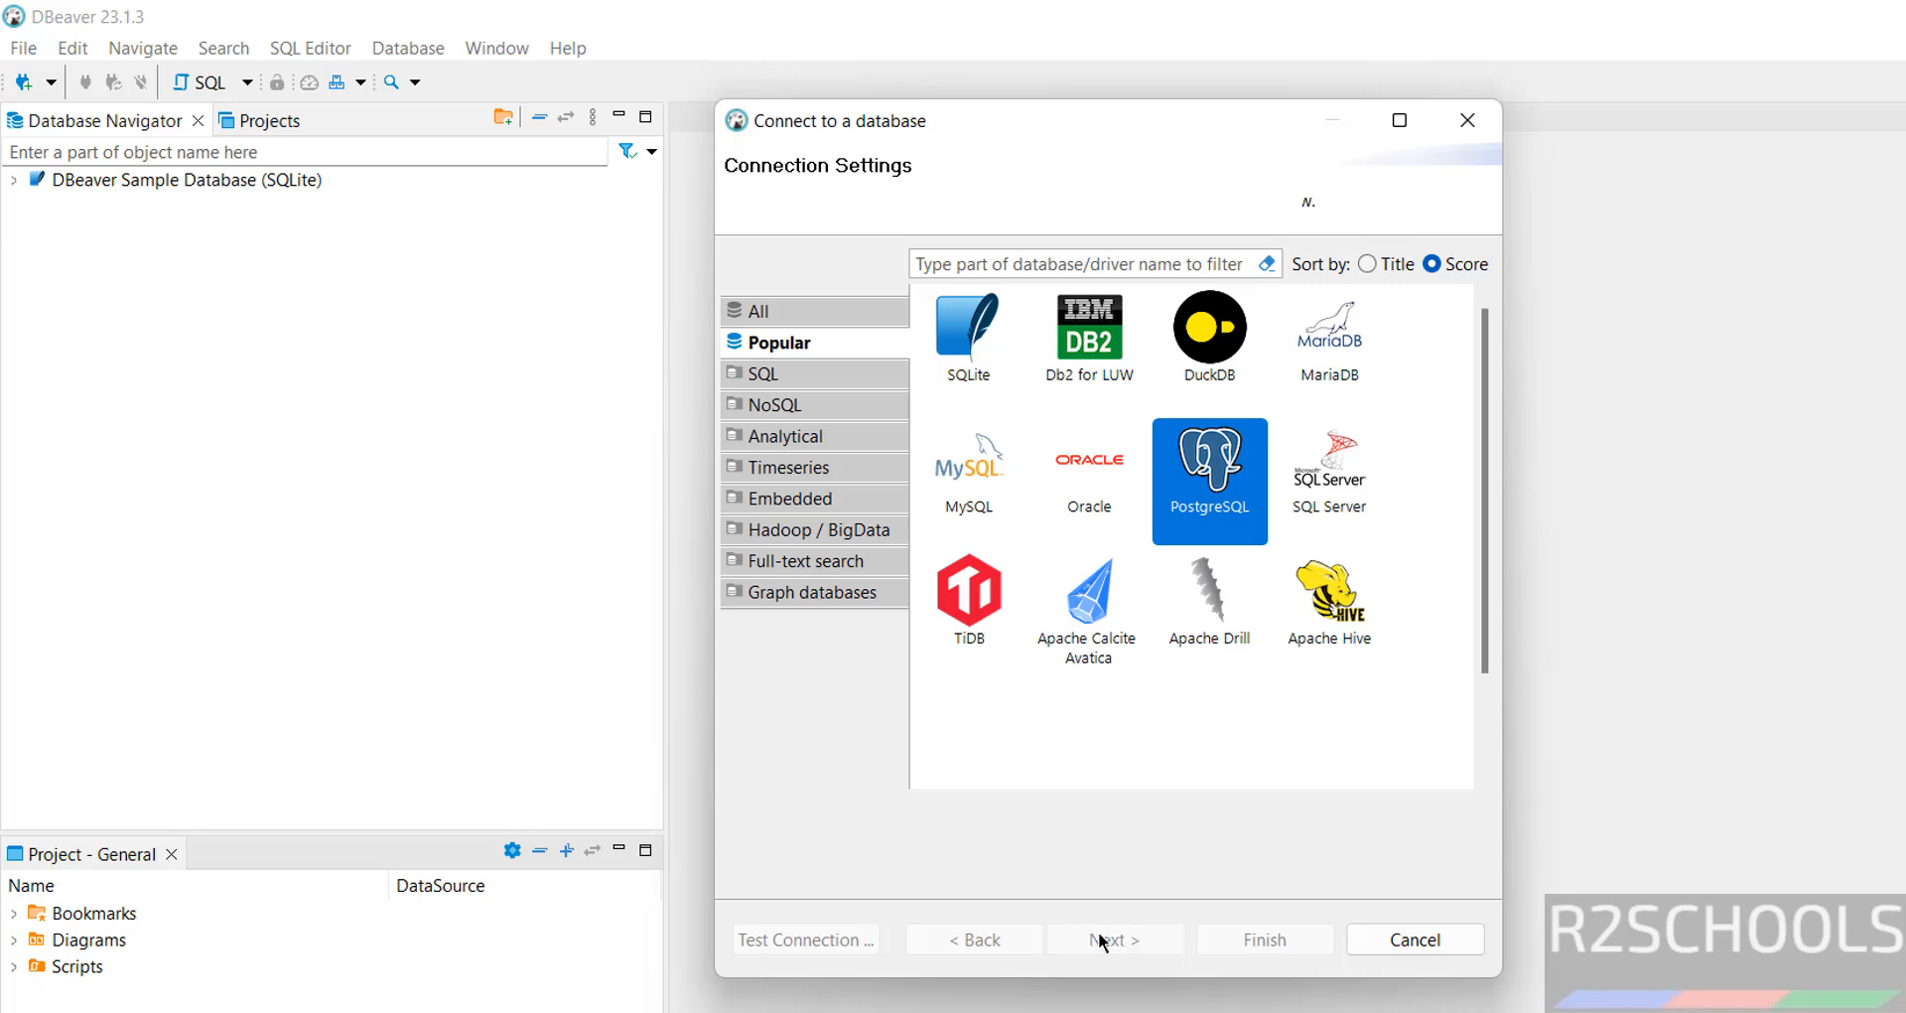
# Set the connection's database to r2schools, enter the password, and pass the connection test
pyautogui.click(948, 548)
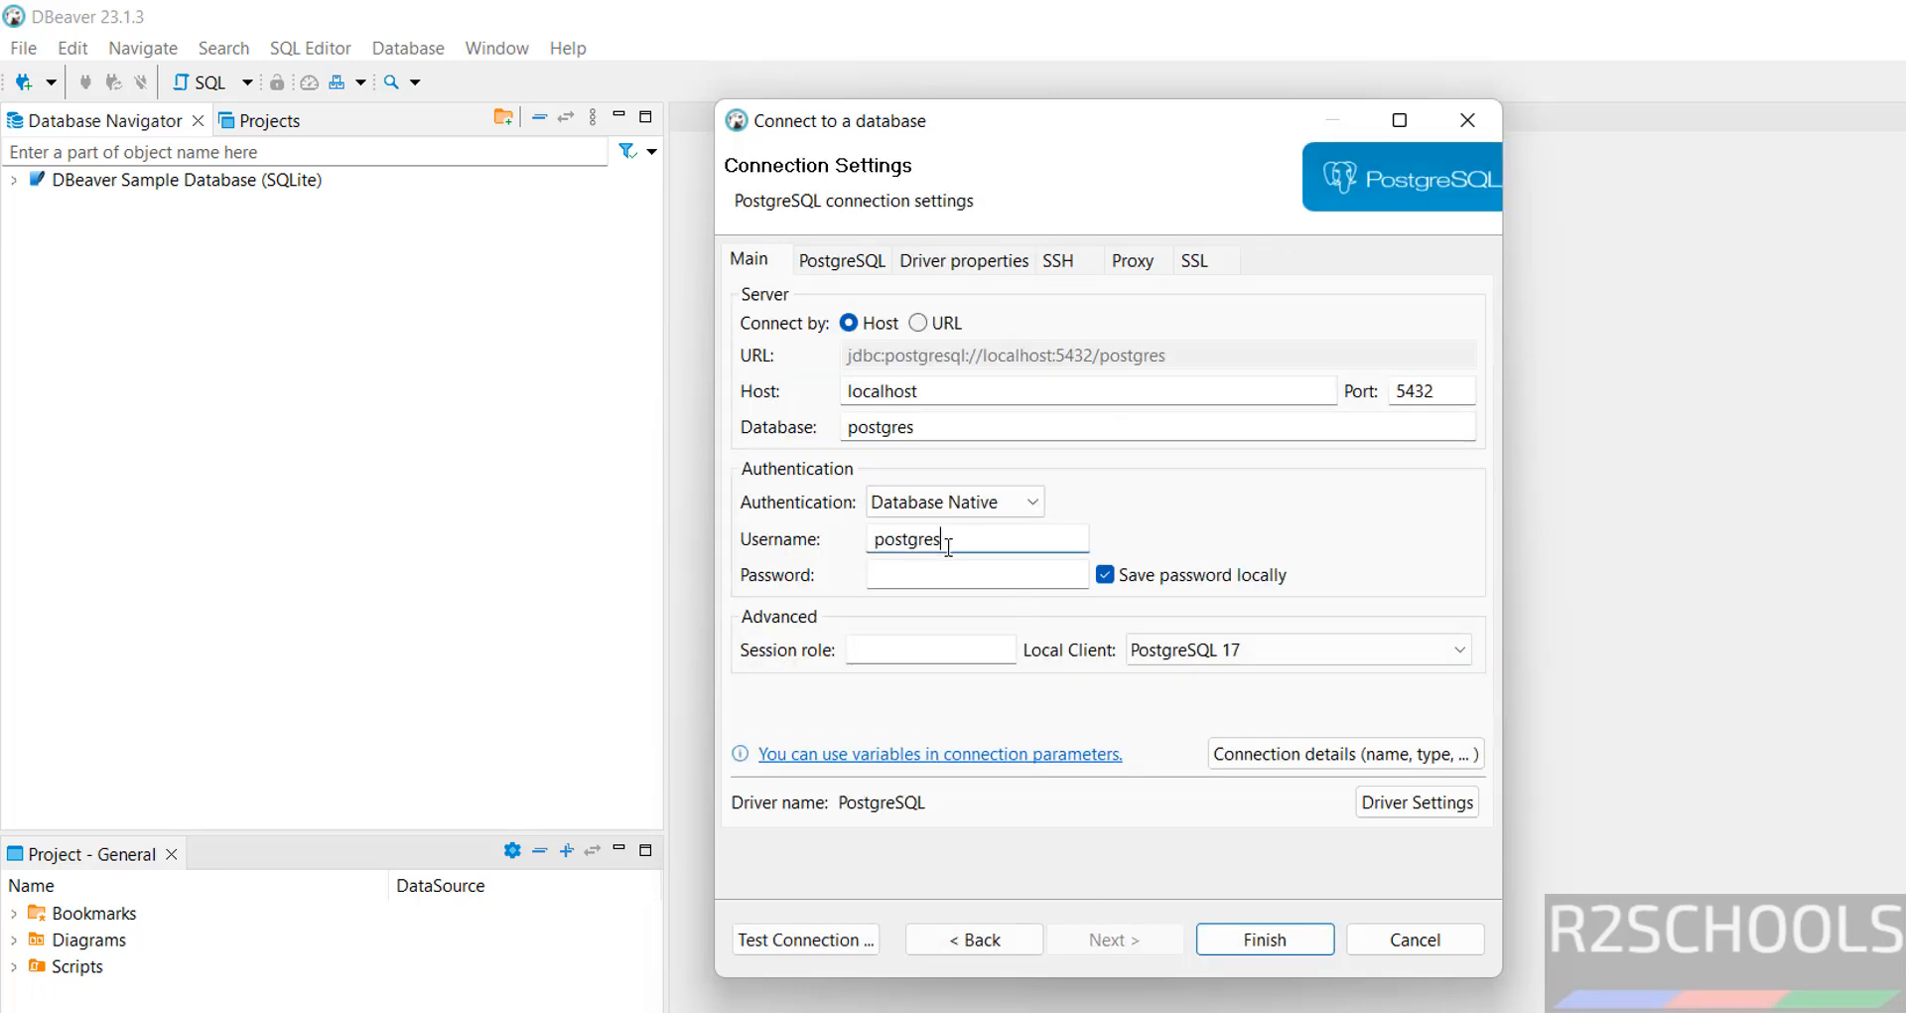
pyautogui.doubleClick(927, 427)
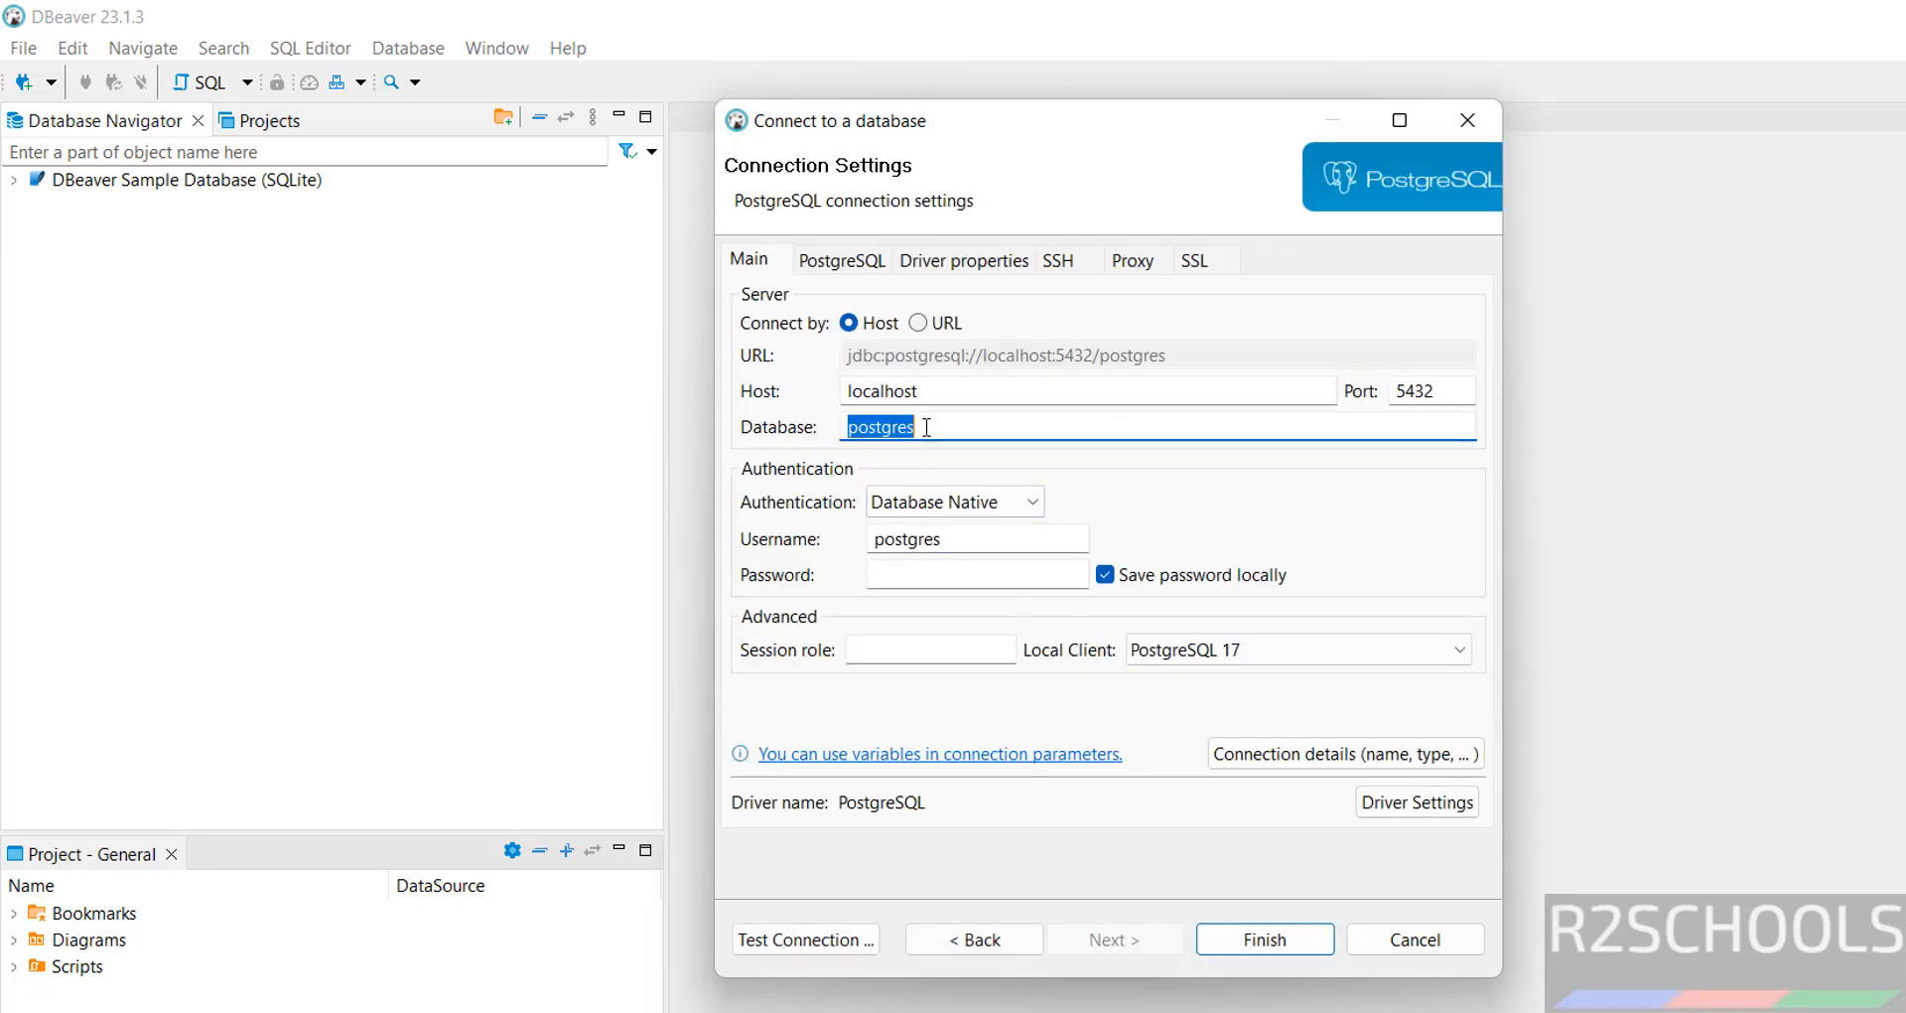
pyautogui.write('r2schools')
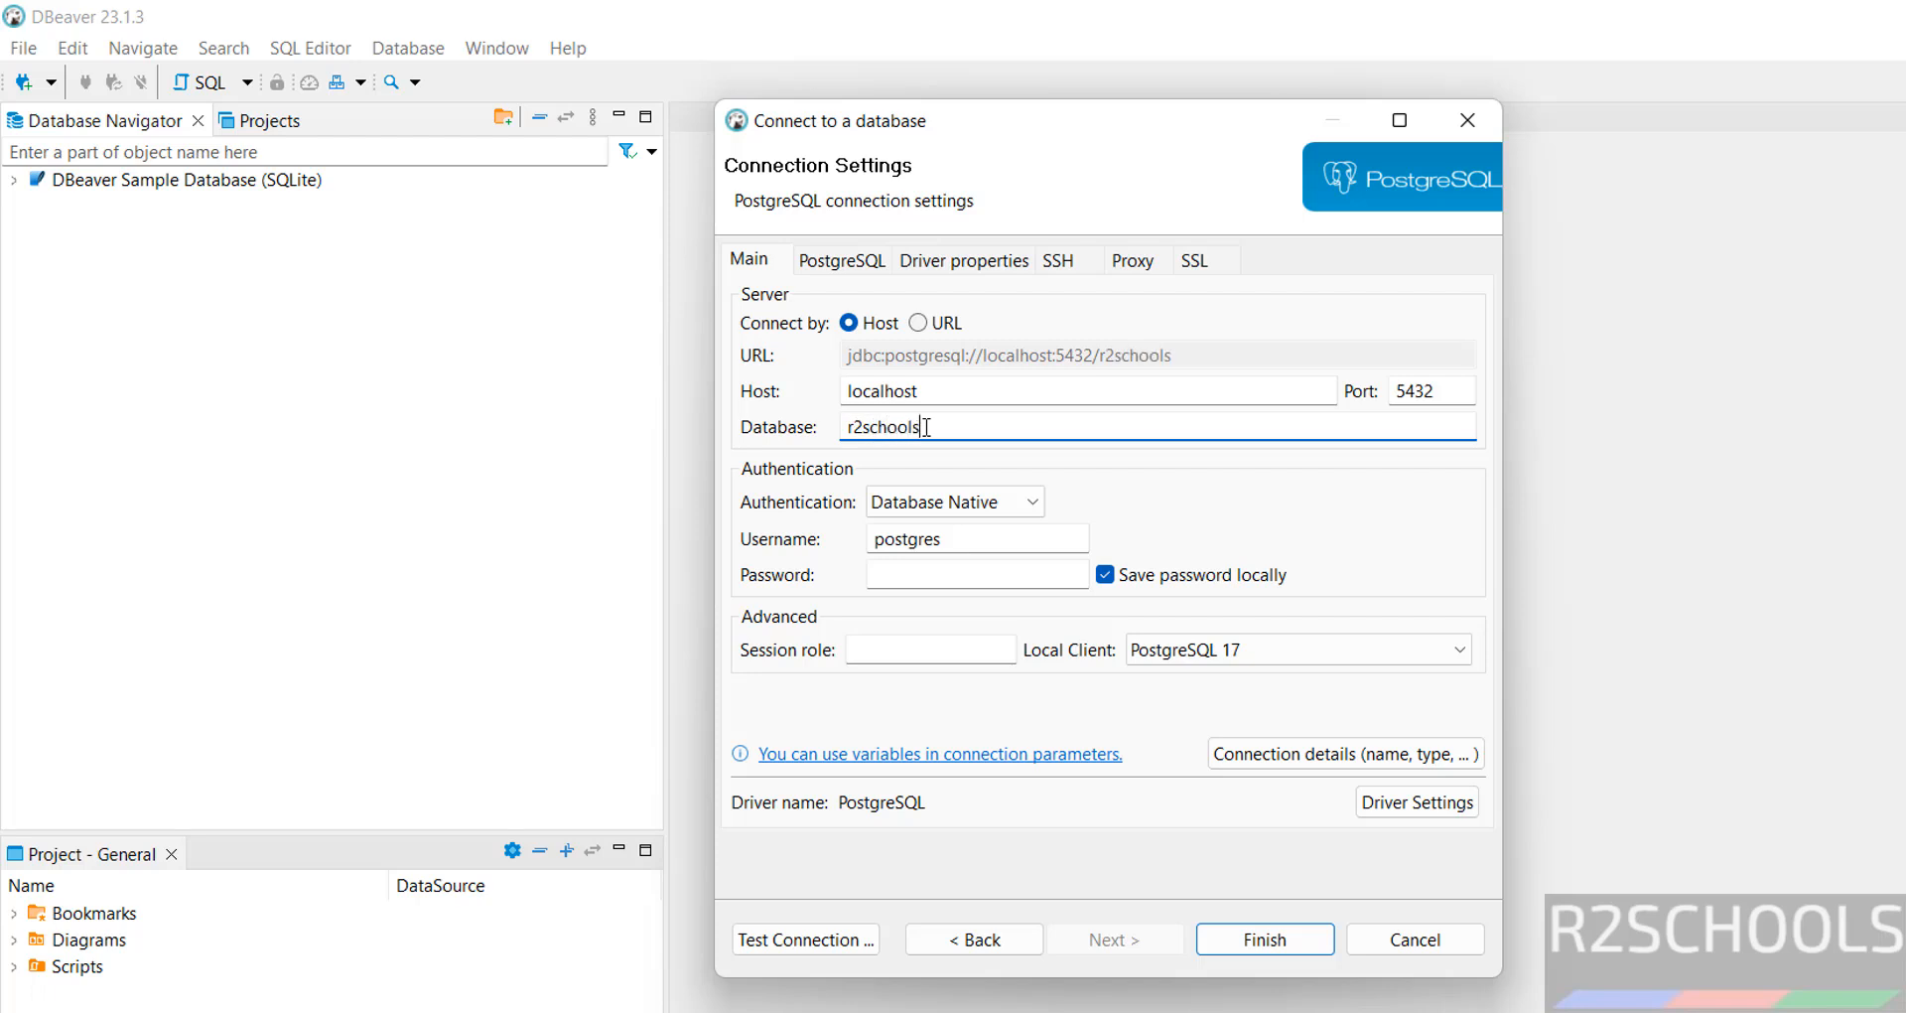
pyautogui.click(957, 564)
pyautogui.write('admin')
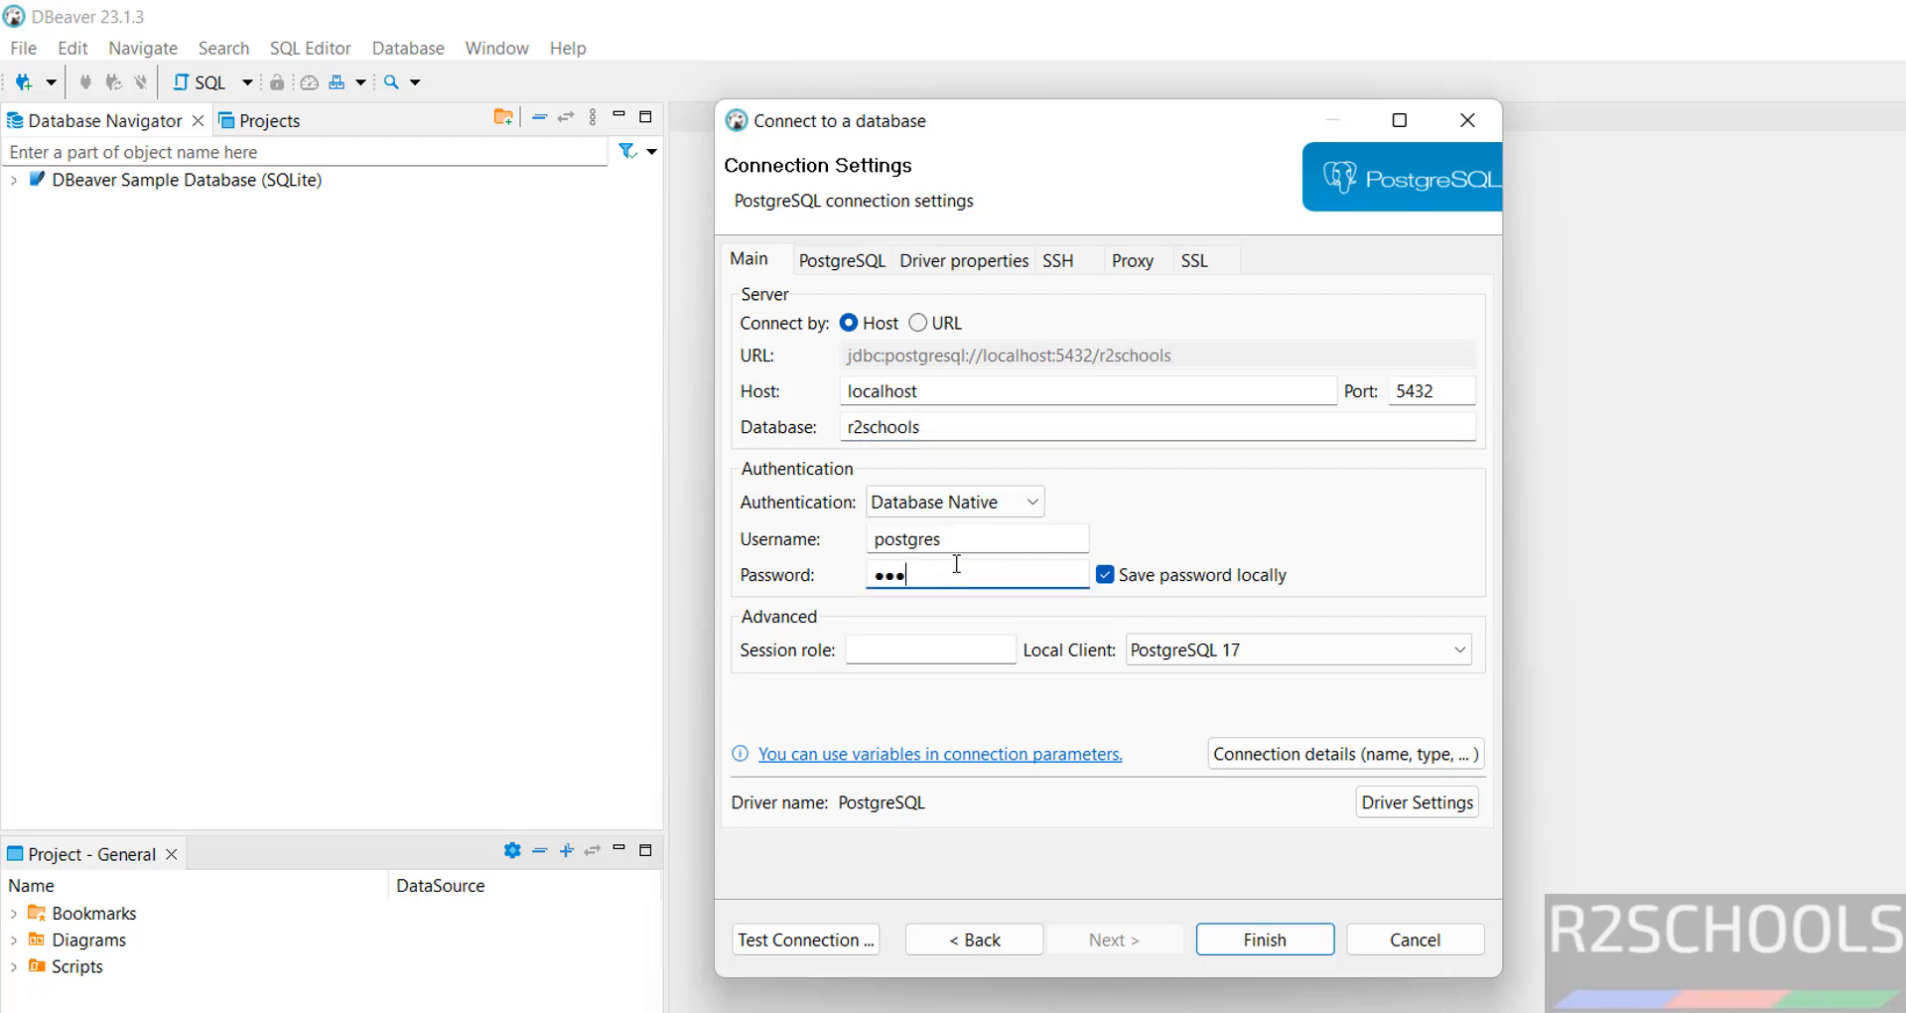
pyautogui.write('123')
pyautogui.click(794, 928)
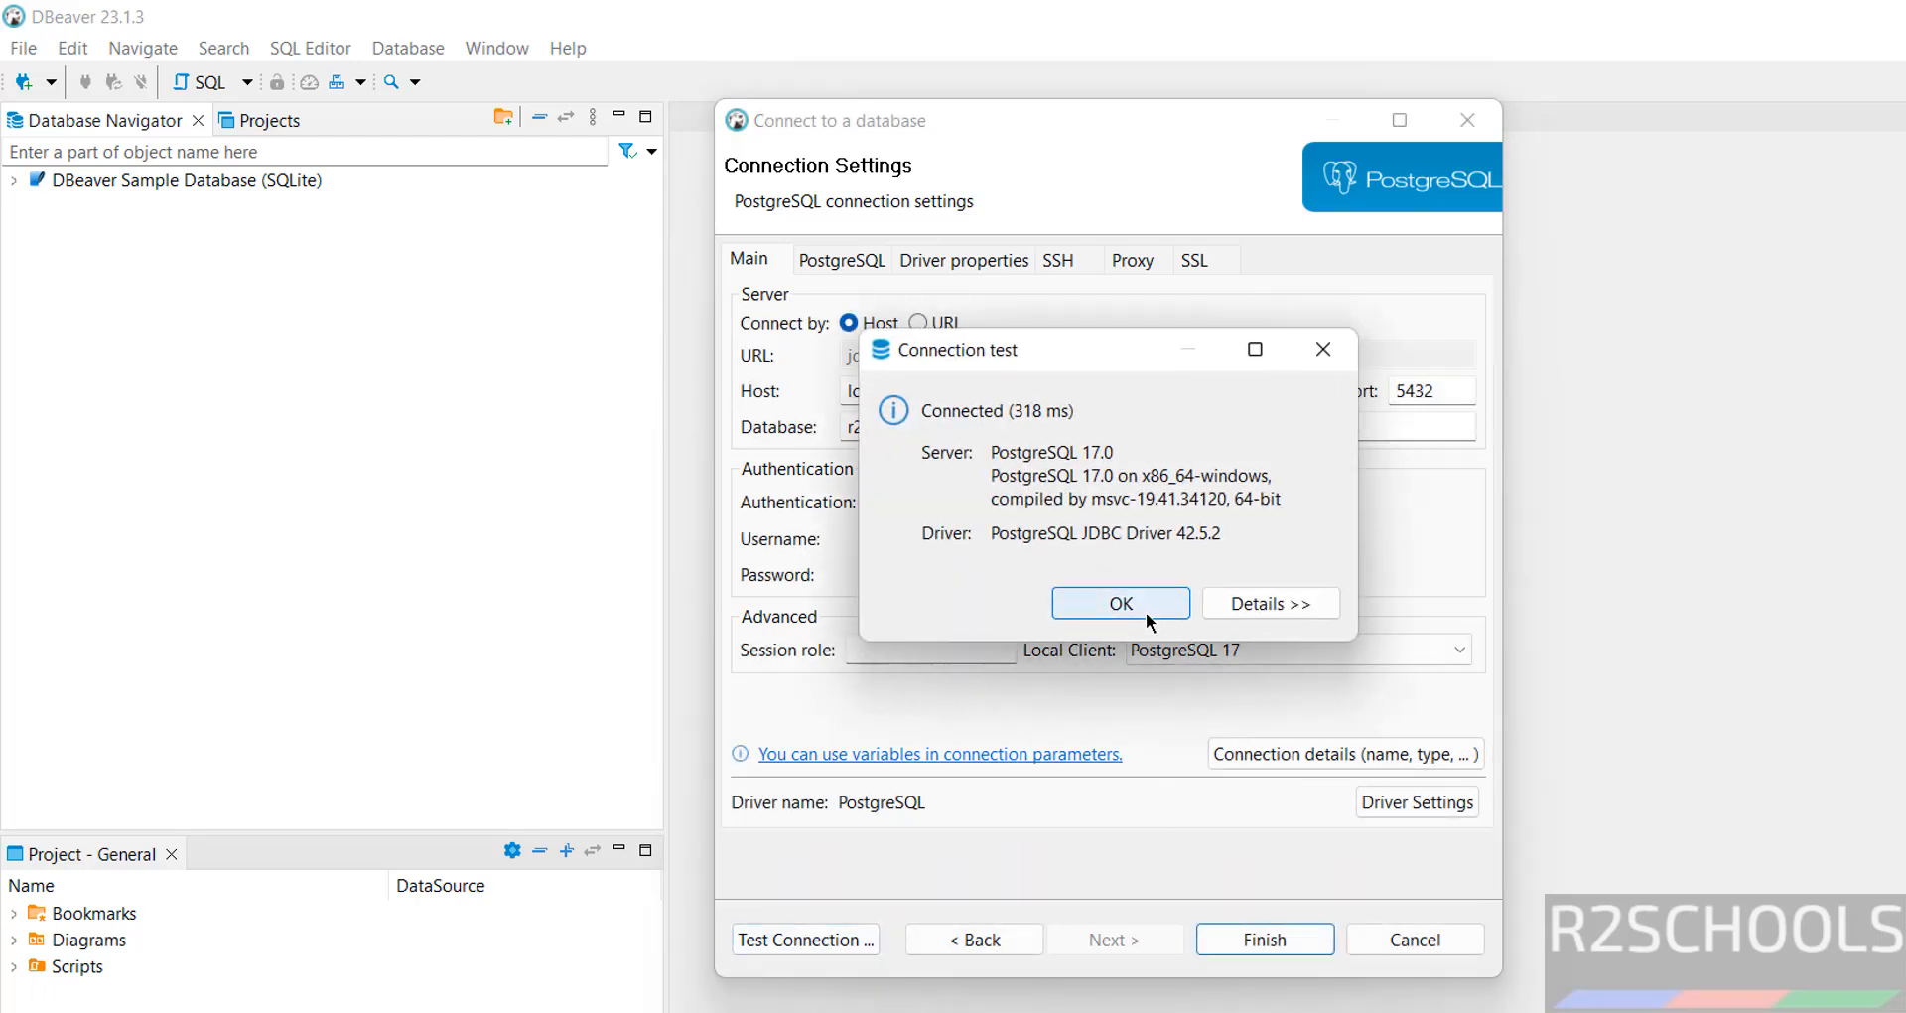
pyautogui.click(1145, 608)
# Save the r2schools connection and open an SQL console on the r2schools database
pyautogui.click(1245, 932)
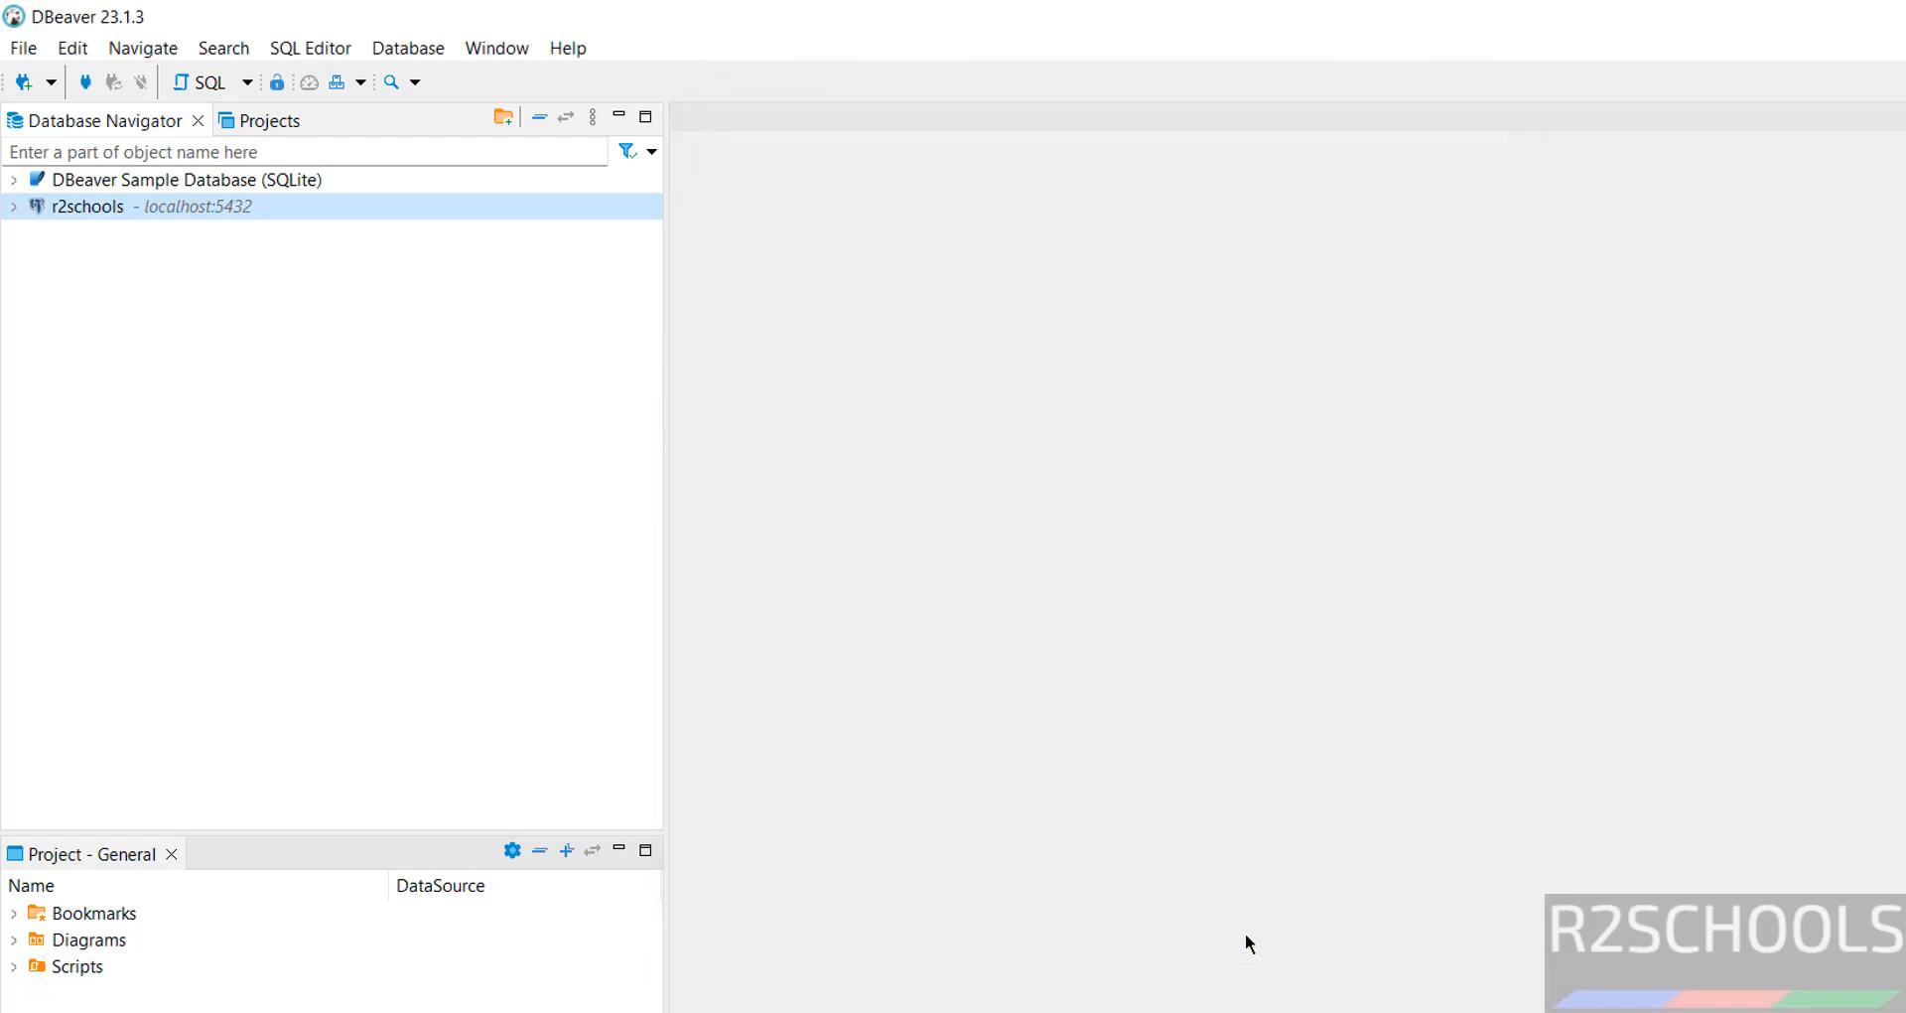
pyautogui.click(14, 208)
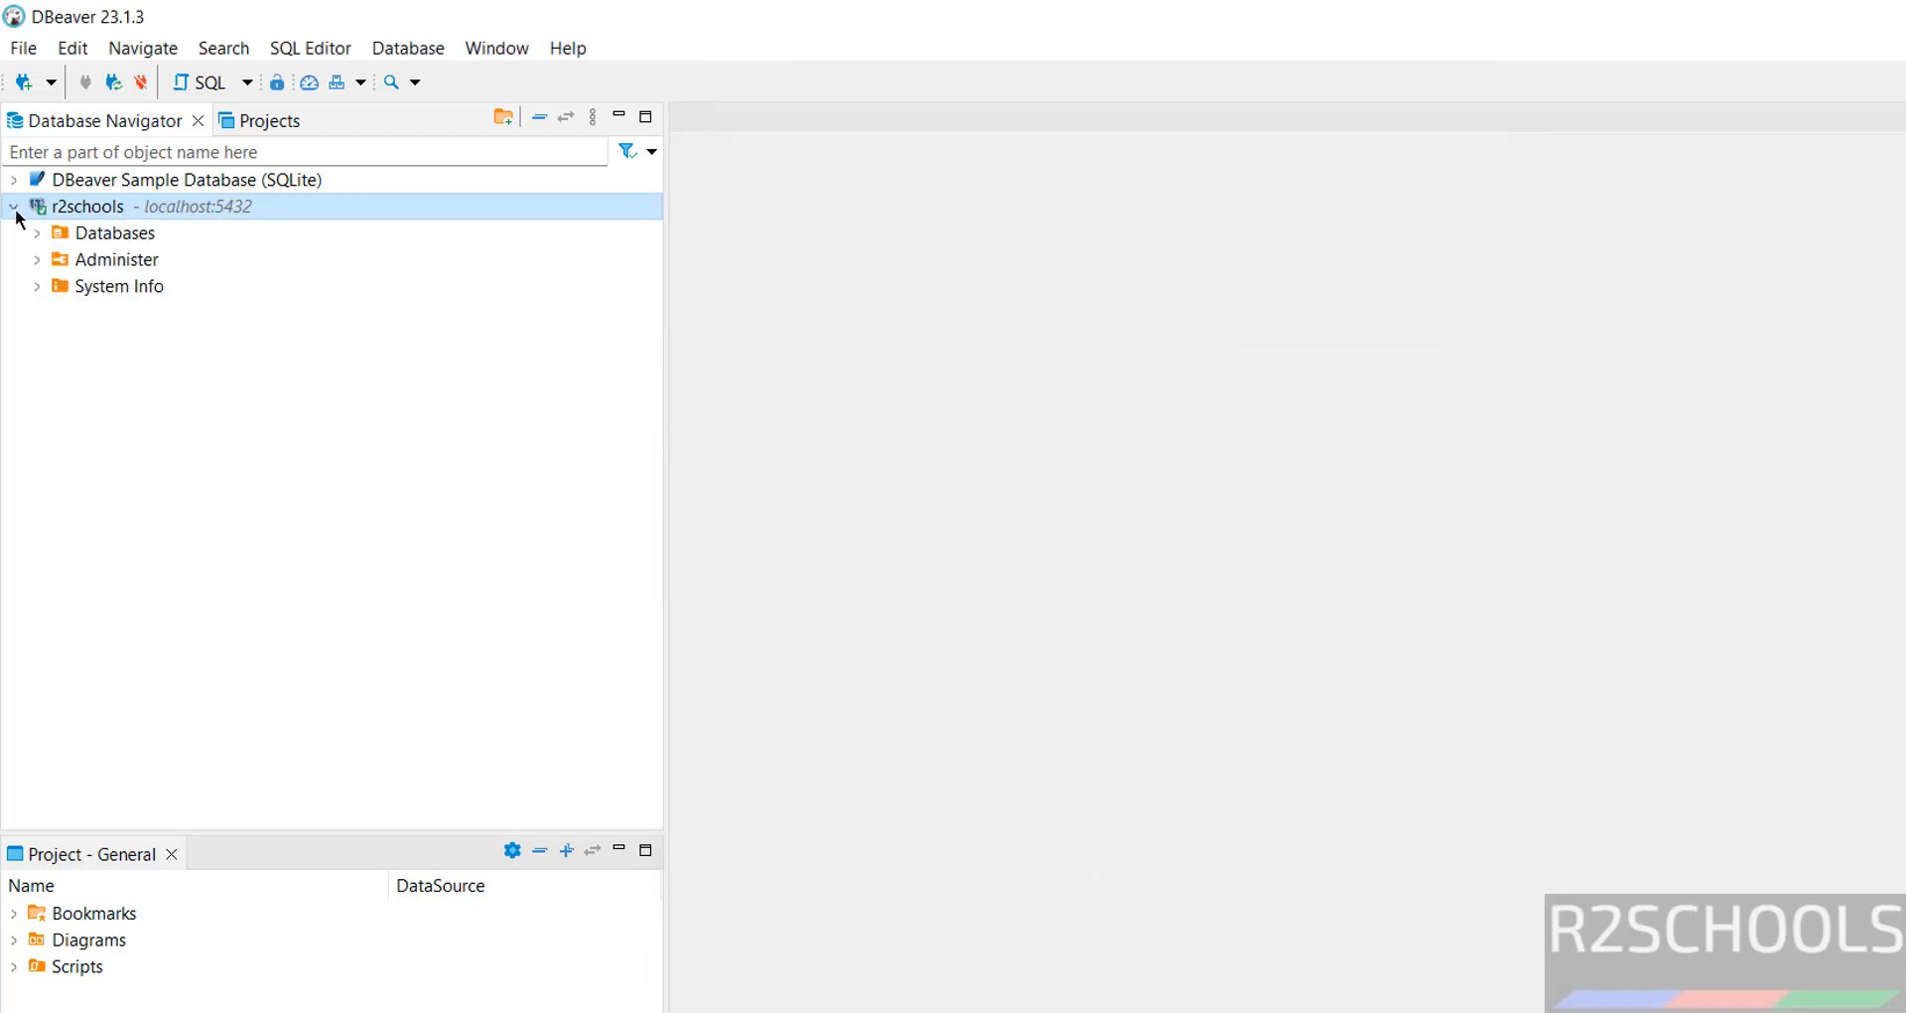
pyautogui.click(37, 232)
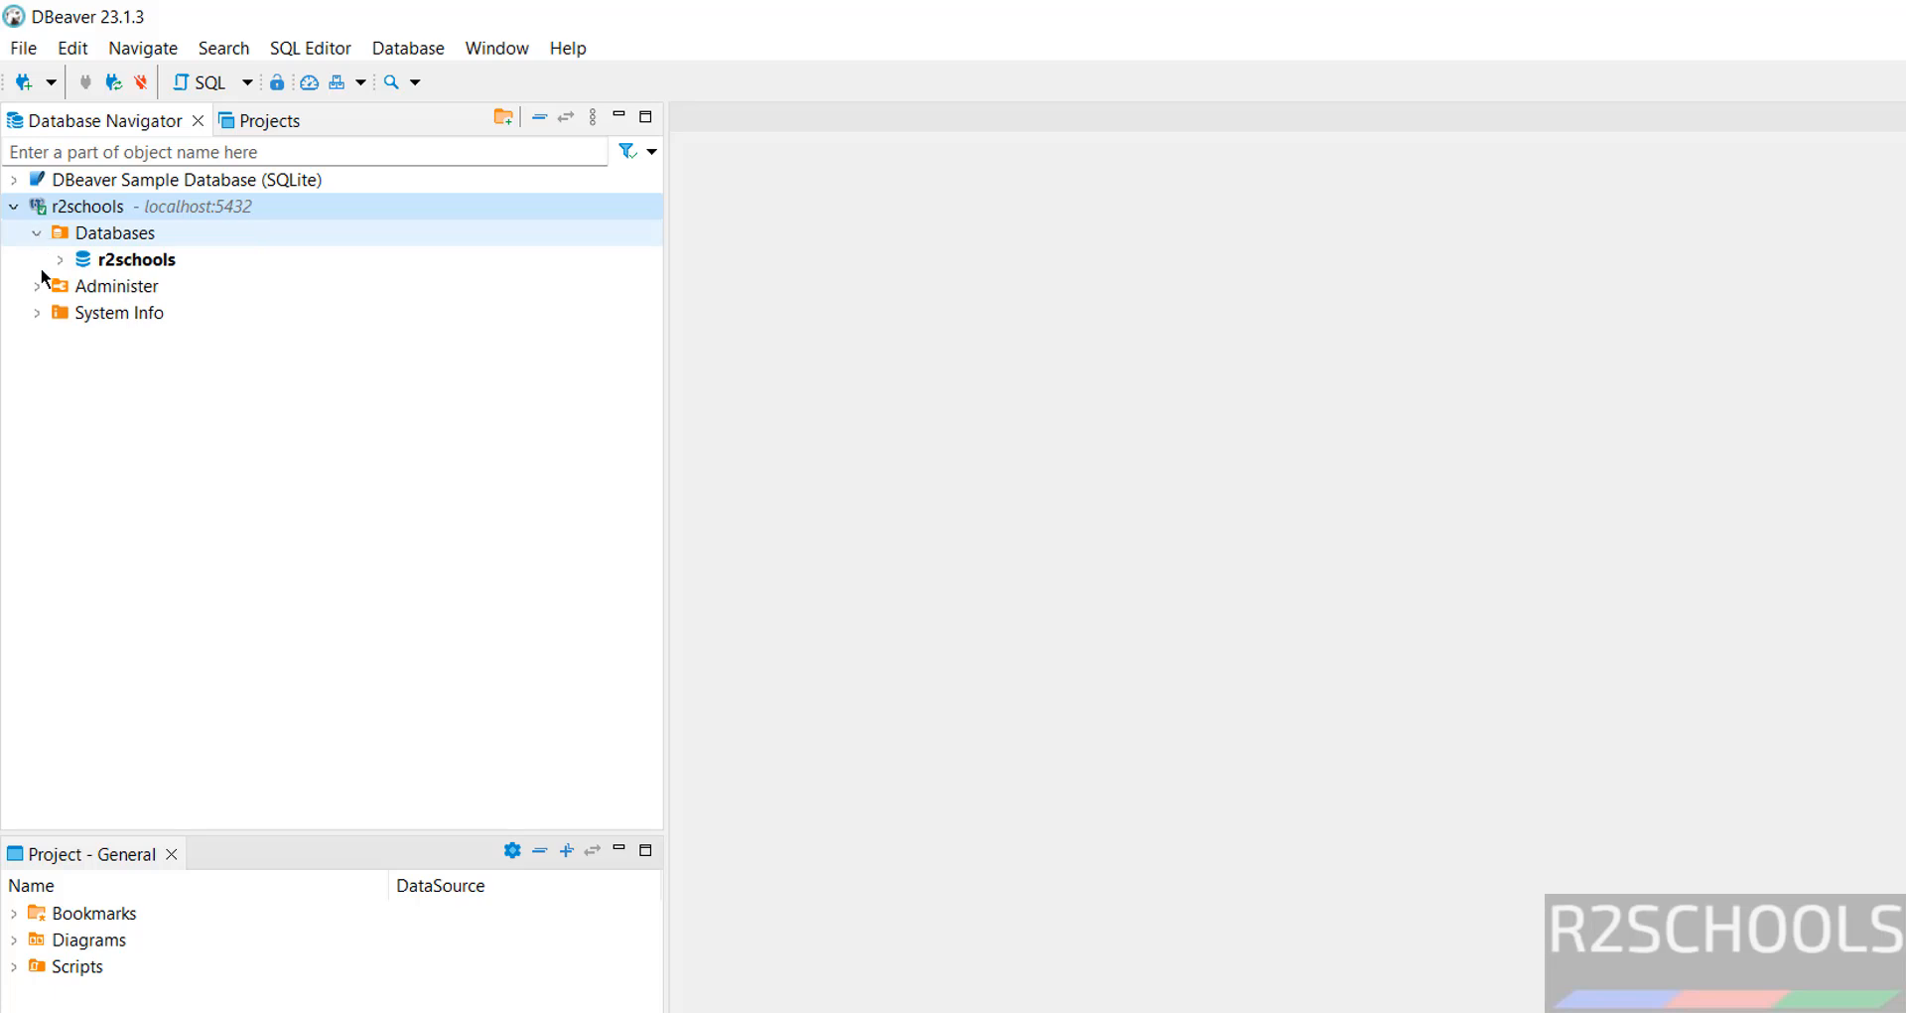
pyautogui.rightClick(111, 259)
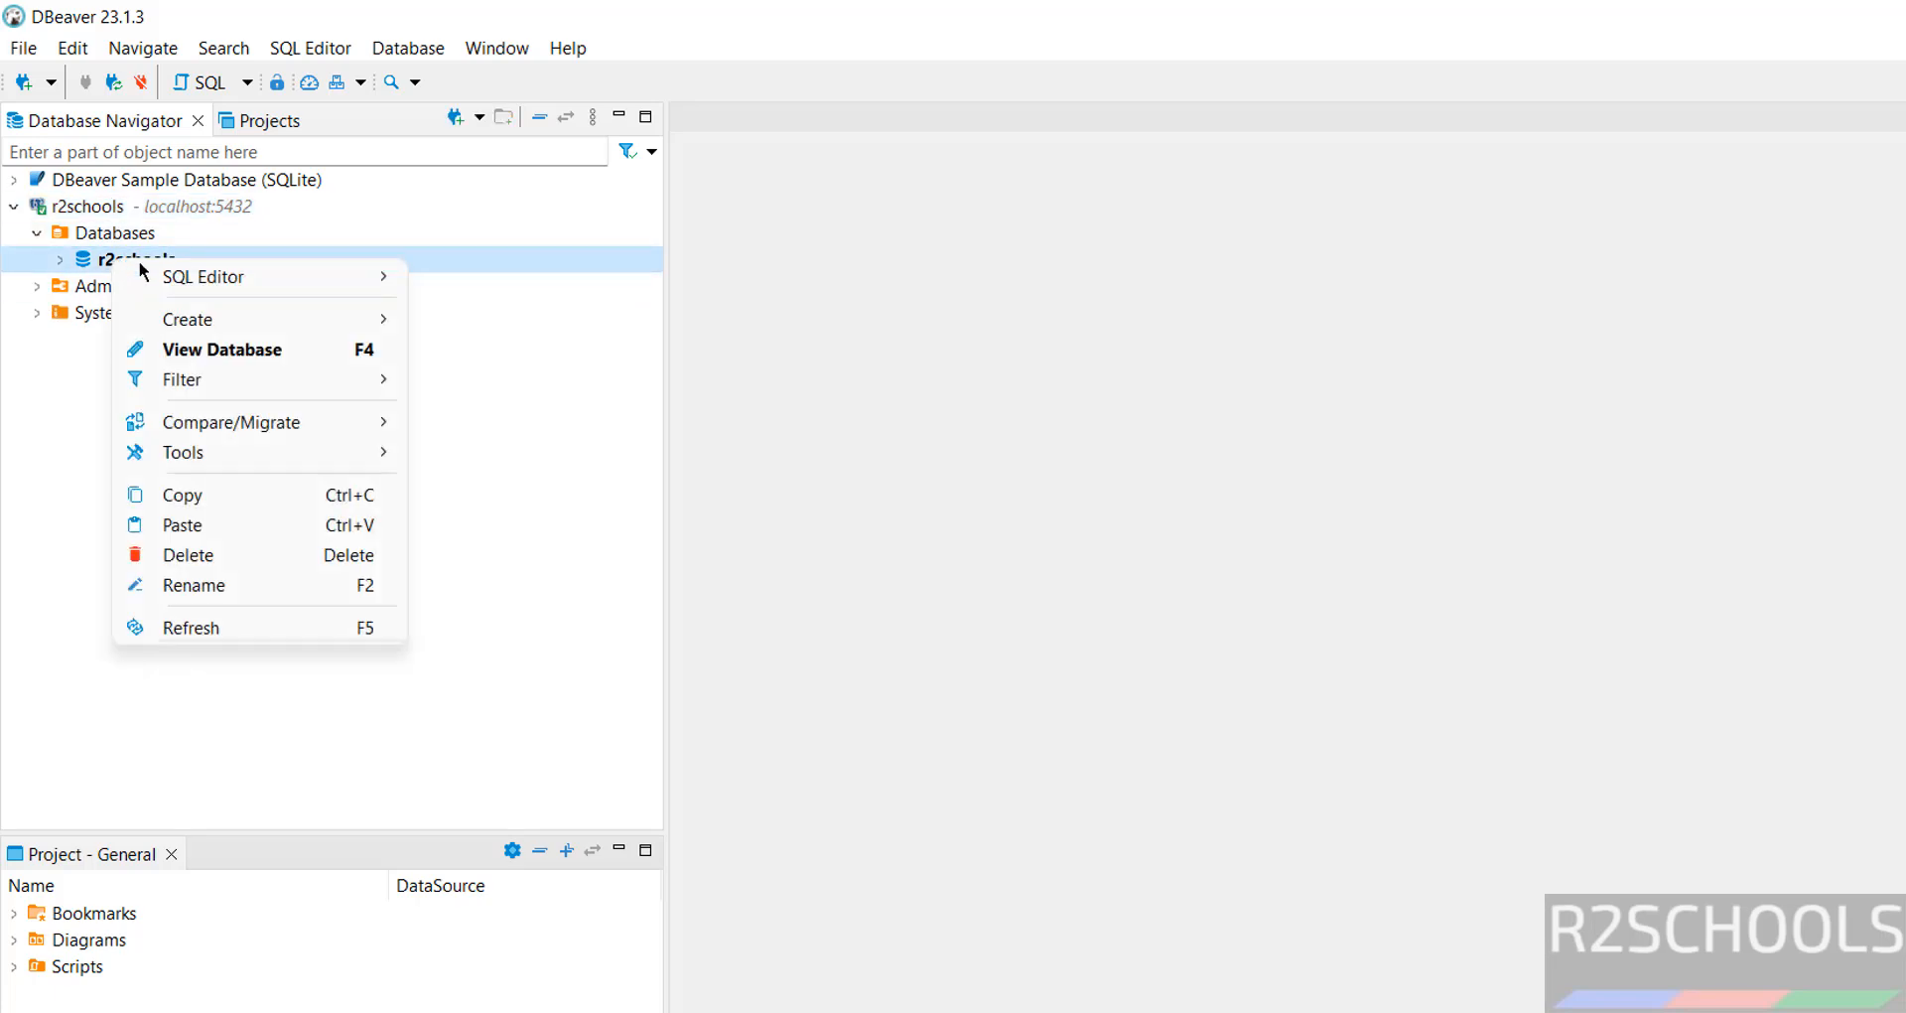
pyautogui.moveTo(187, 275)
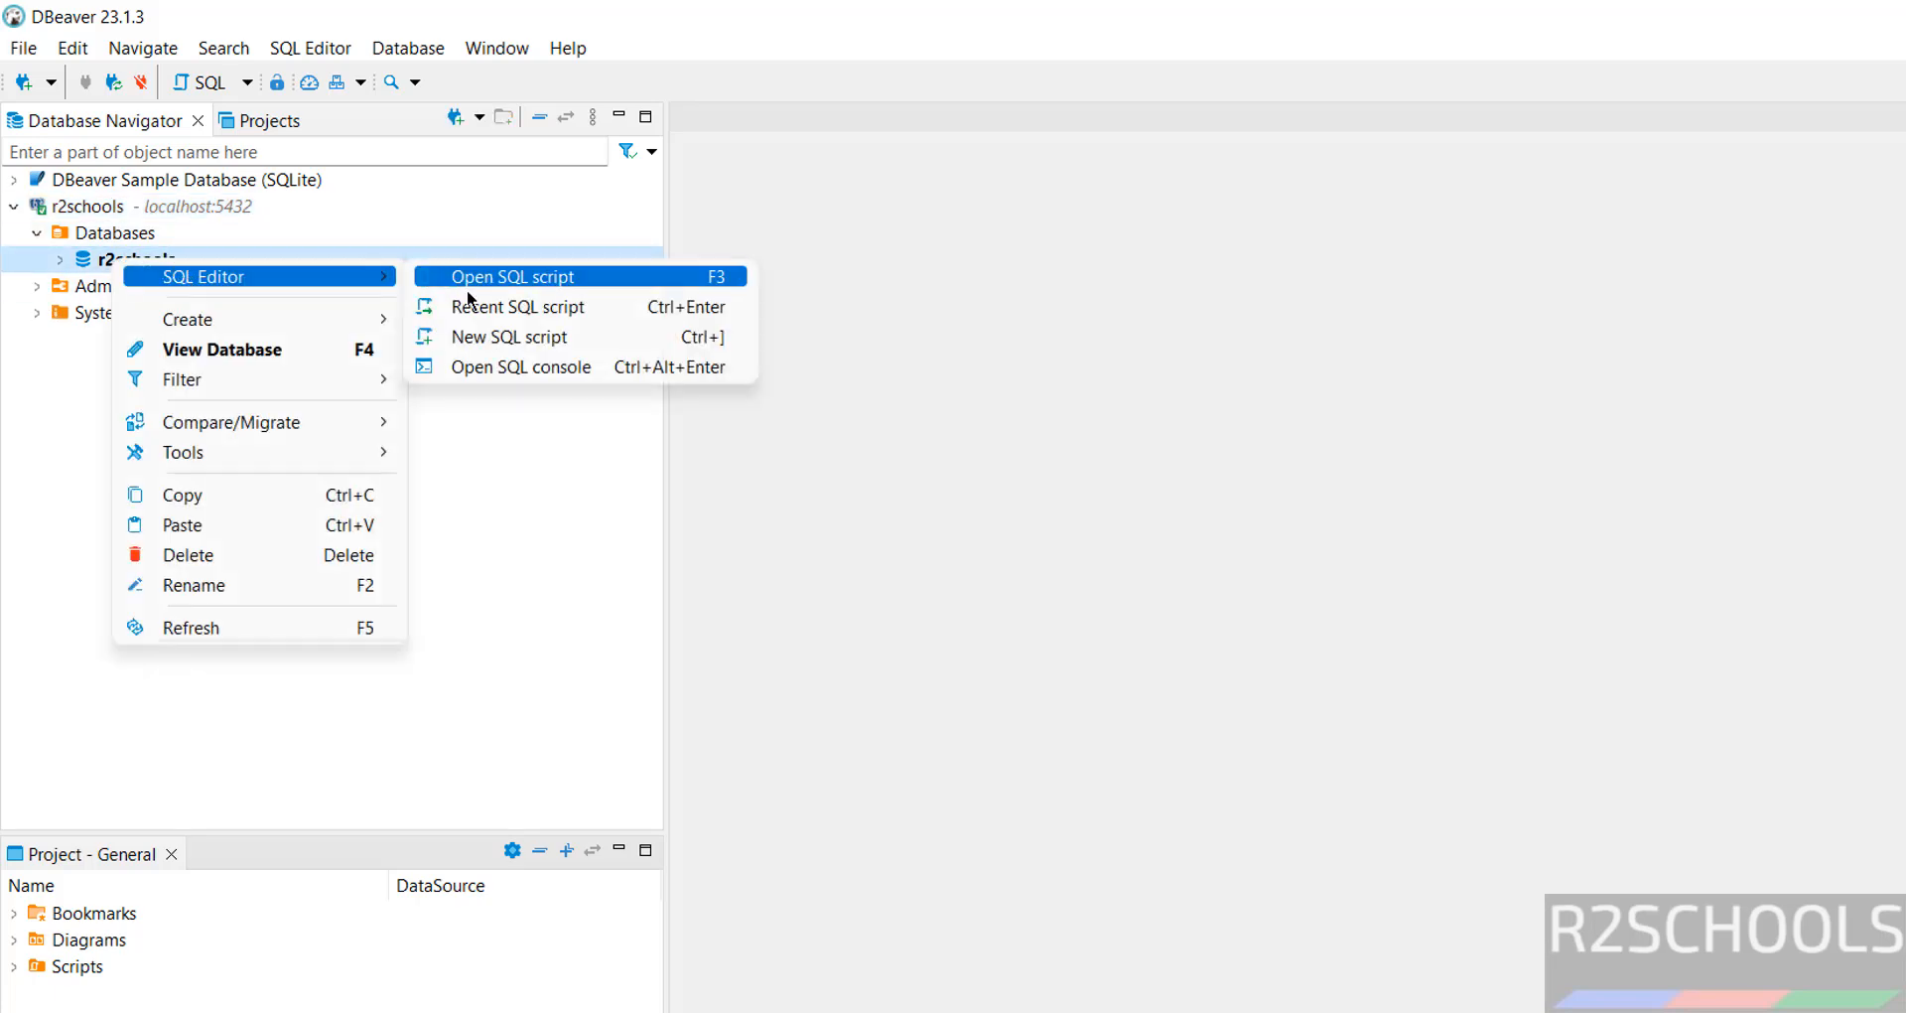
pyautogui.click(472, 368)
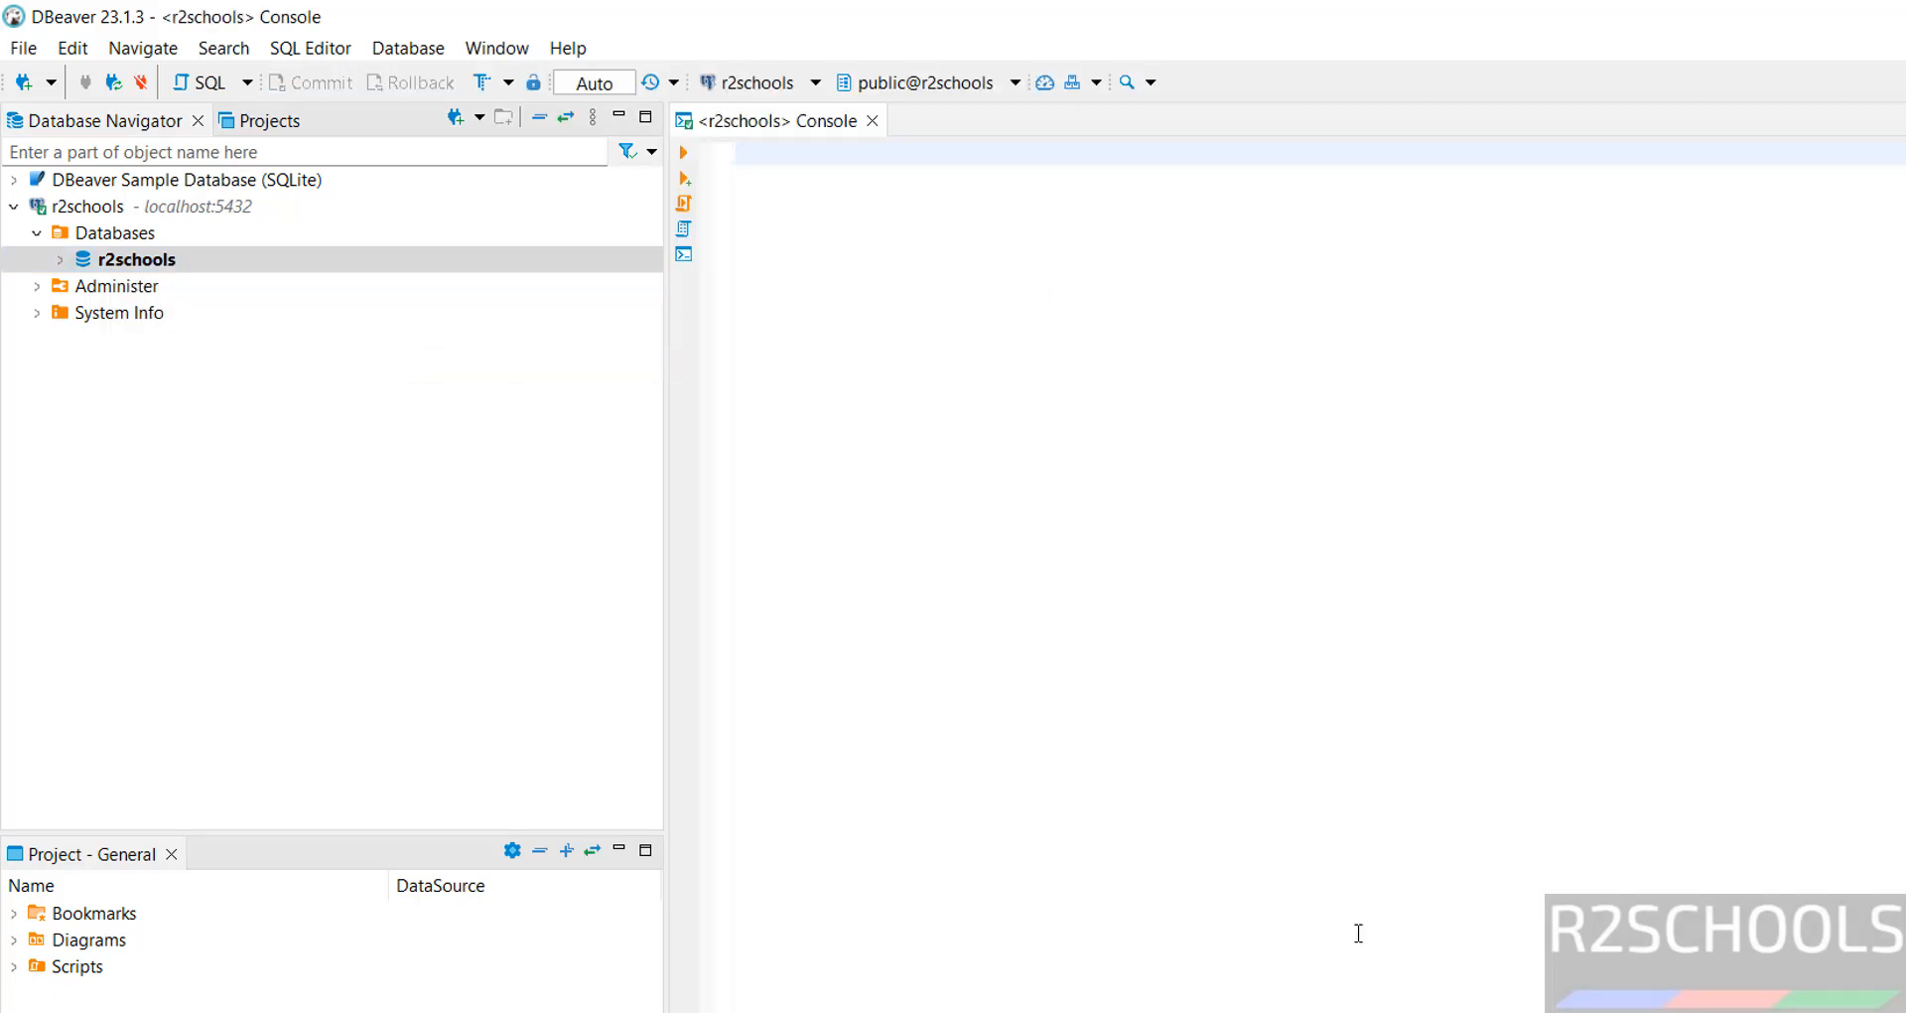
# Switch briefly to the psql window, then back to the DBeaver SQL console
pyautogui.hotkey('alt', 'Tab')
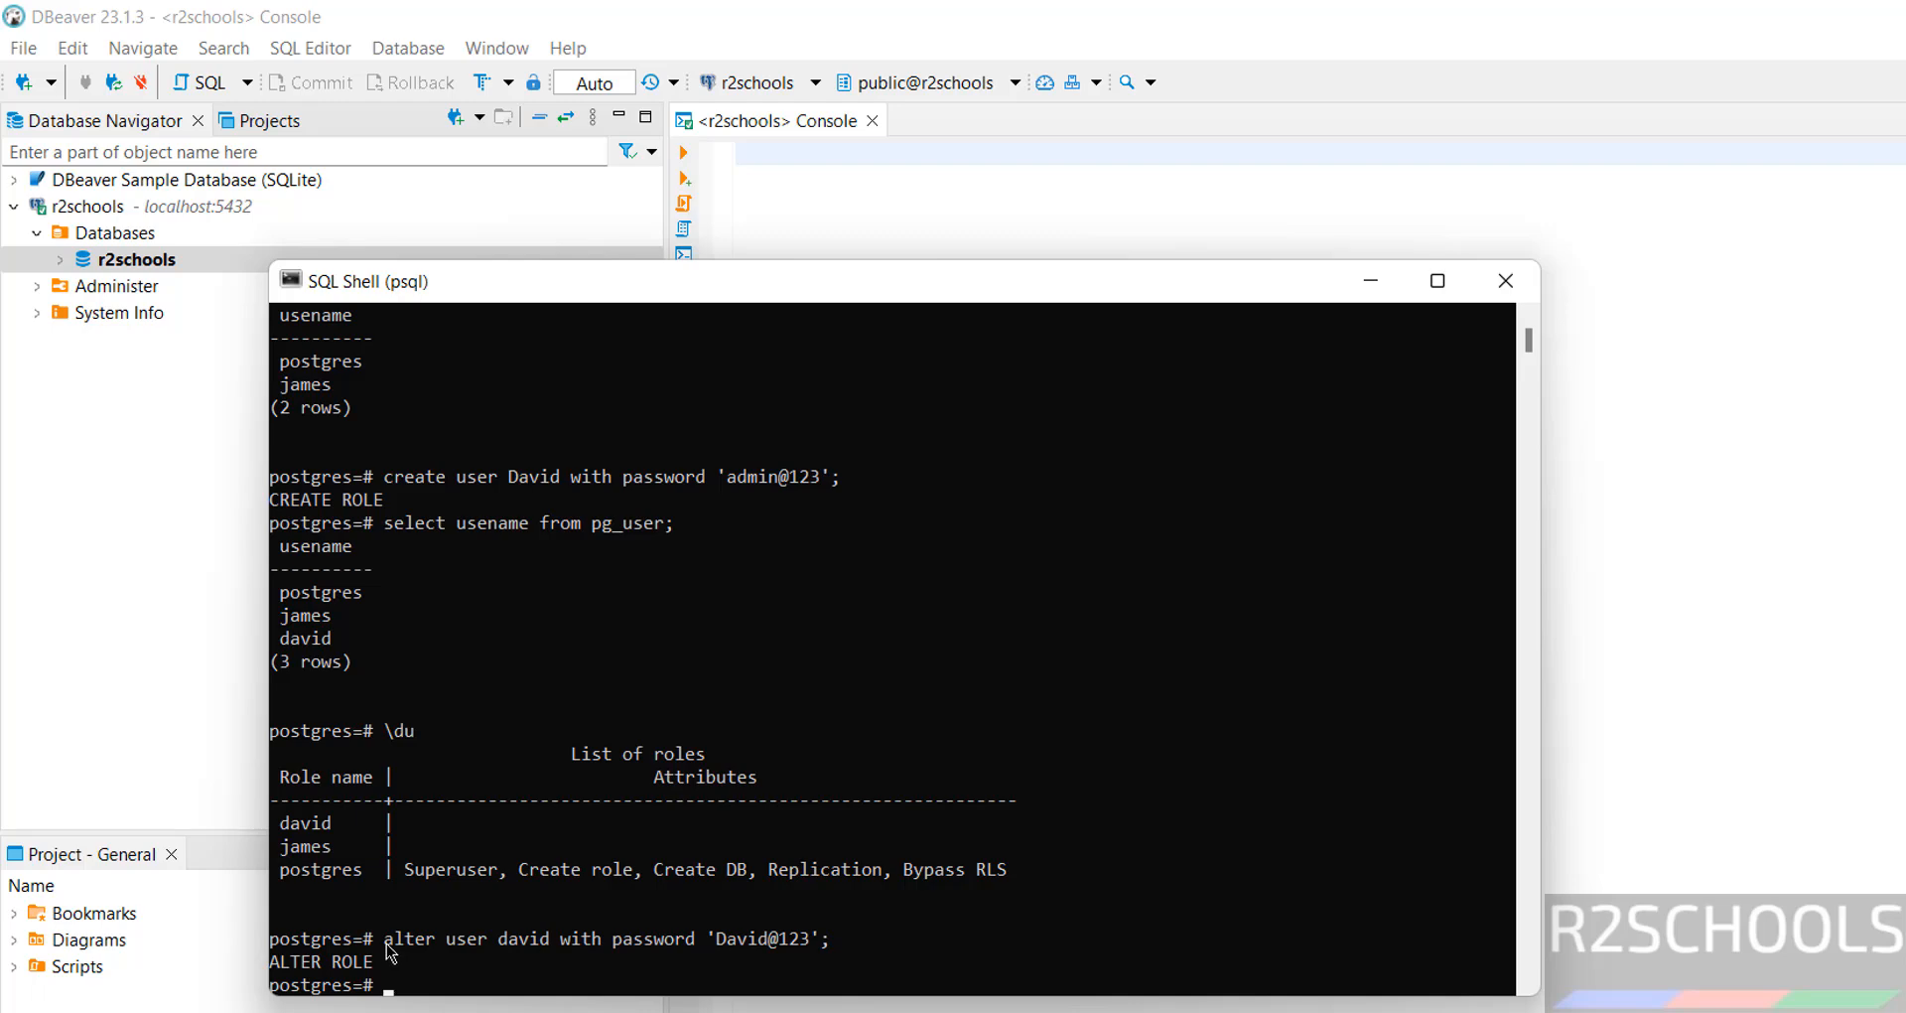
pyautogui.moveTo(384, 941); pyautogui.dragTo(707, 965)
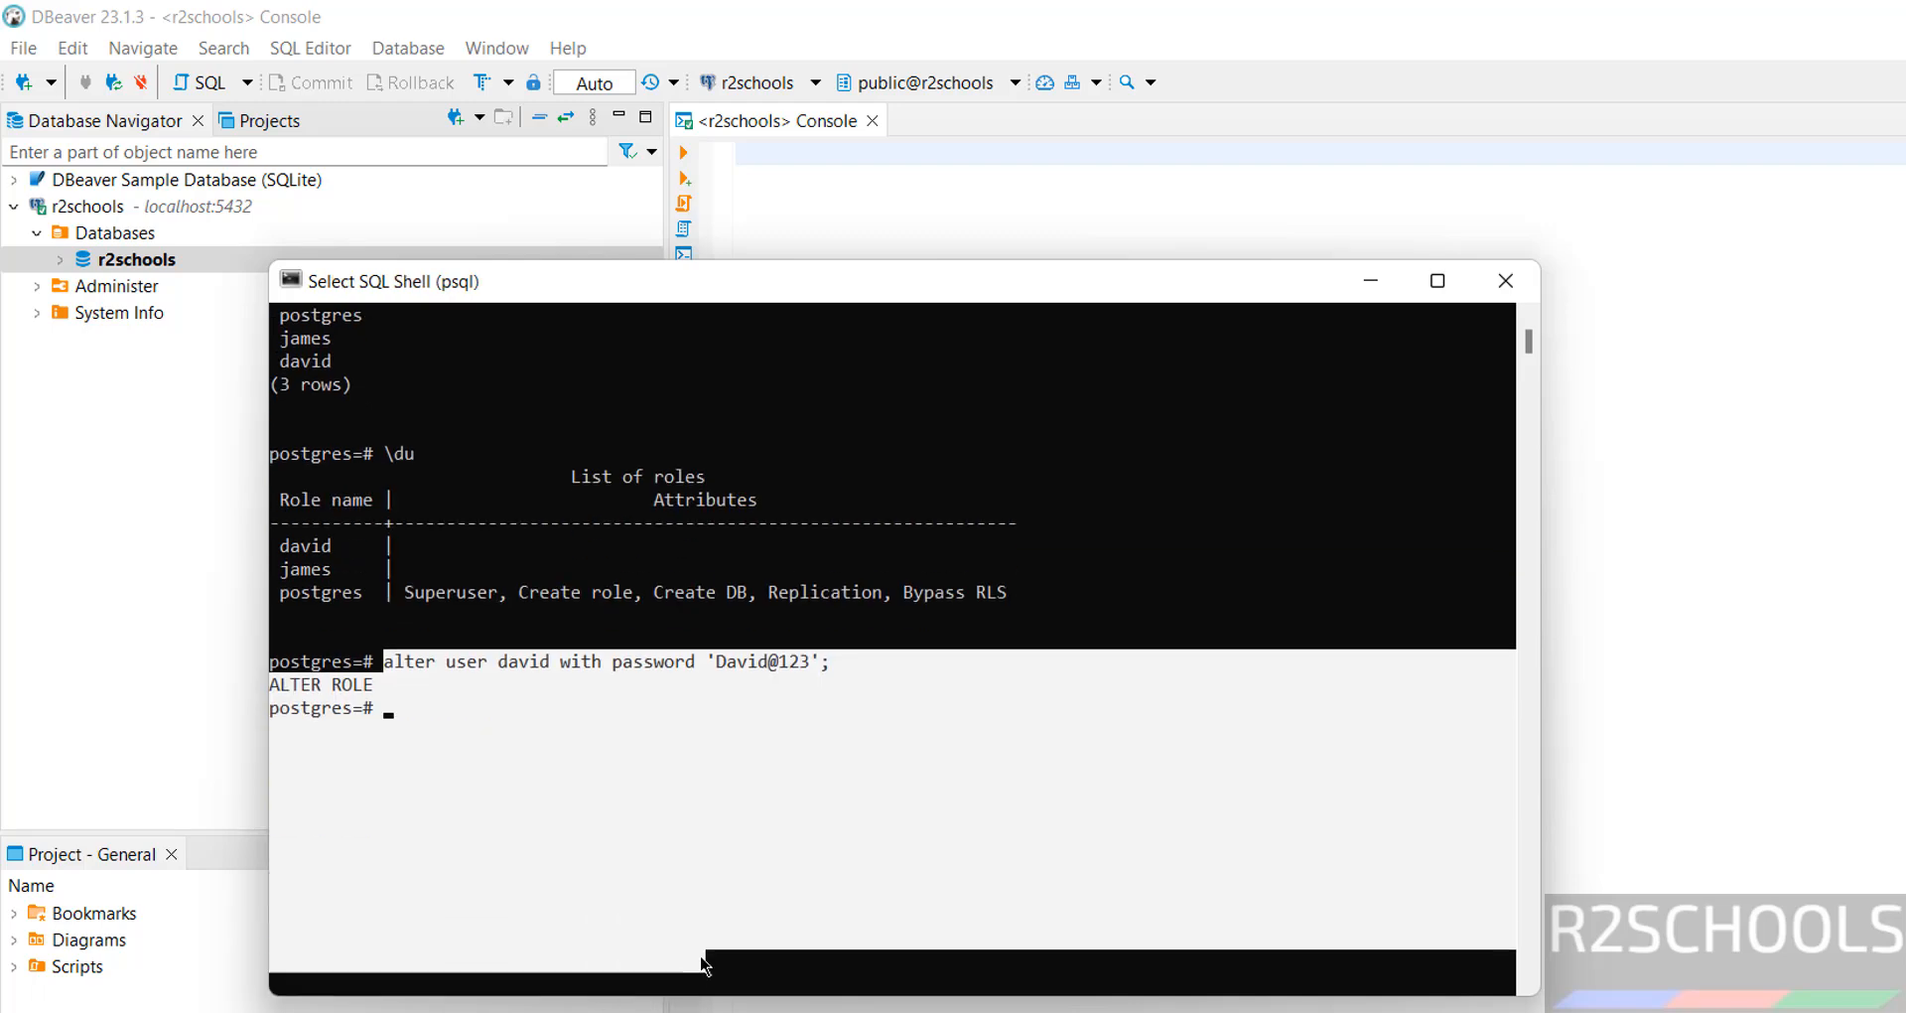
pyautogui.click(1614, 818)
# In pgAdmin 4, connect to server pg17 with the postgres password and expand Login/Group Roles
pyautogui.hotkey('alt', 'Tab')
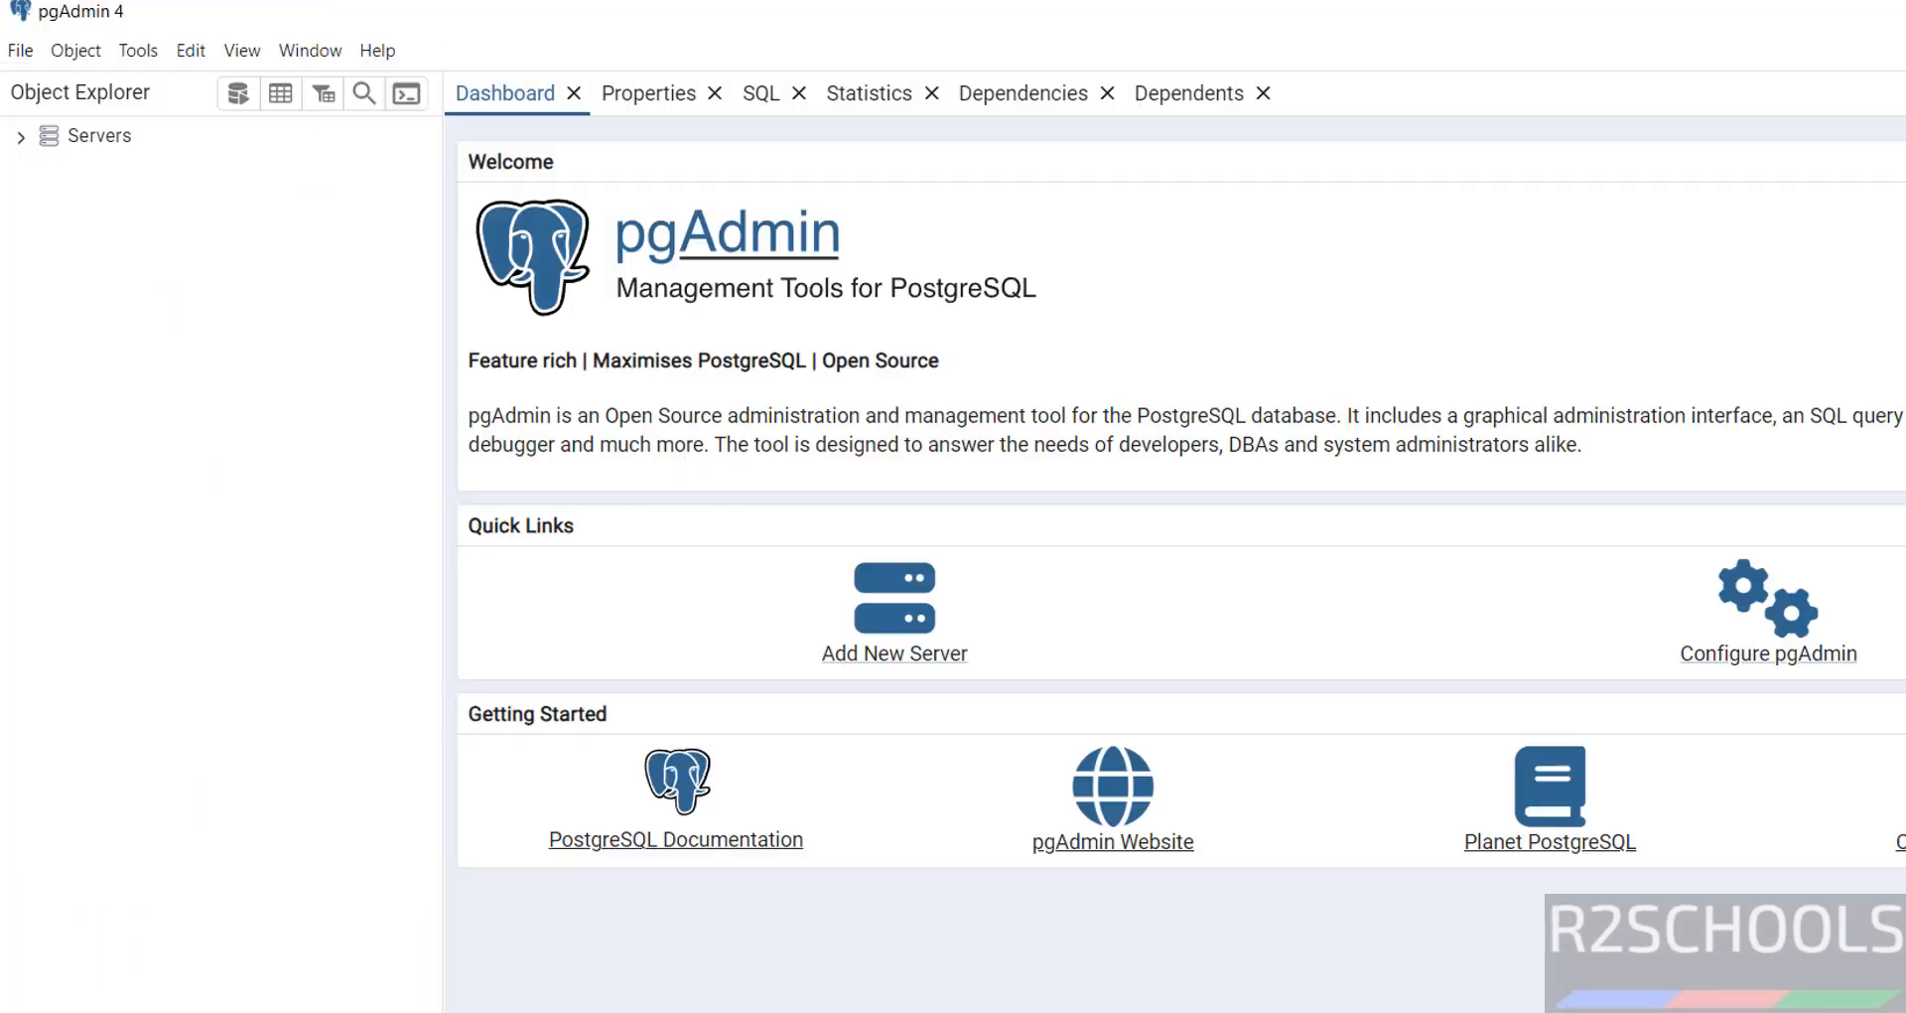
pyautogui.click(59, 134)
pyautogui.click(20, 137)
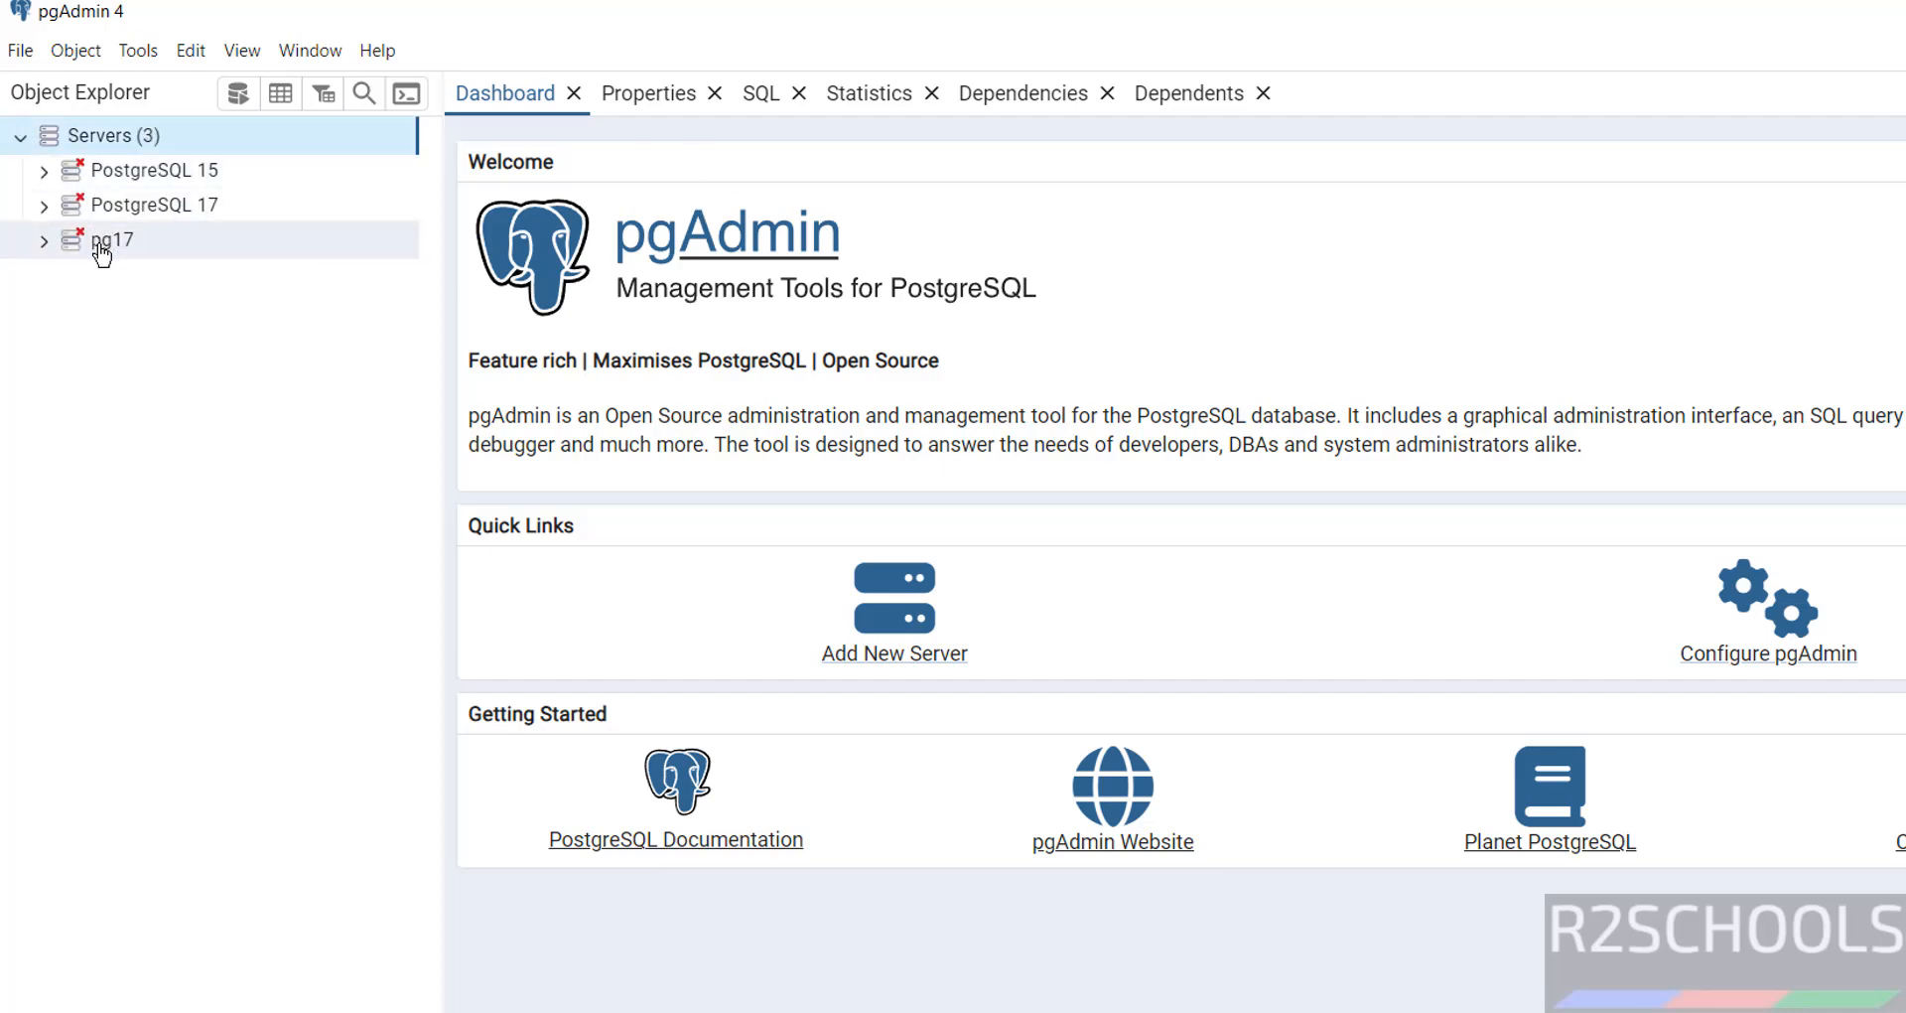
pyautogui.click(104, 242)
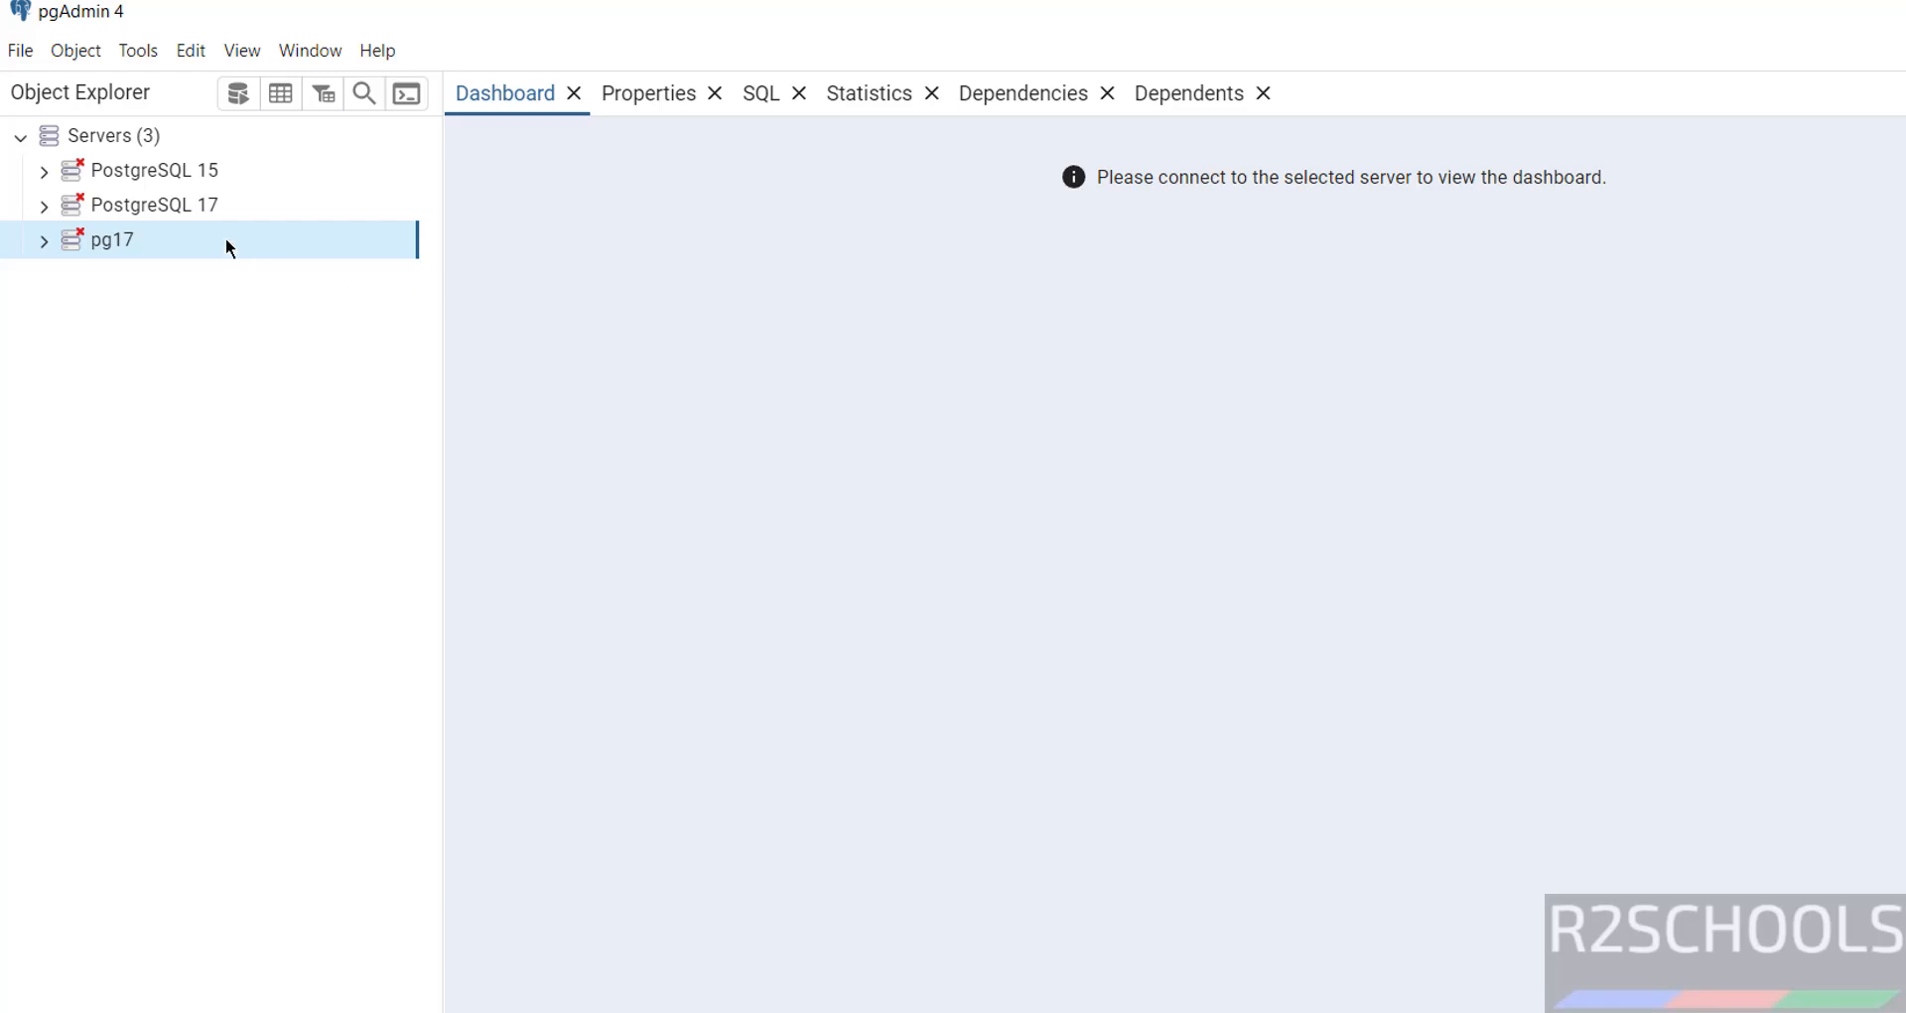
pyautogui.doubleClick(126, 244)
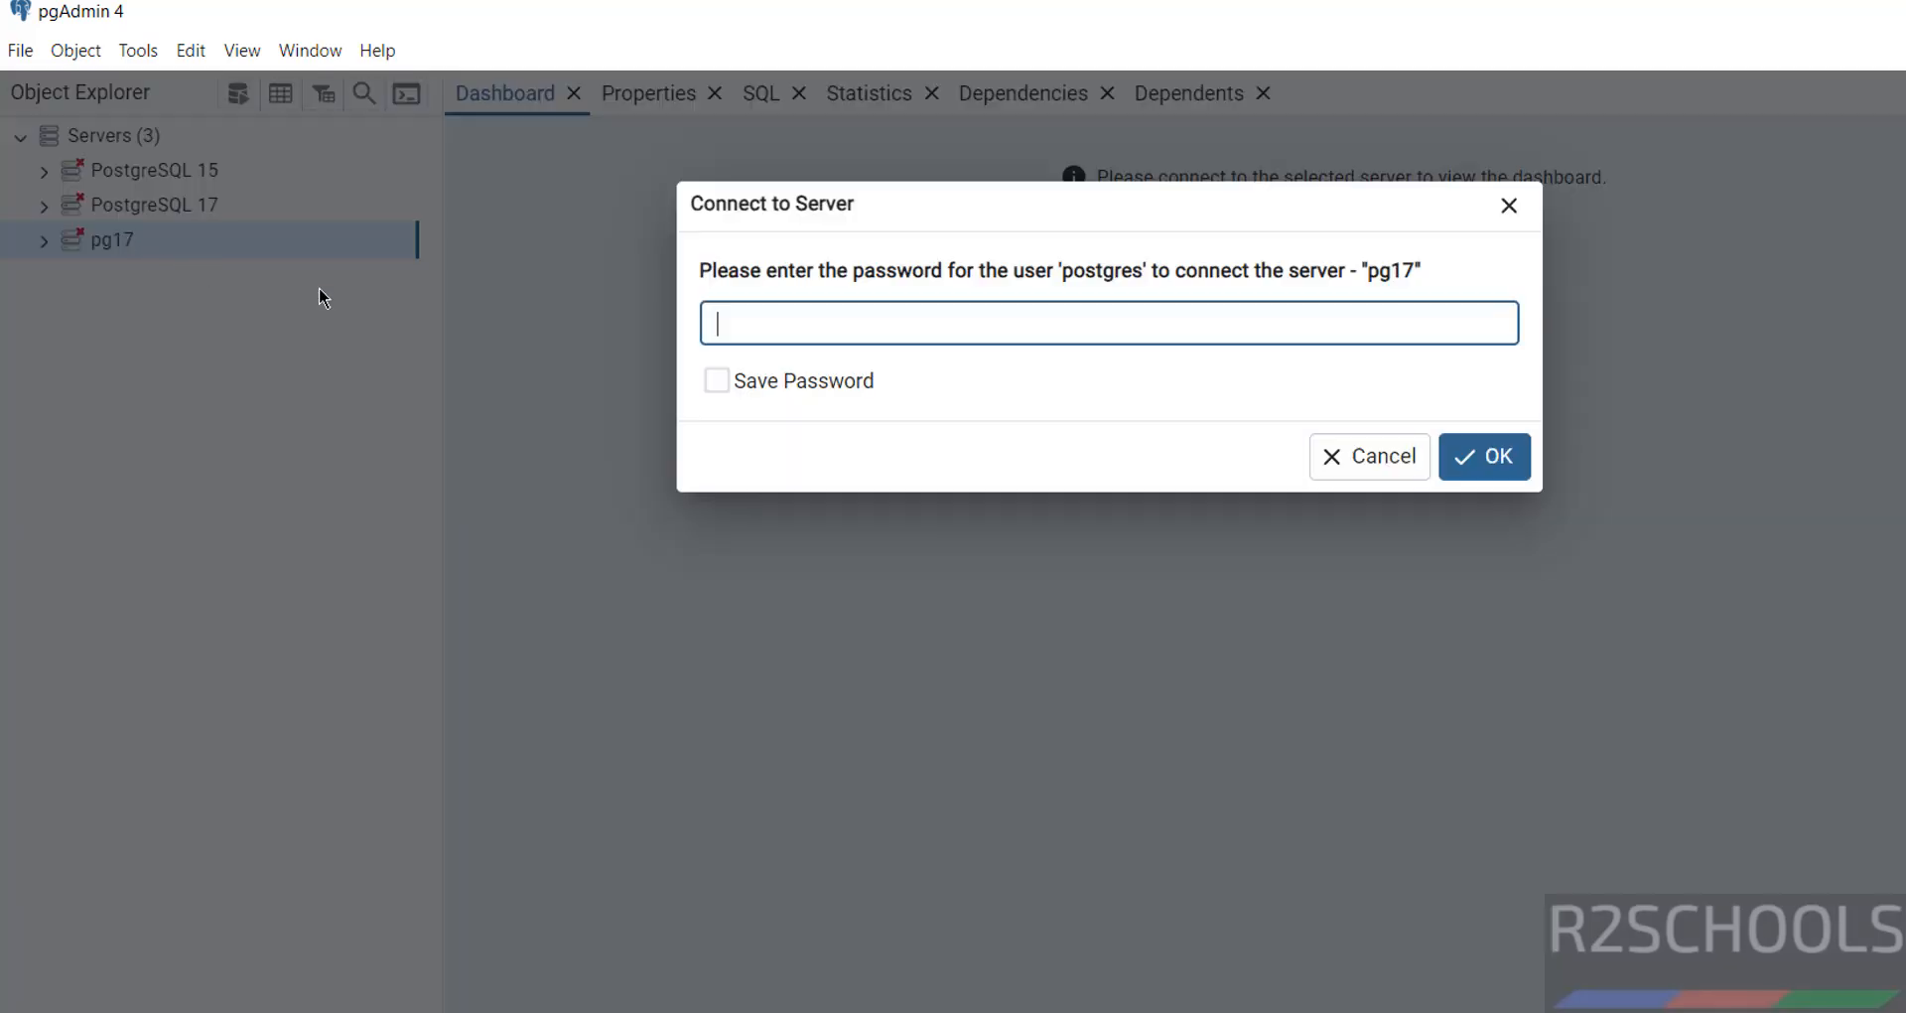
pyautogui.write('••••••••')
pyautogui.press('Return')
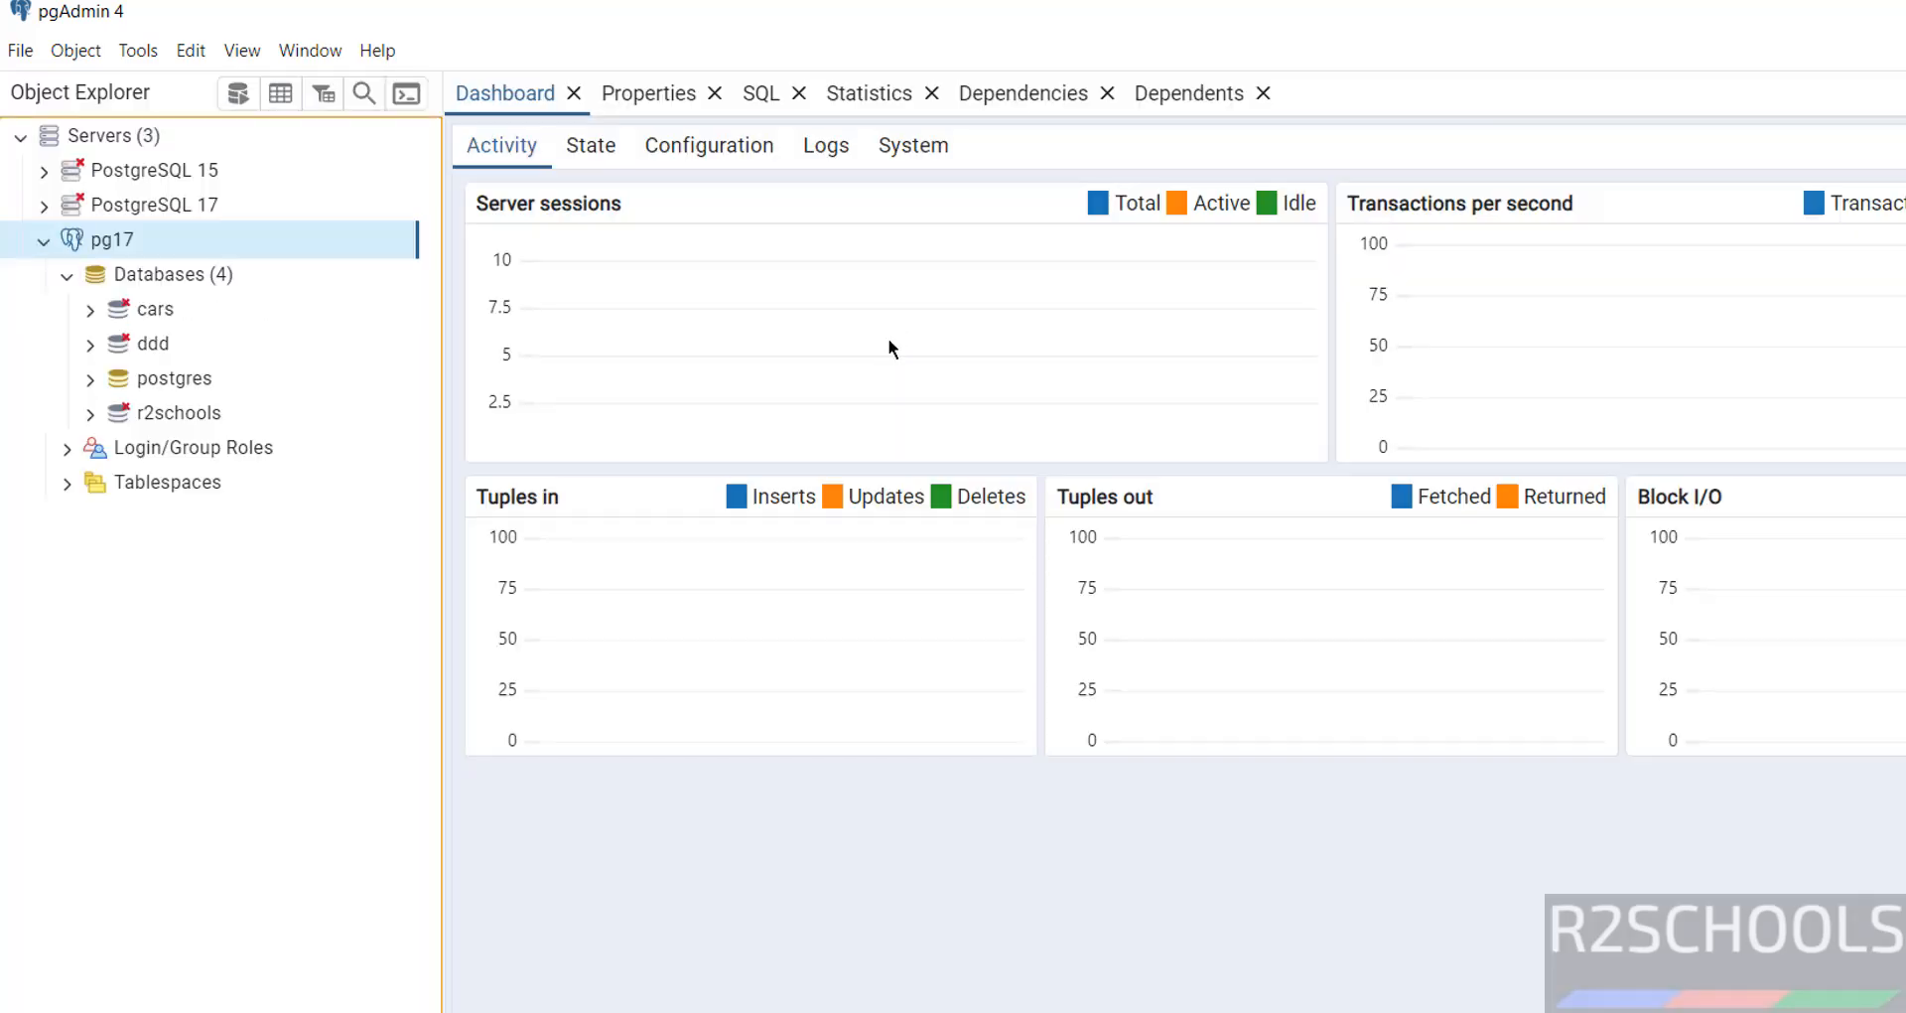
pyautogui.click(68, 447)
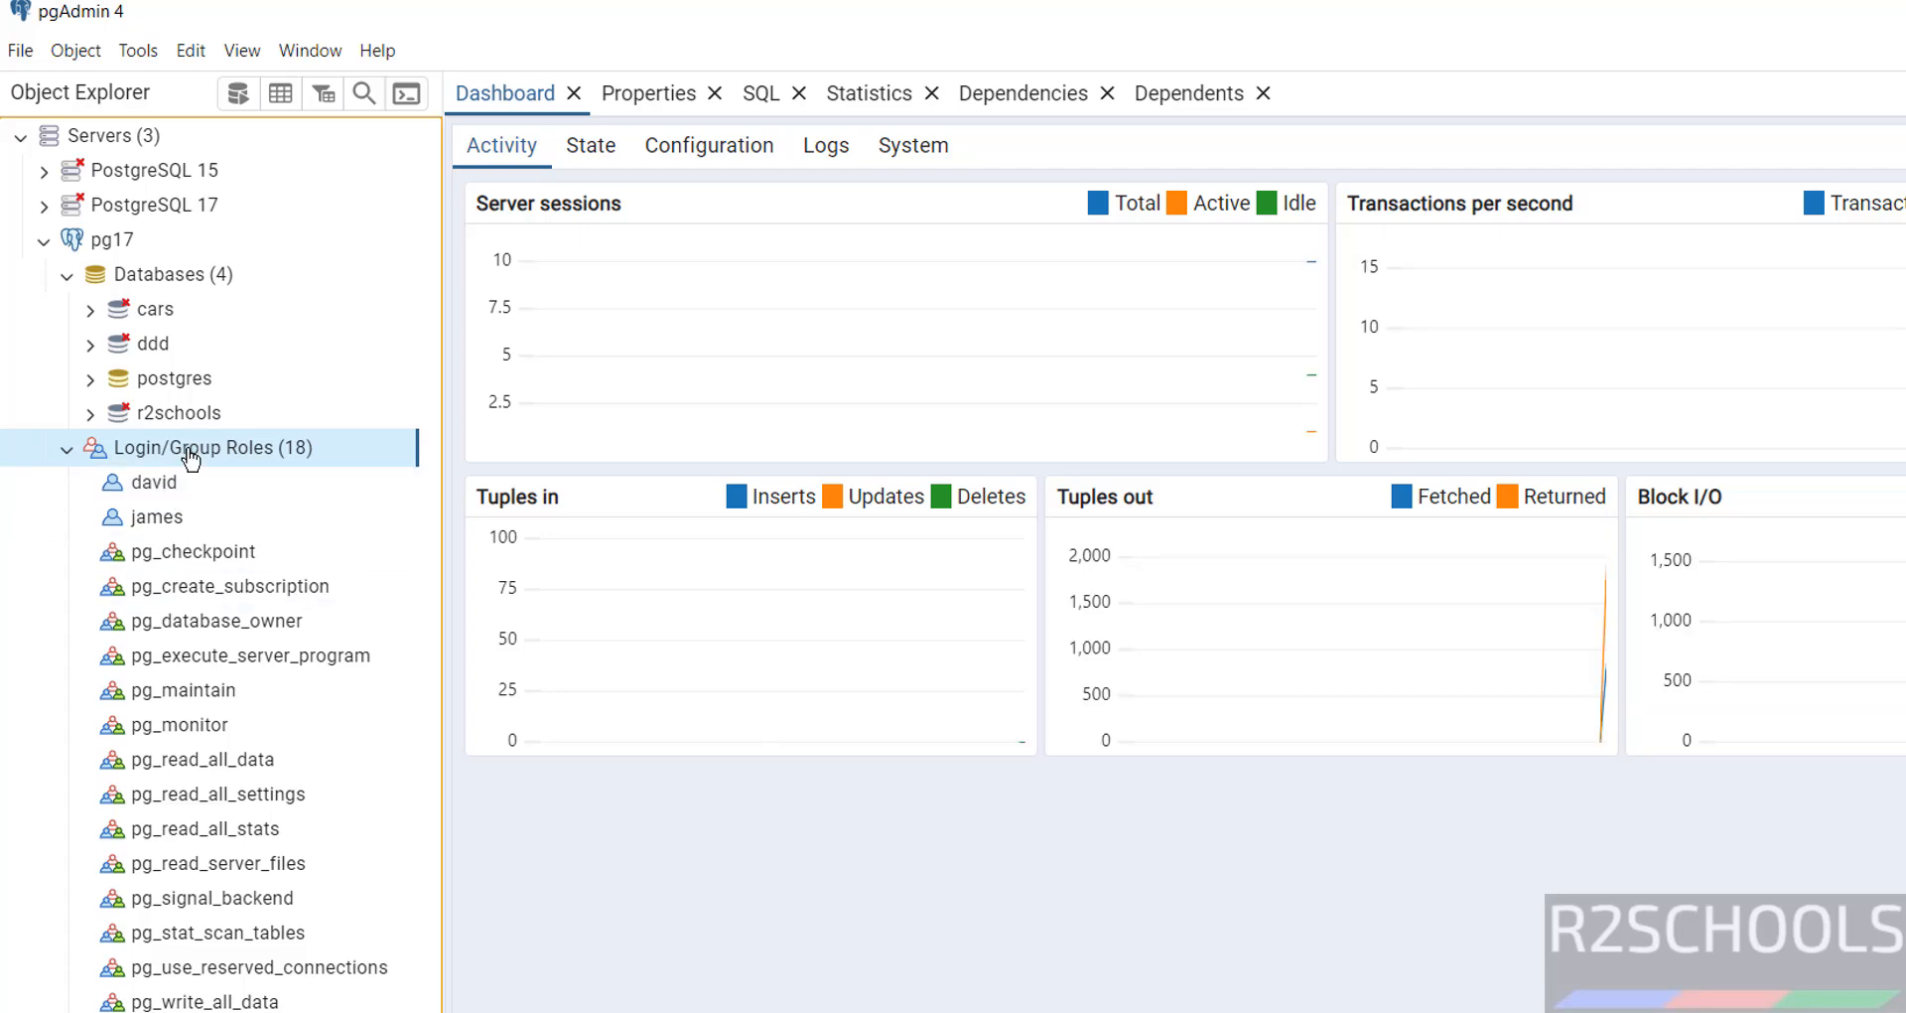
# Start a new Login/Group Role named mike
pyautogui.rightClick(187, 449)
pyautogui.moveTo(220, 473)
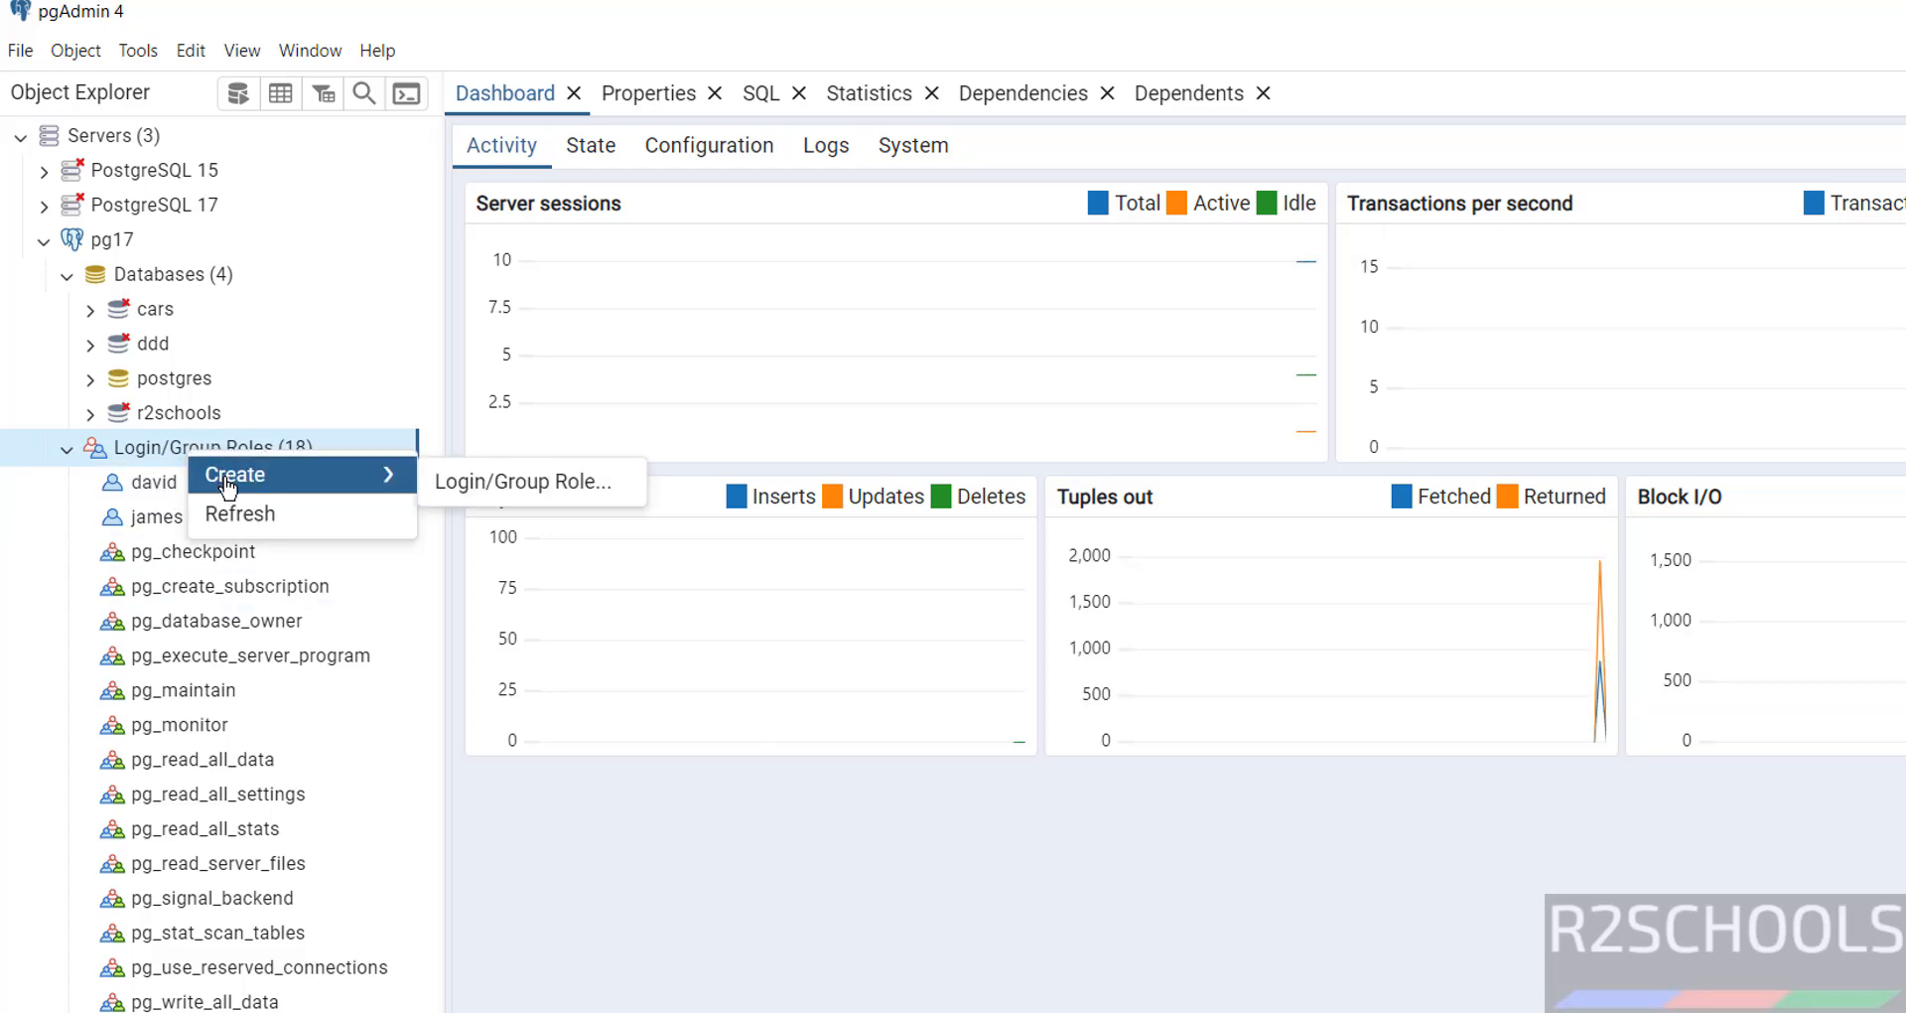
pyautogui.click(454, 479)
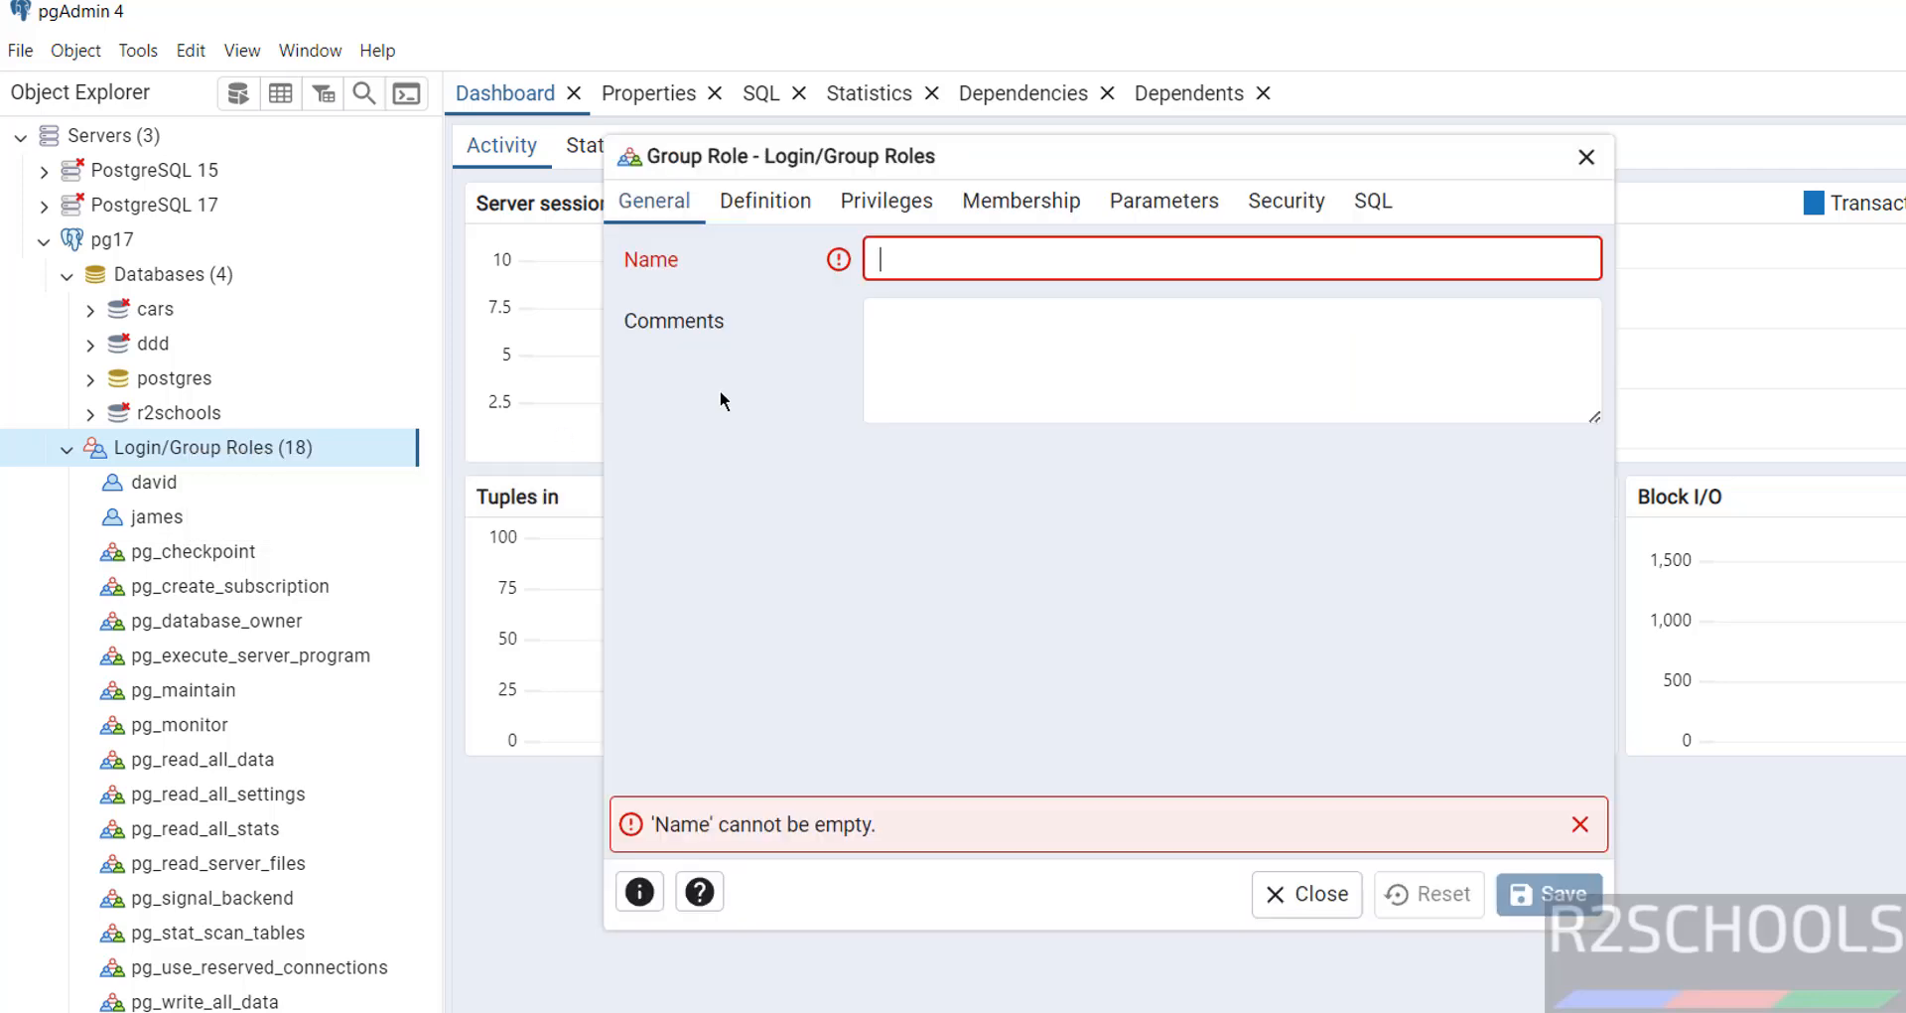
pyautogui.write('Mi')
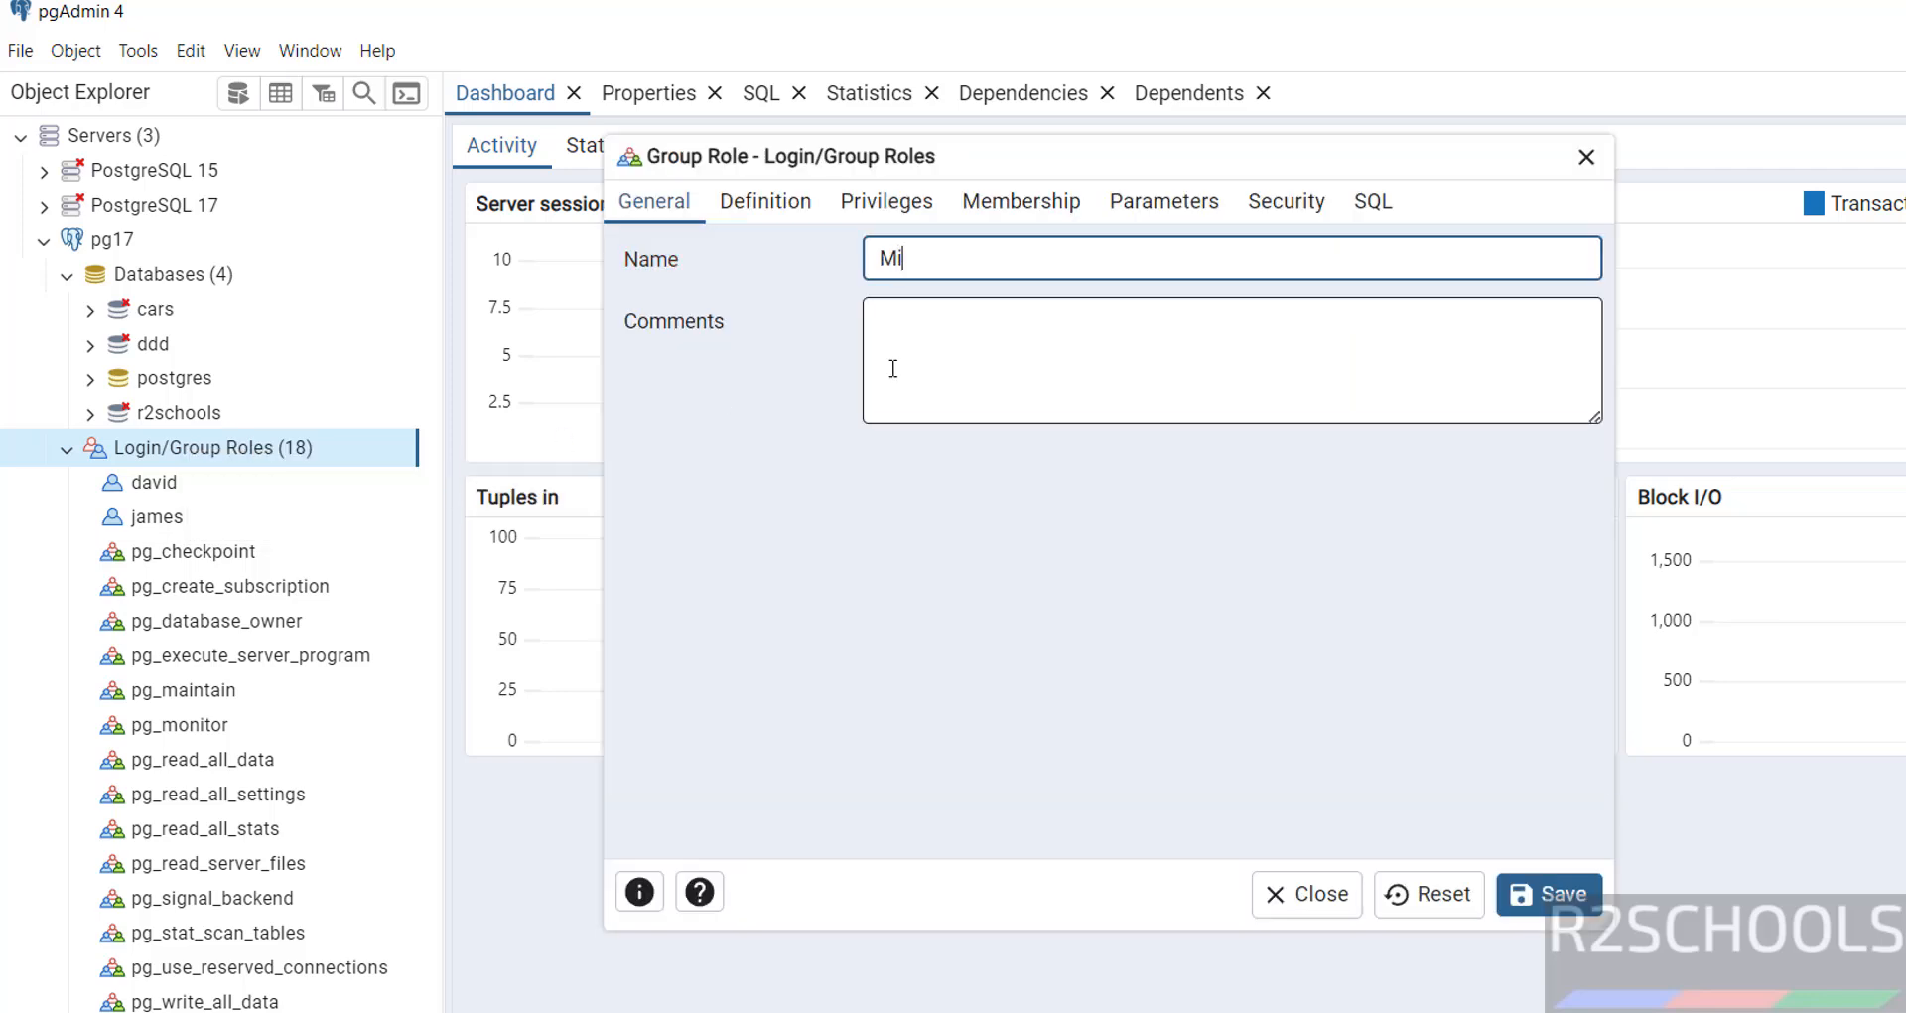
pyautogui.press('BackSpace')
pyautogui.press('BackSpace')
pyautogui.write('mike')
# Give mike a password, review the generated CREATE ROLE SQL, and save the role
pyautogui.click(771, 205)
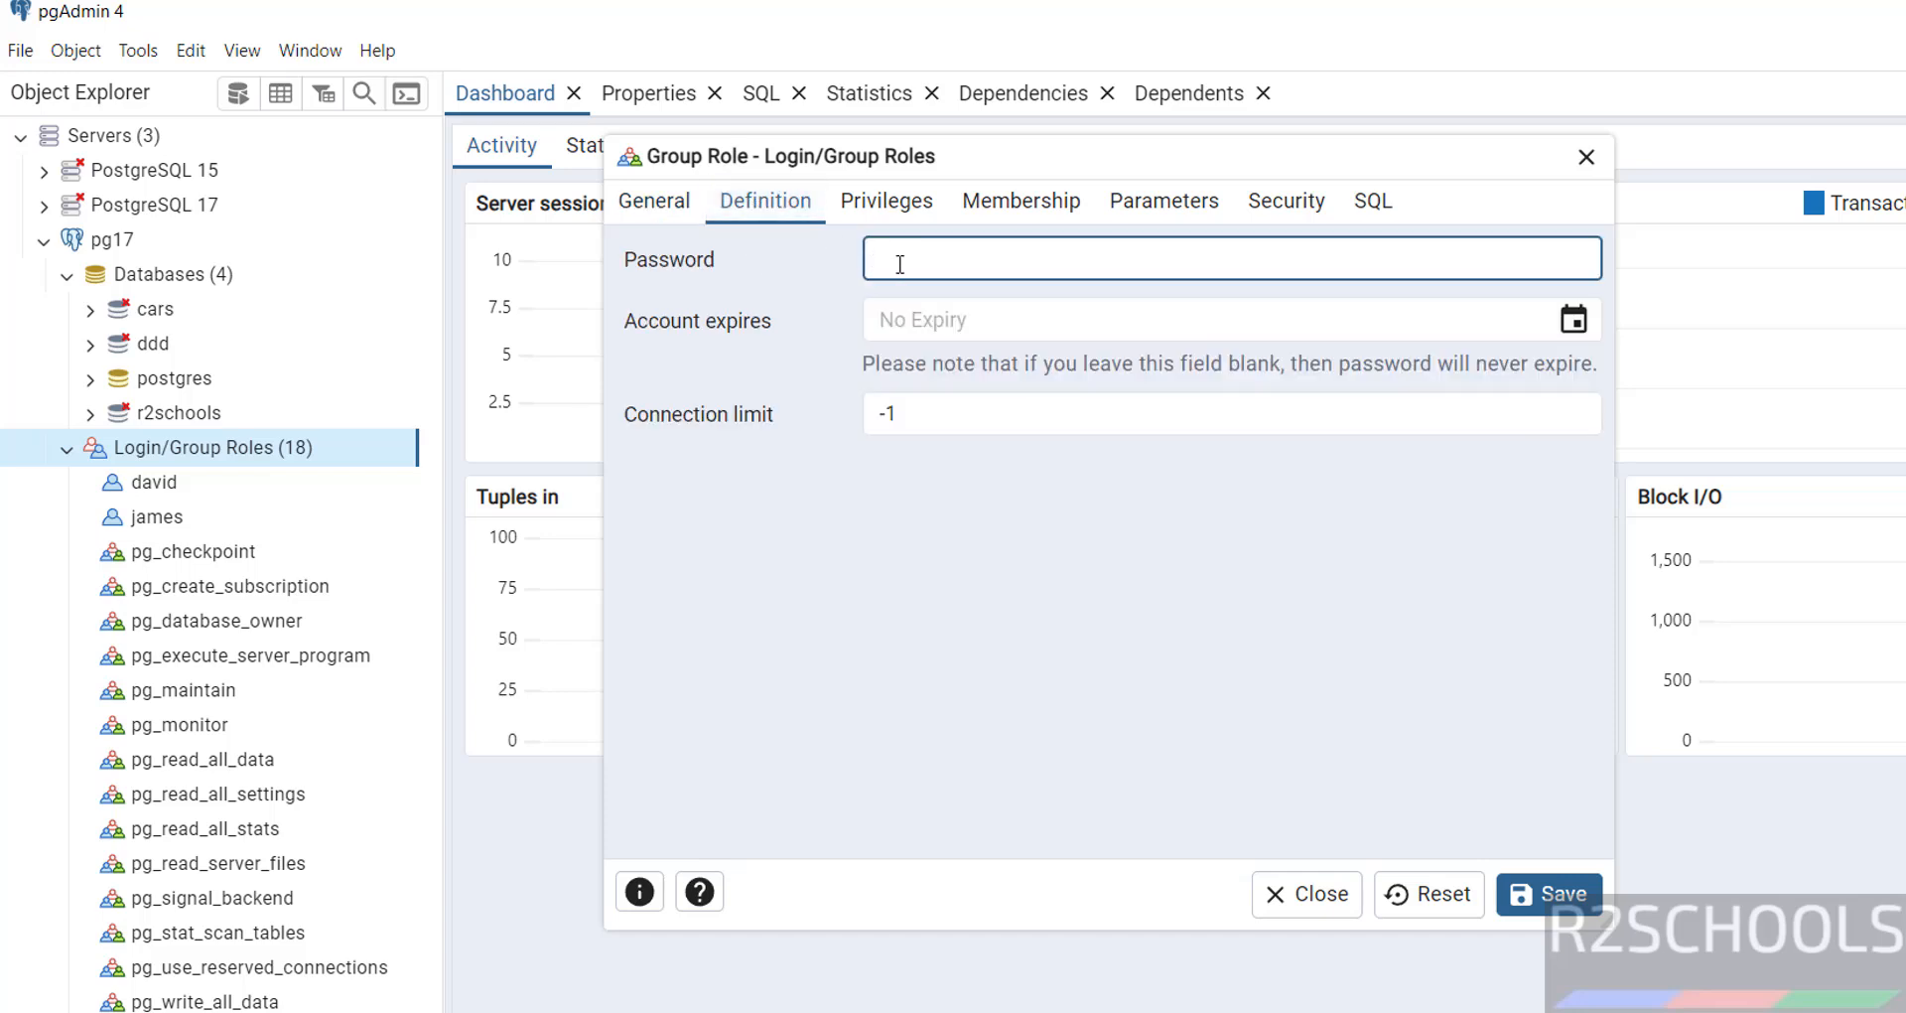
pyautogui.write('12345')
pyautogui.click(1376, 208)
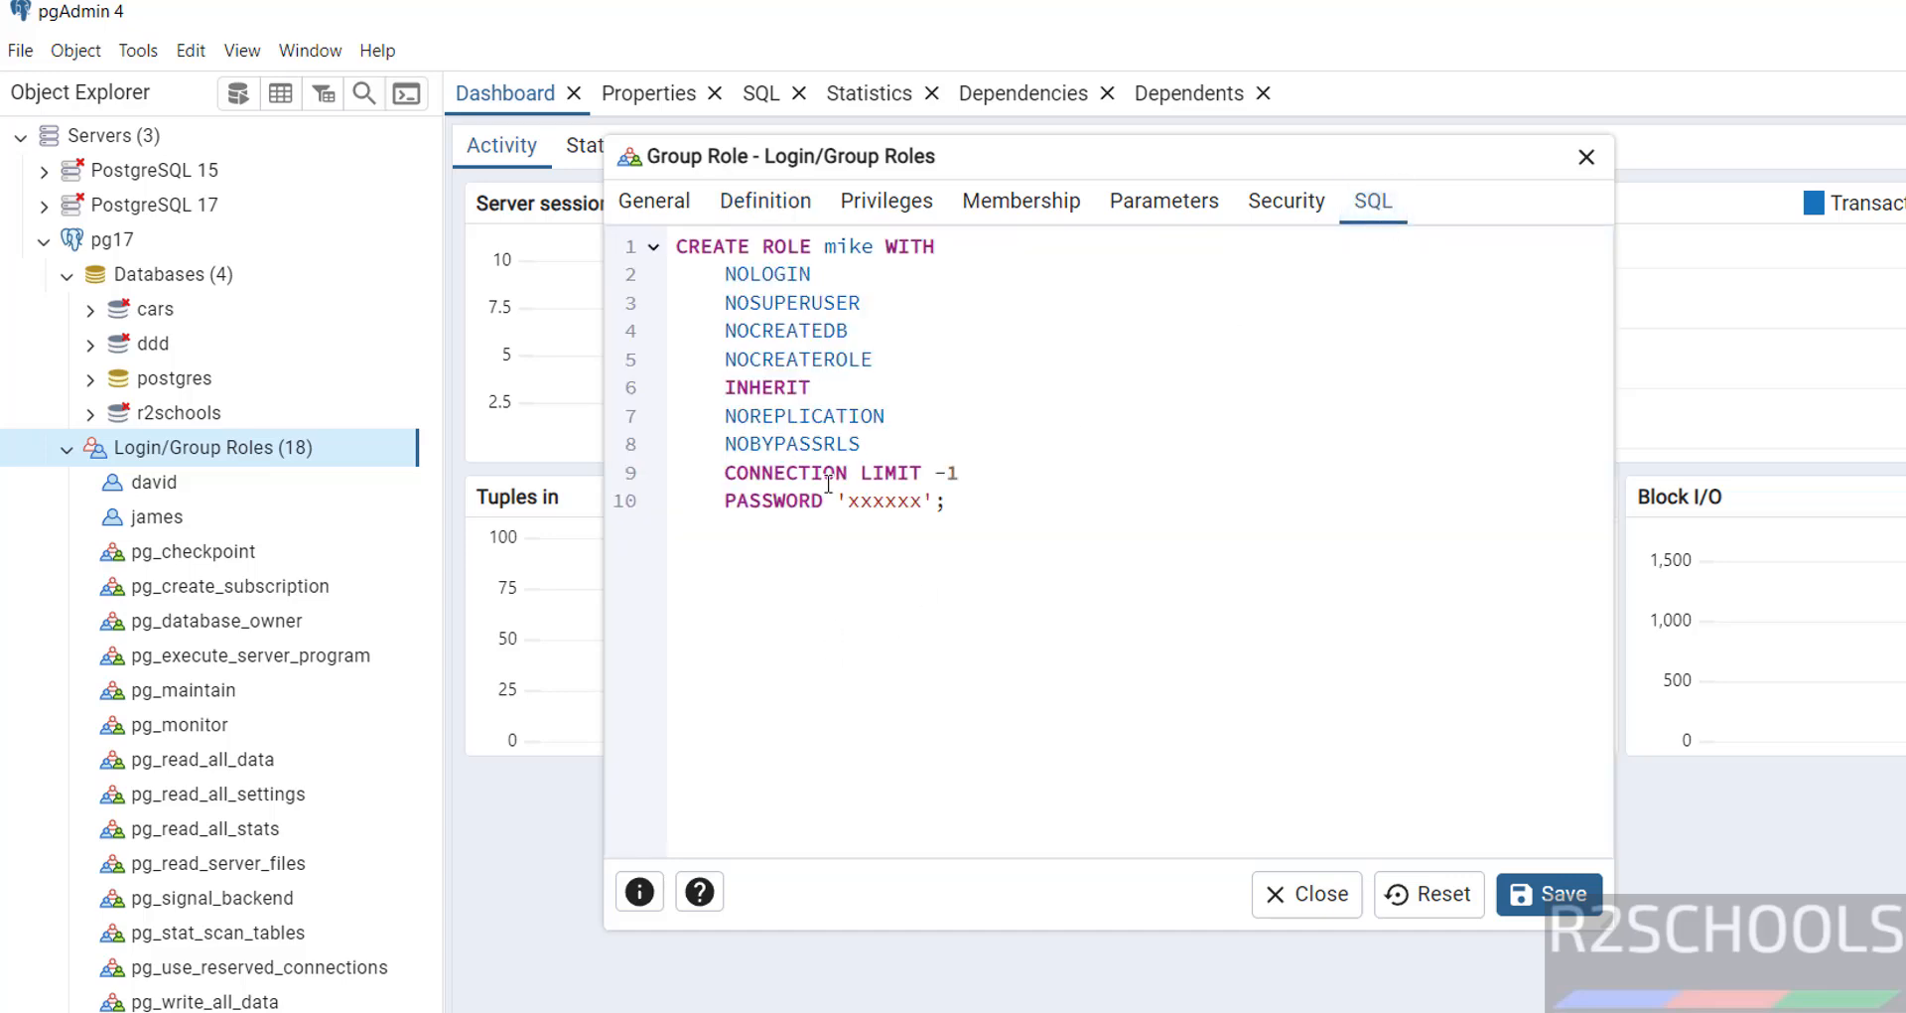
pyautogui.click(669, 206)
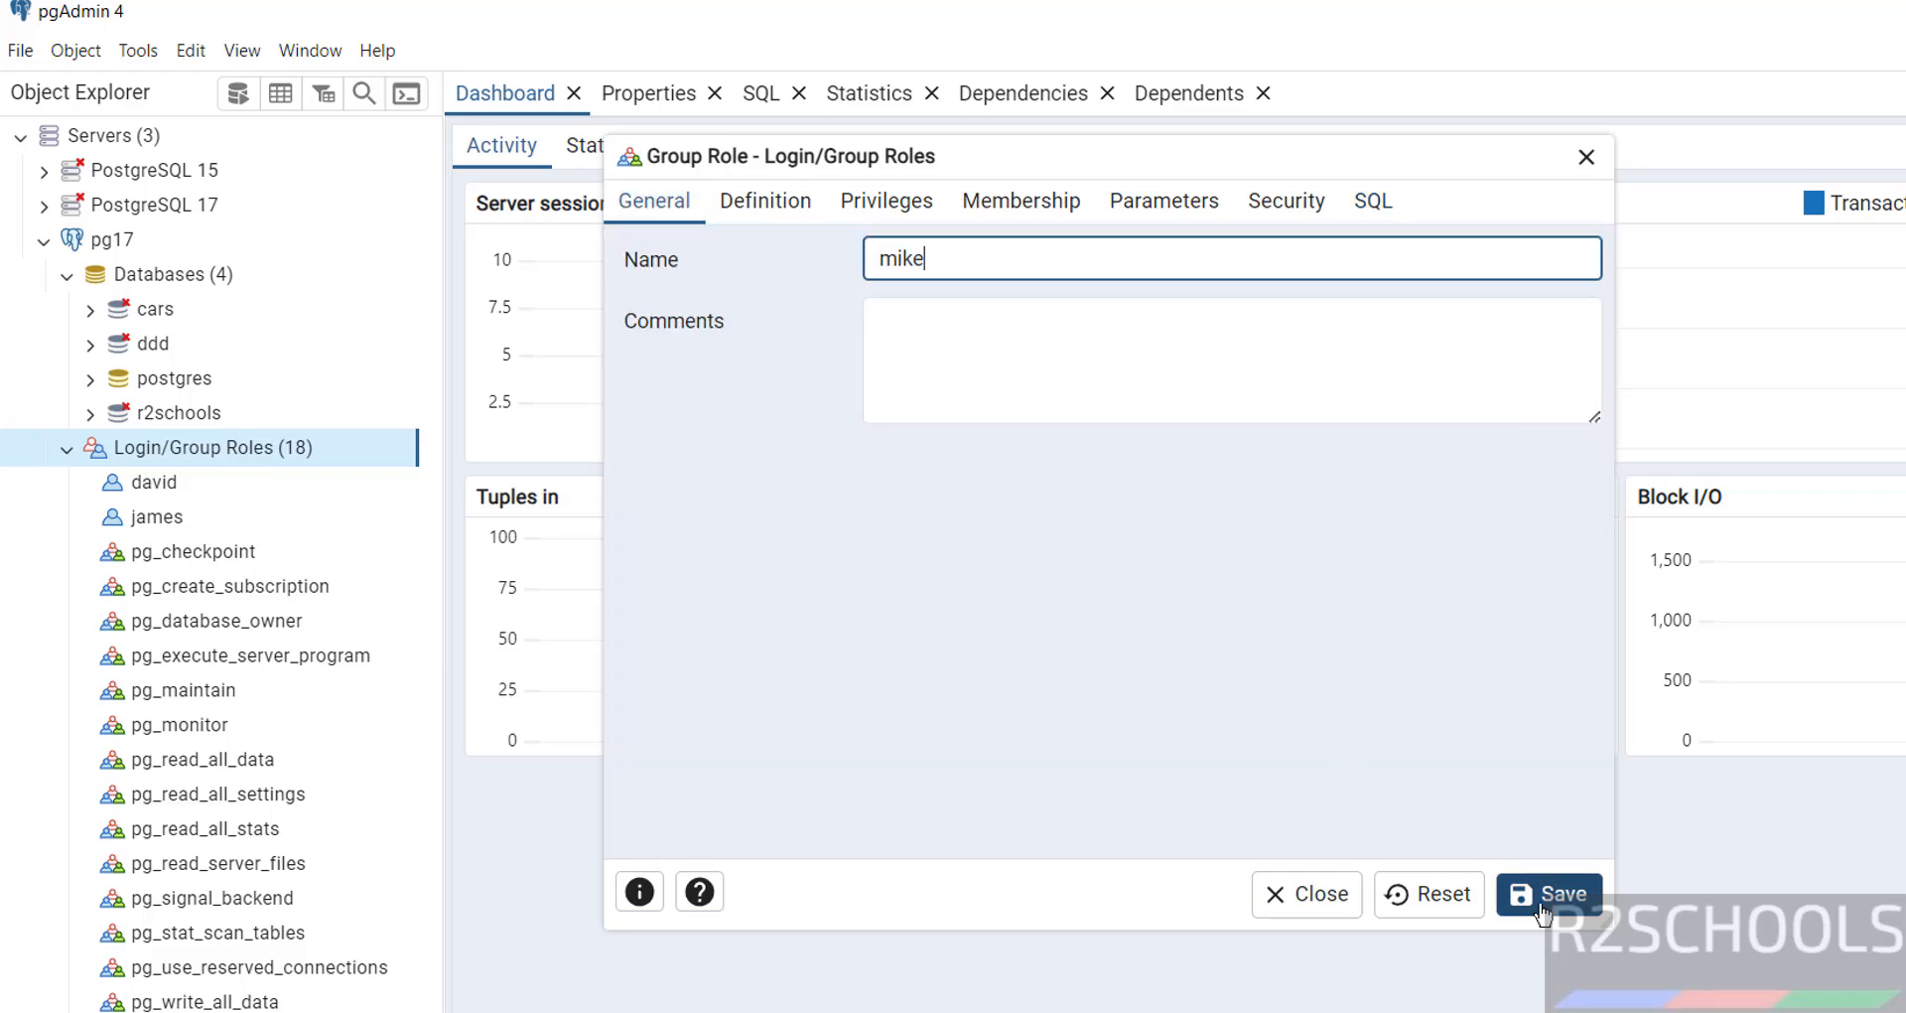
pyautogui.click(1549, 893)
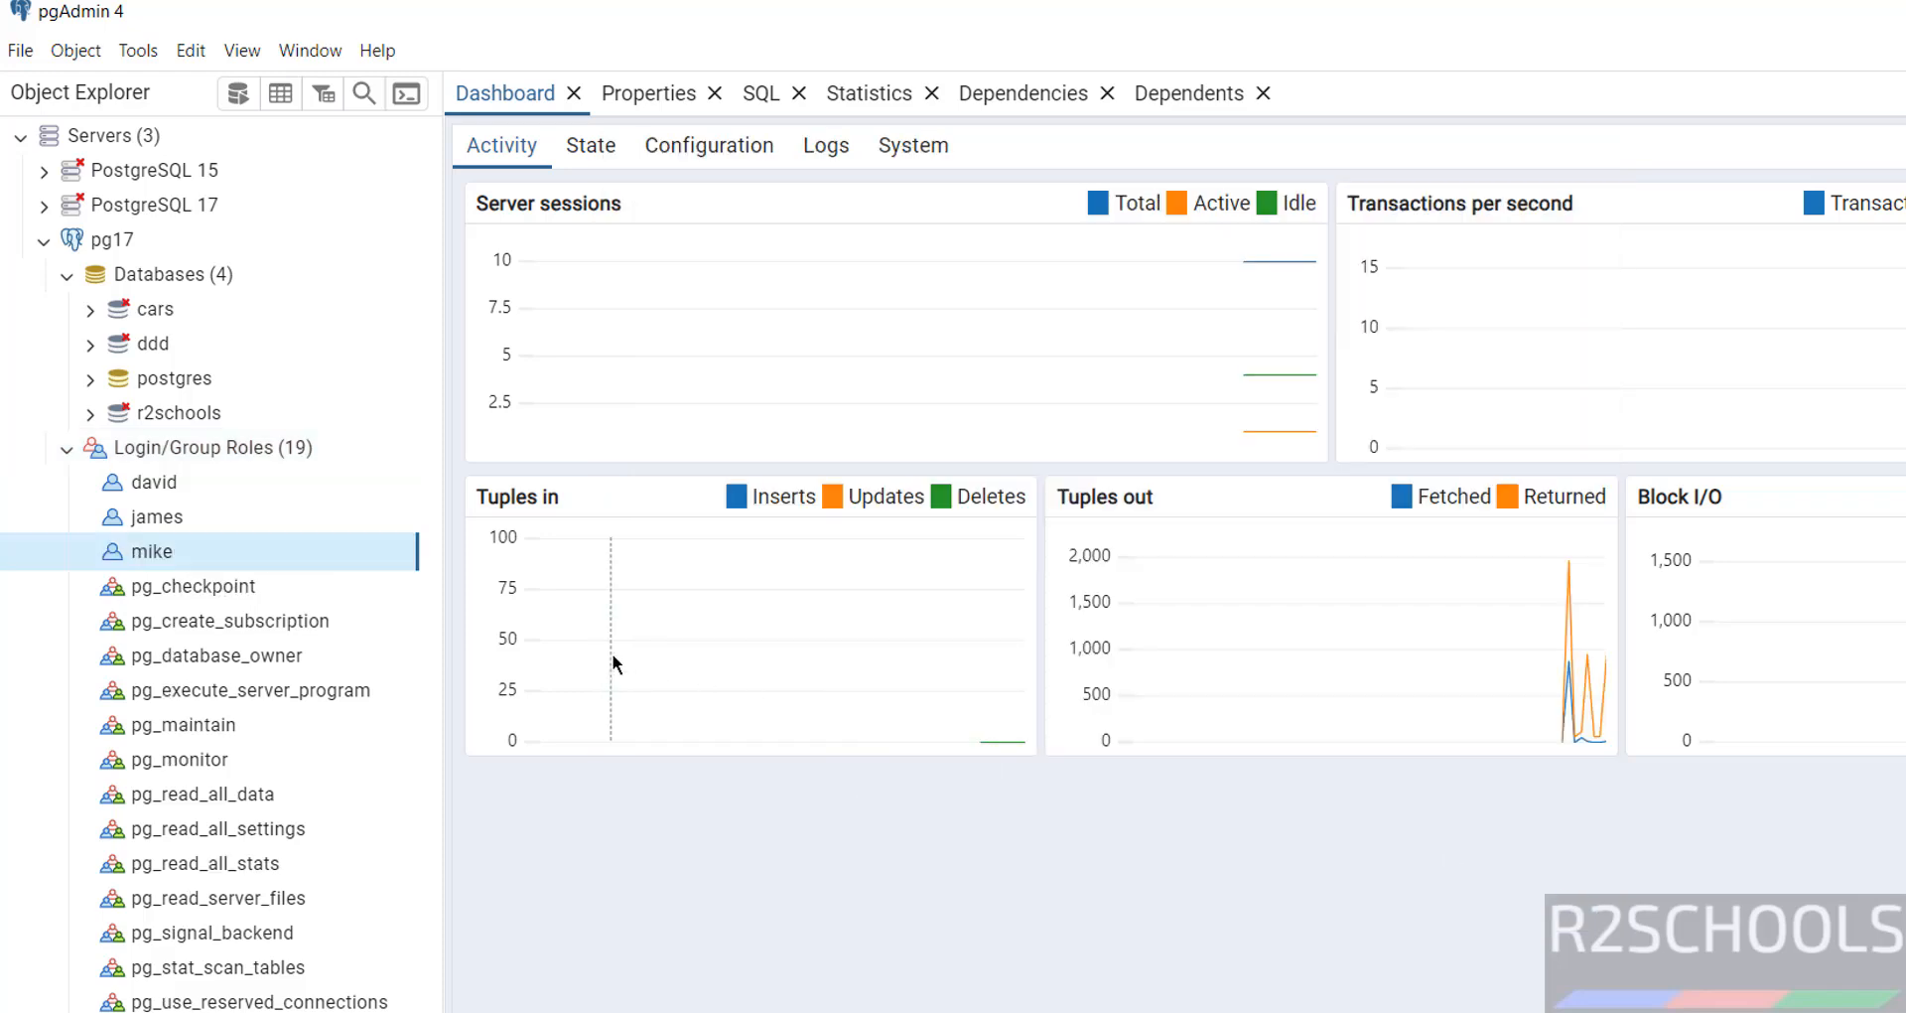
pyautogui.hotkey('alt', 'Tab')
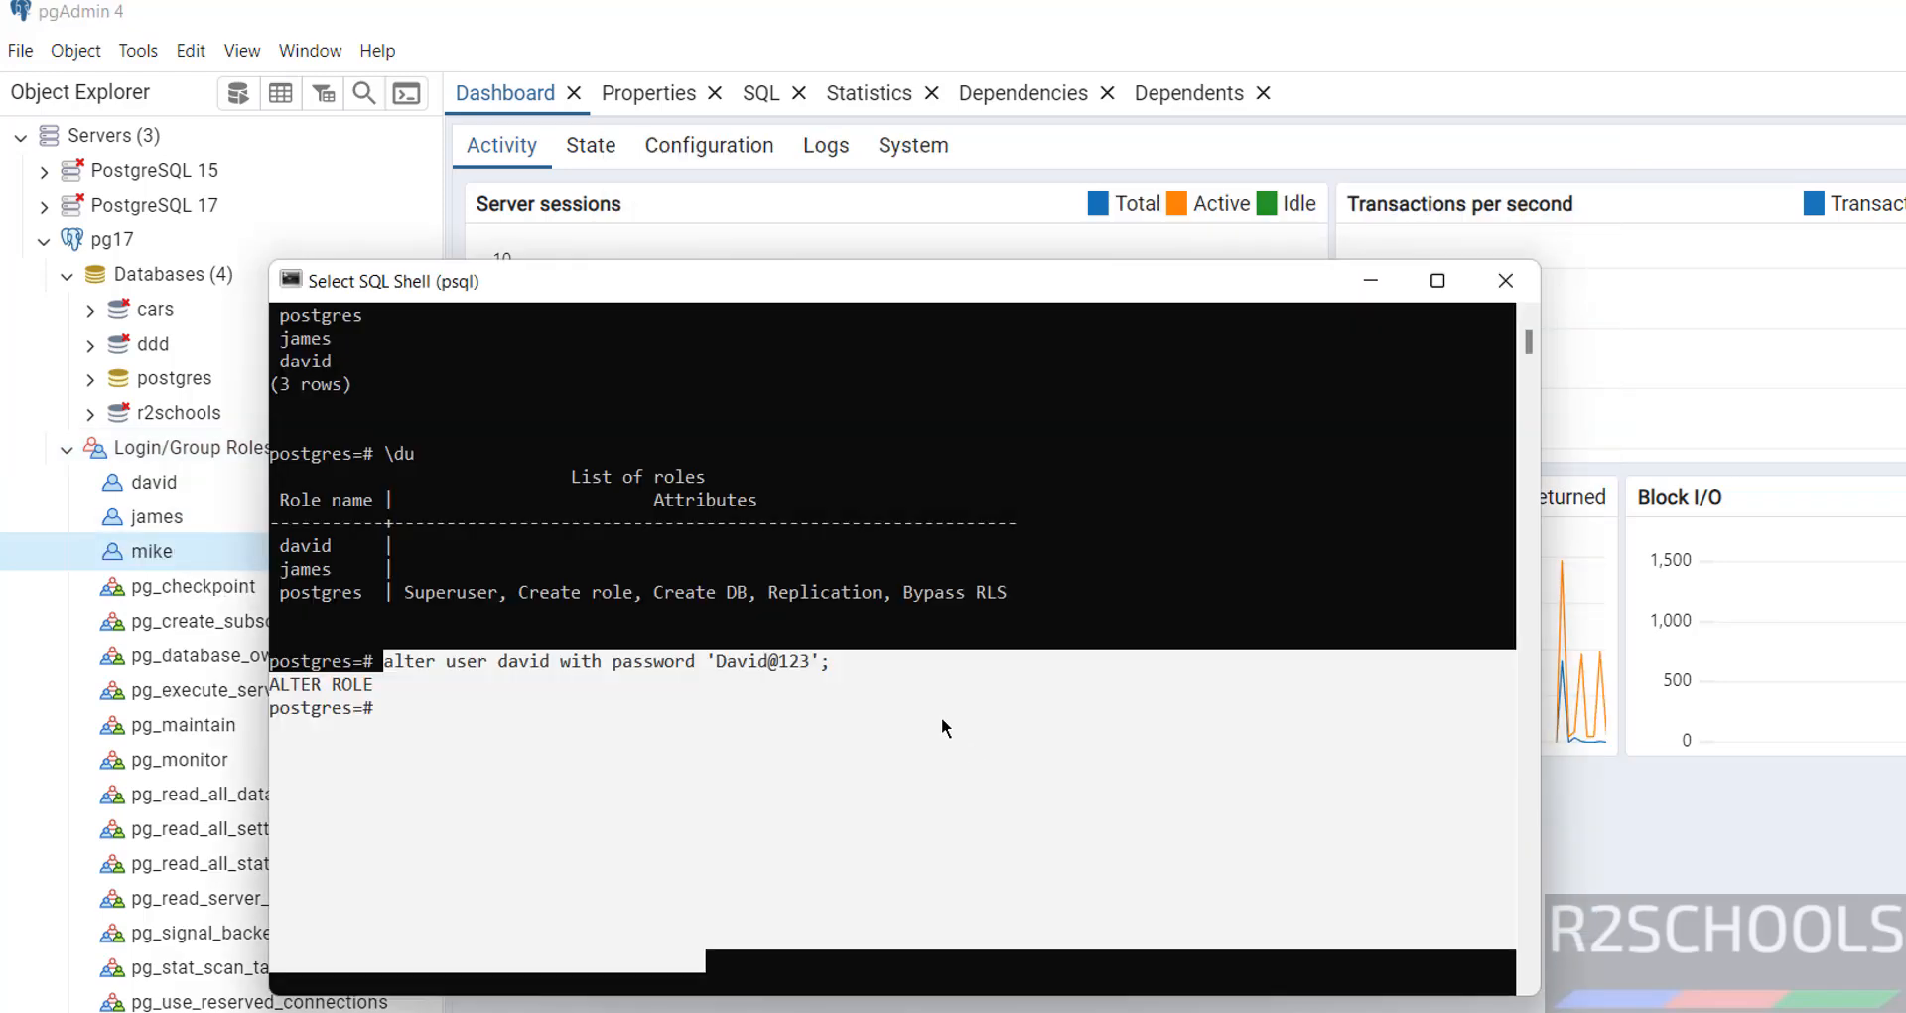
pyautogui.press('Escape')
pyautogui.press('Up')
pyautogui.press('Up')
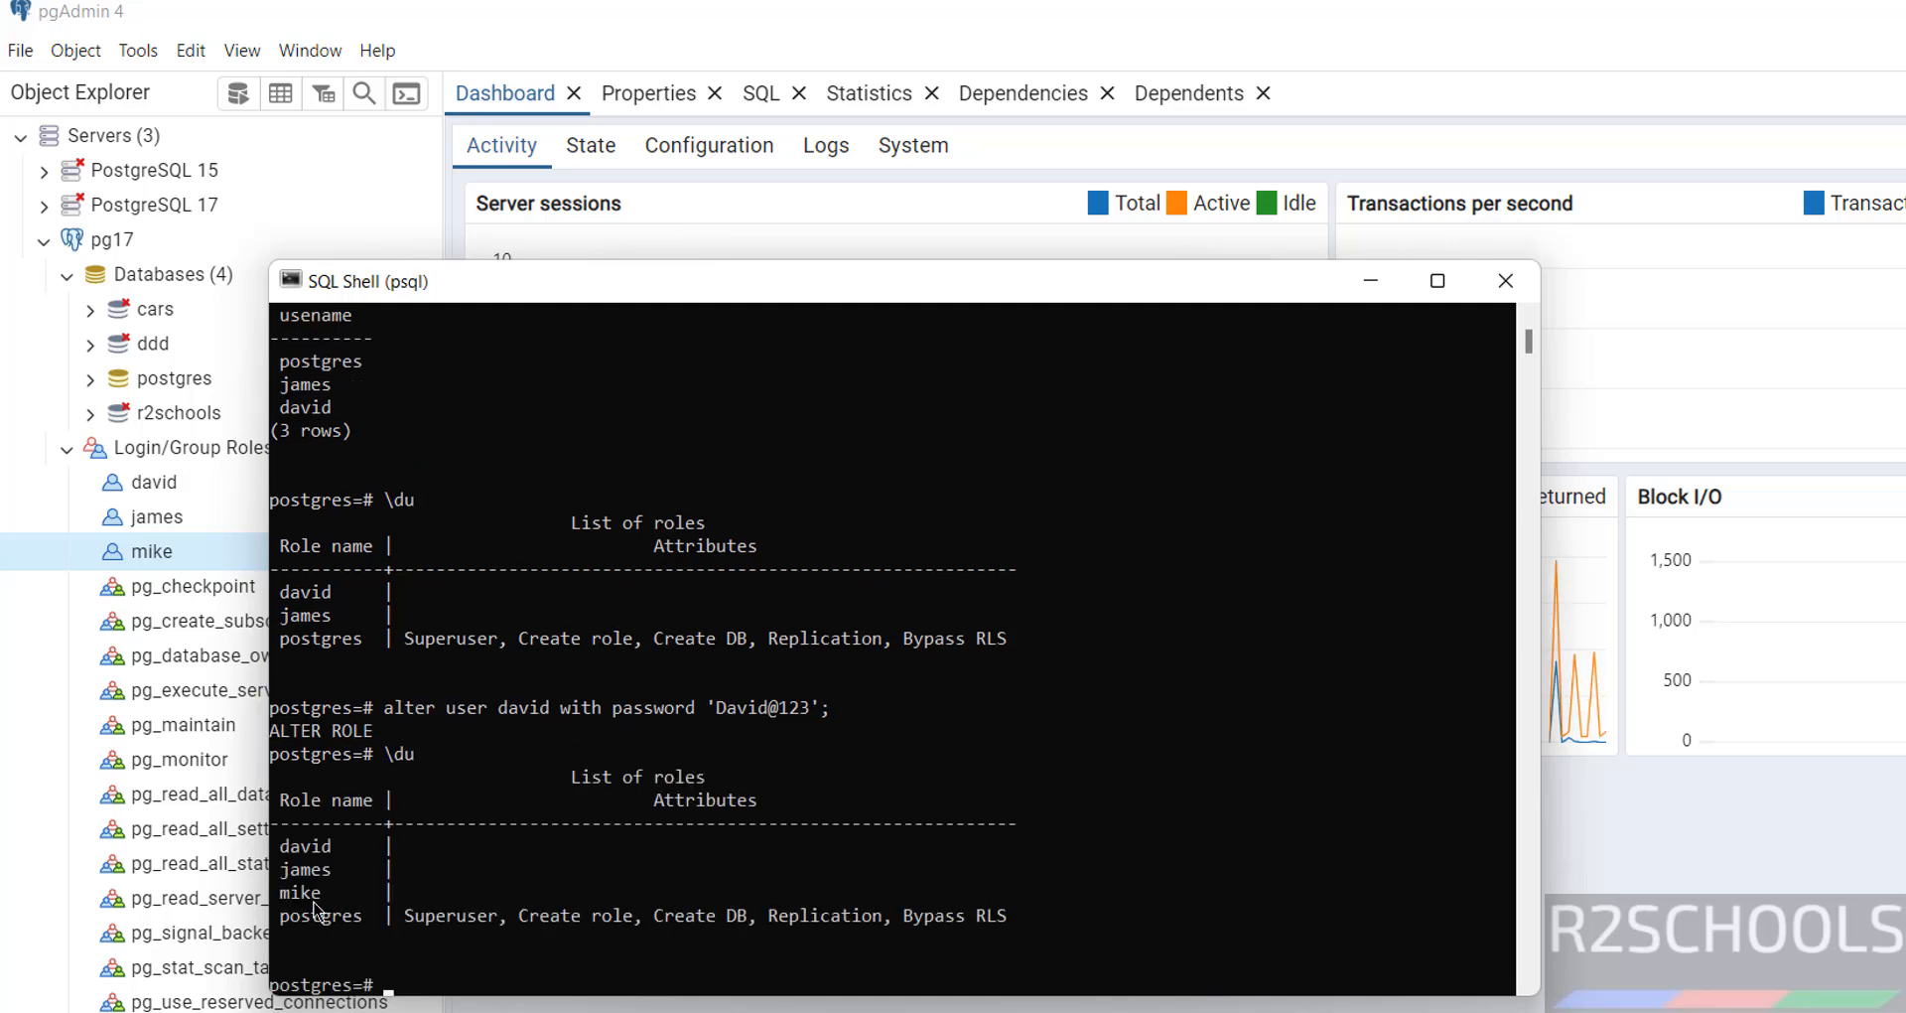
pyautogui.hotkey('alt', 'Tab')
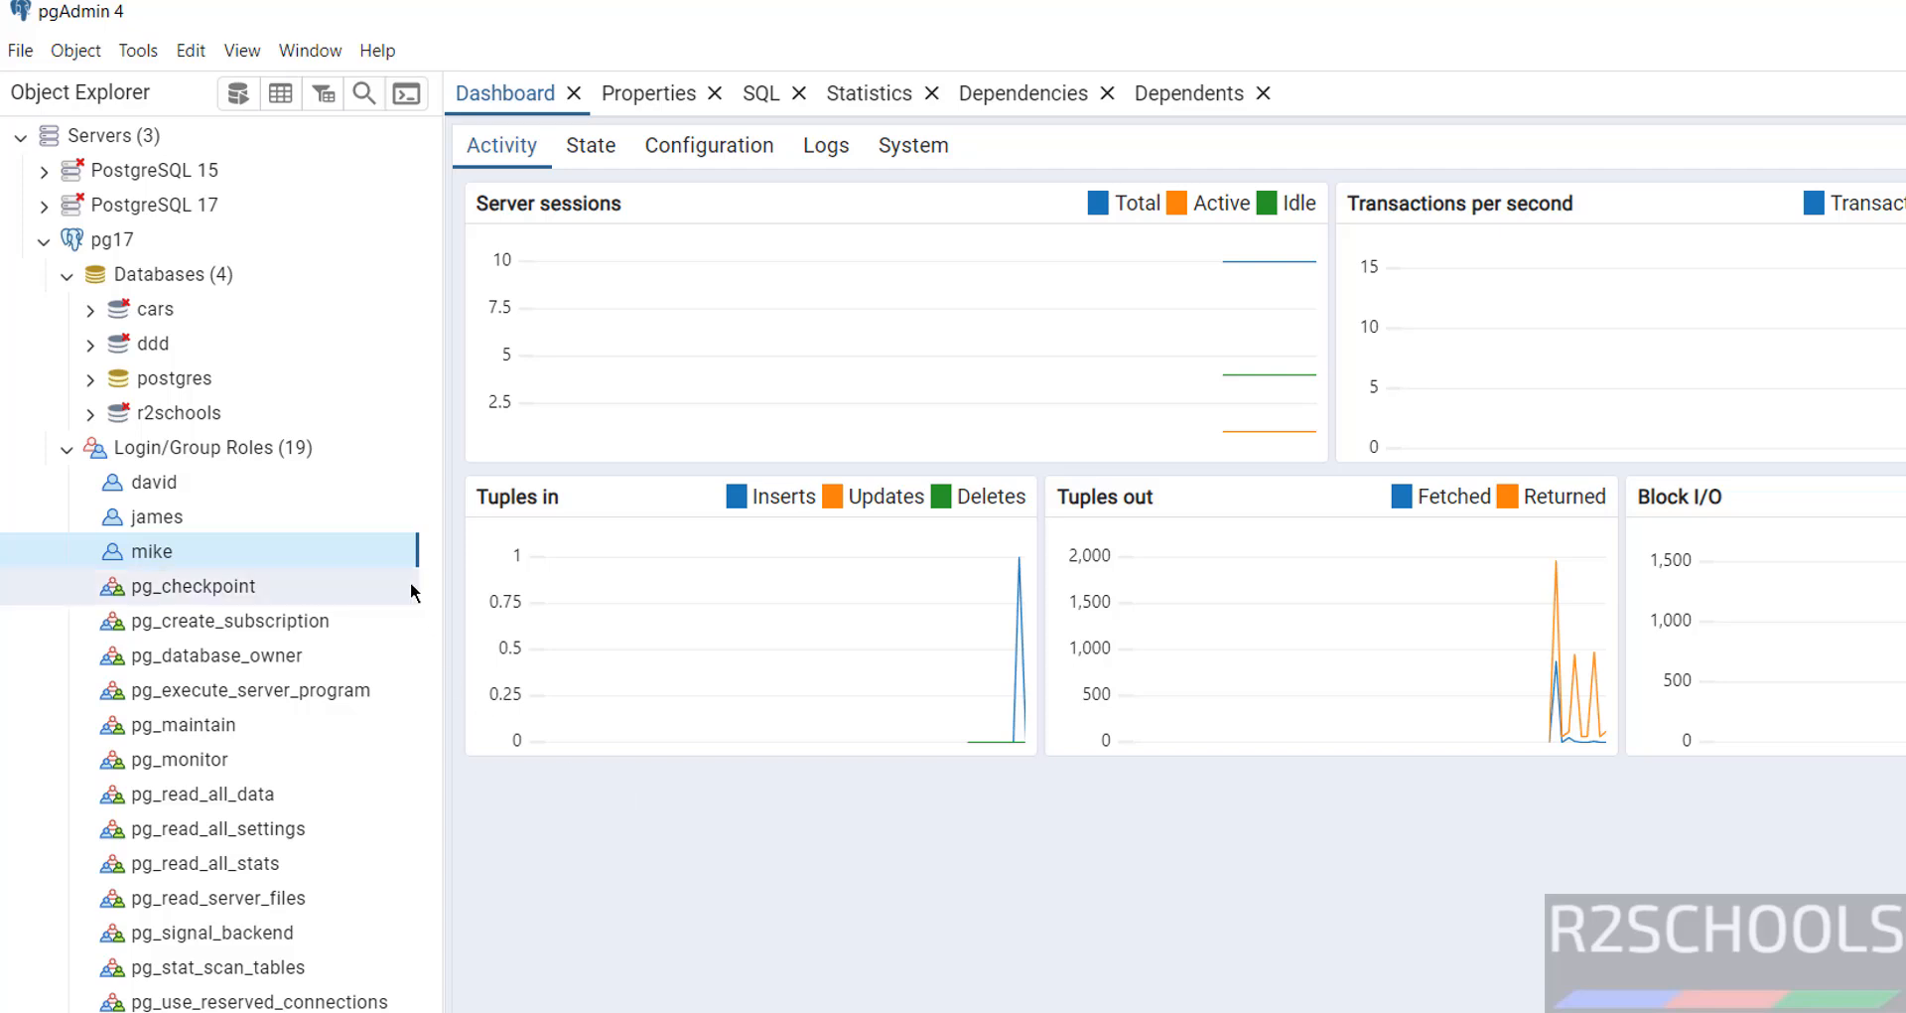
# Set a new password in mike's role properties, leaving account expiry empty, and save
pyautogui.rightClick(150, 561)
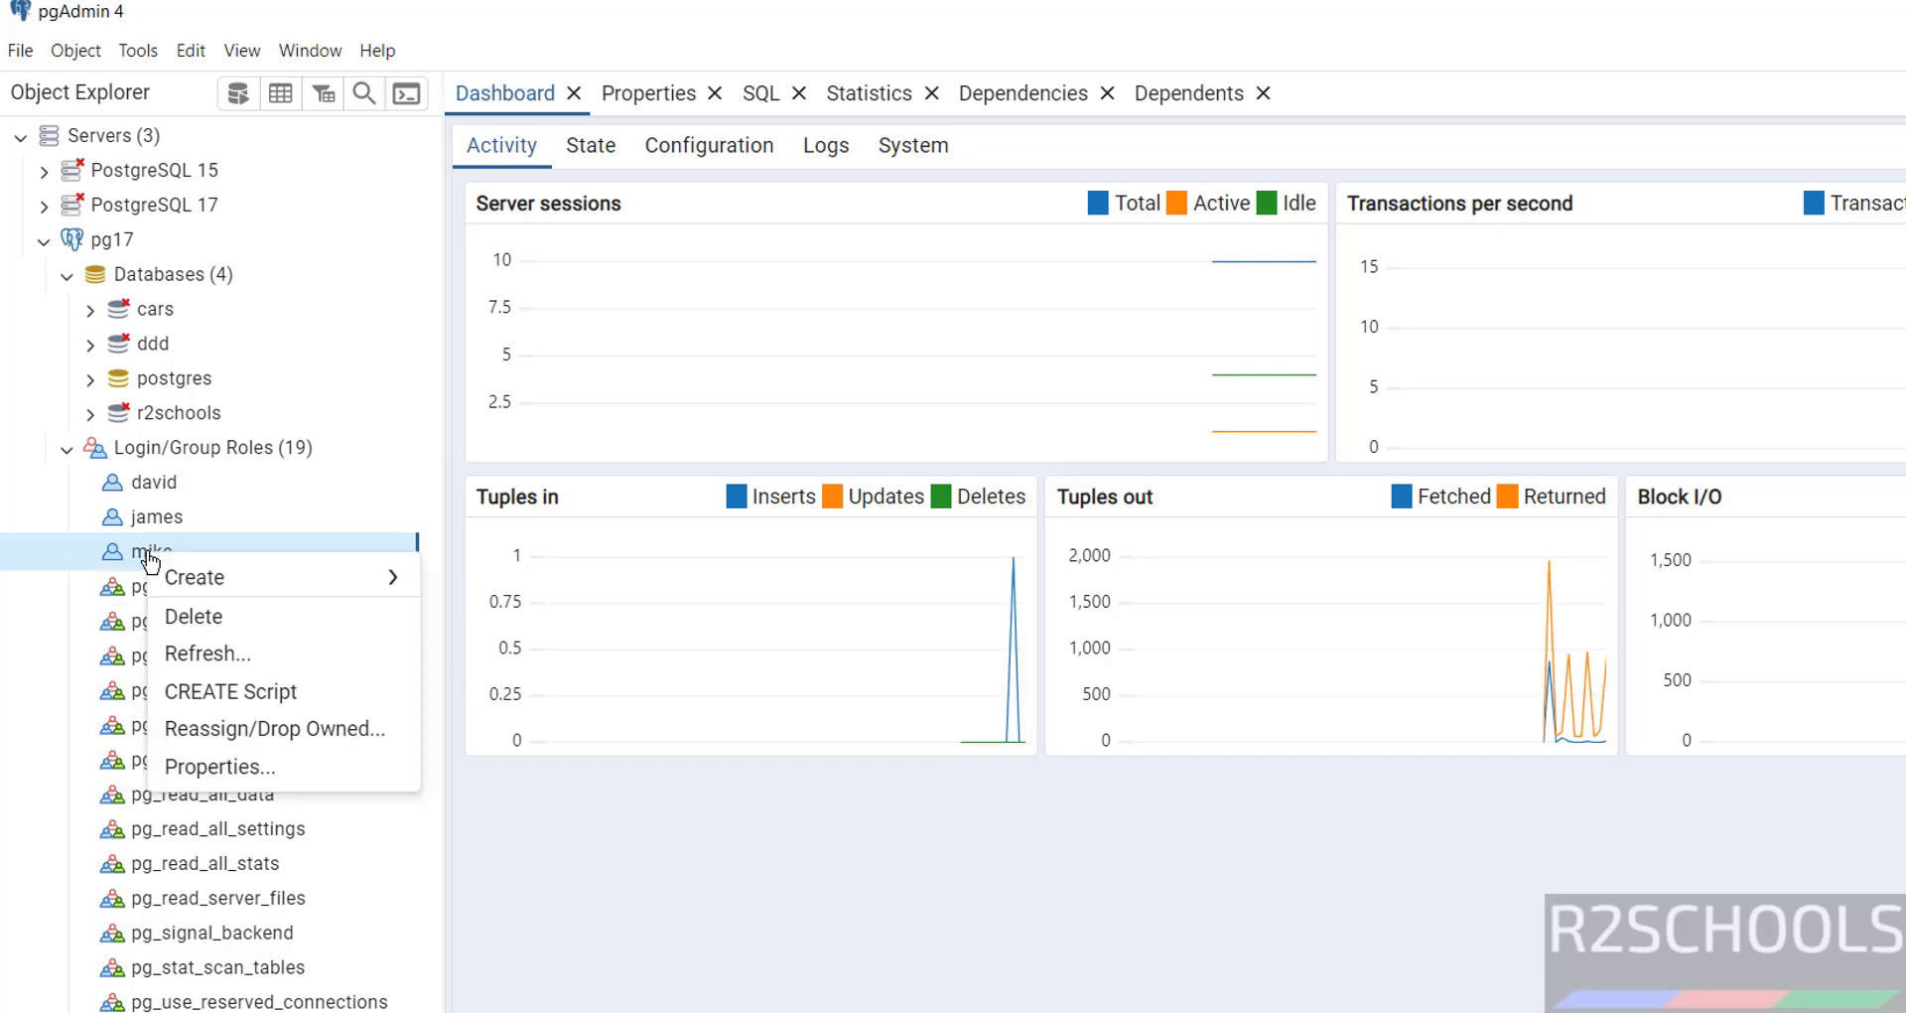
pyautogui.click(239, 767)
pyautogui.click(790, 207)
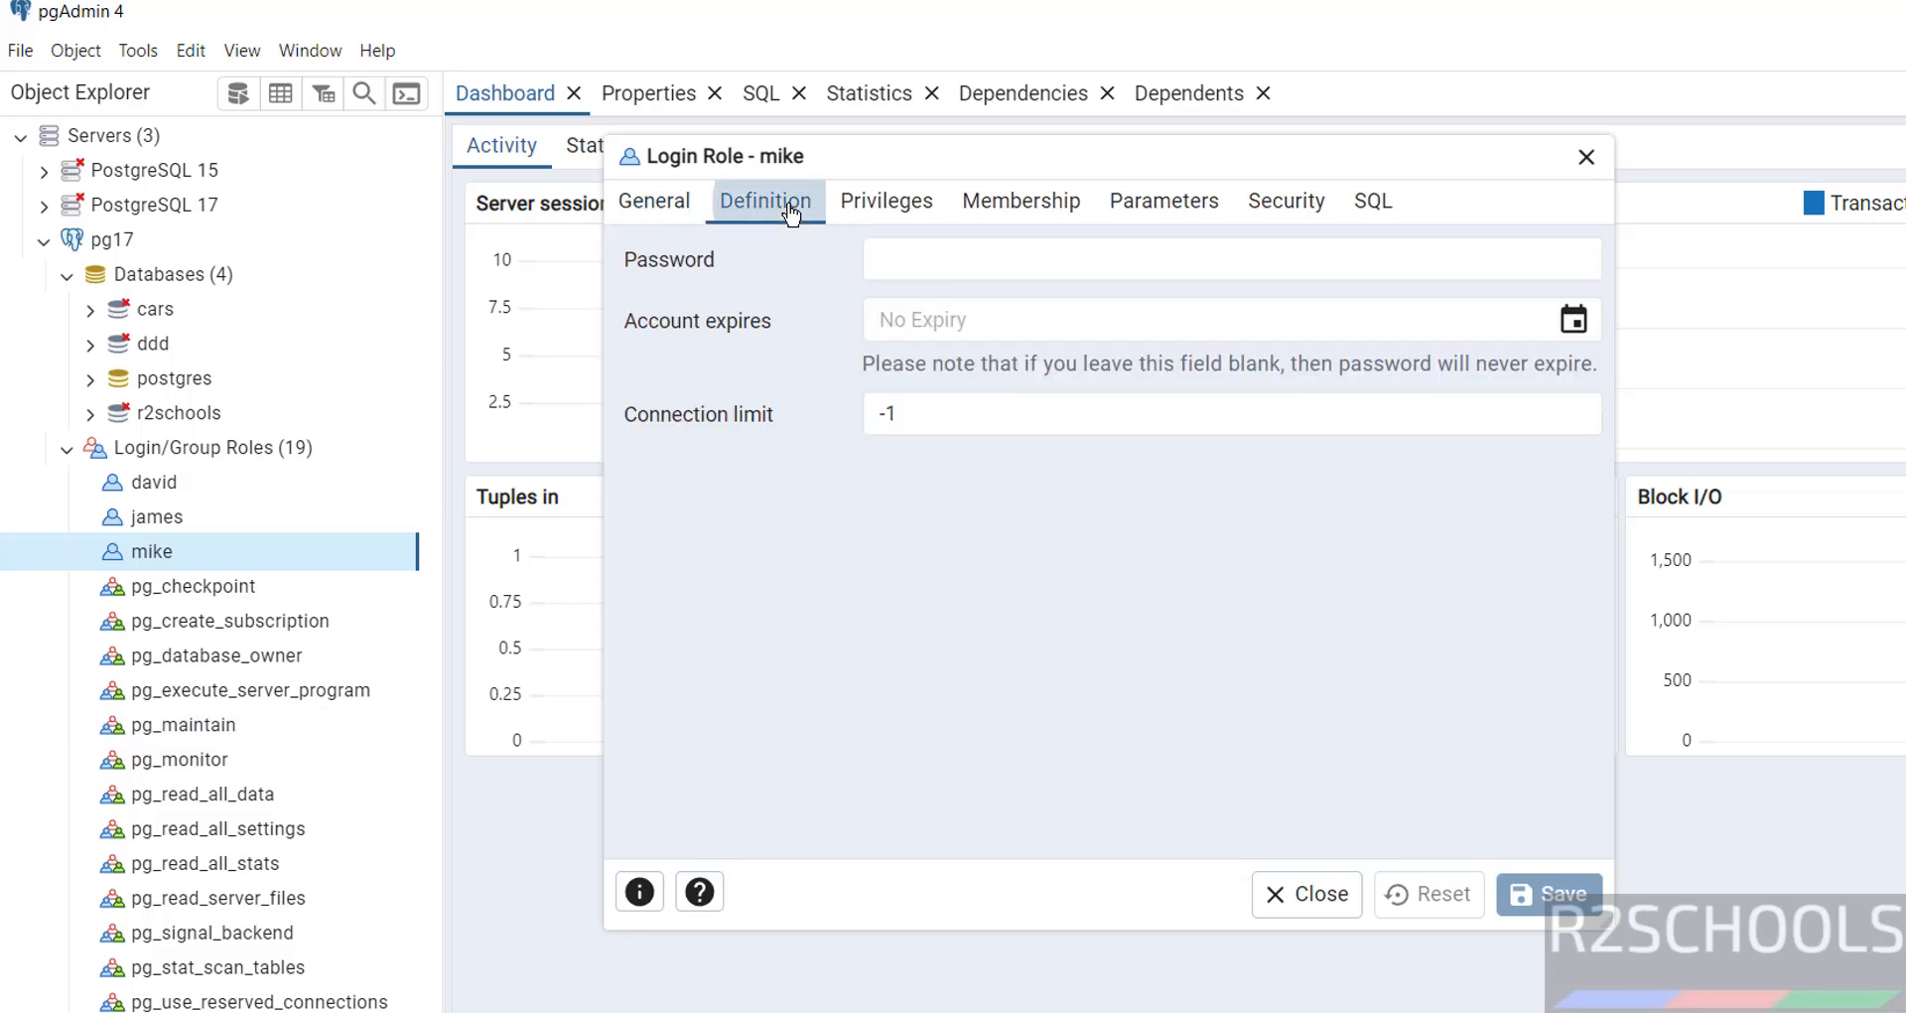
pyautogui.click(951, 267)
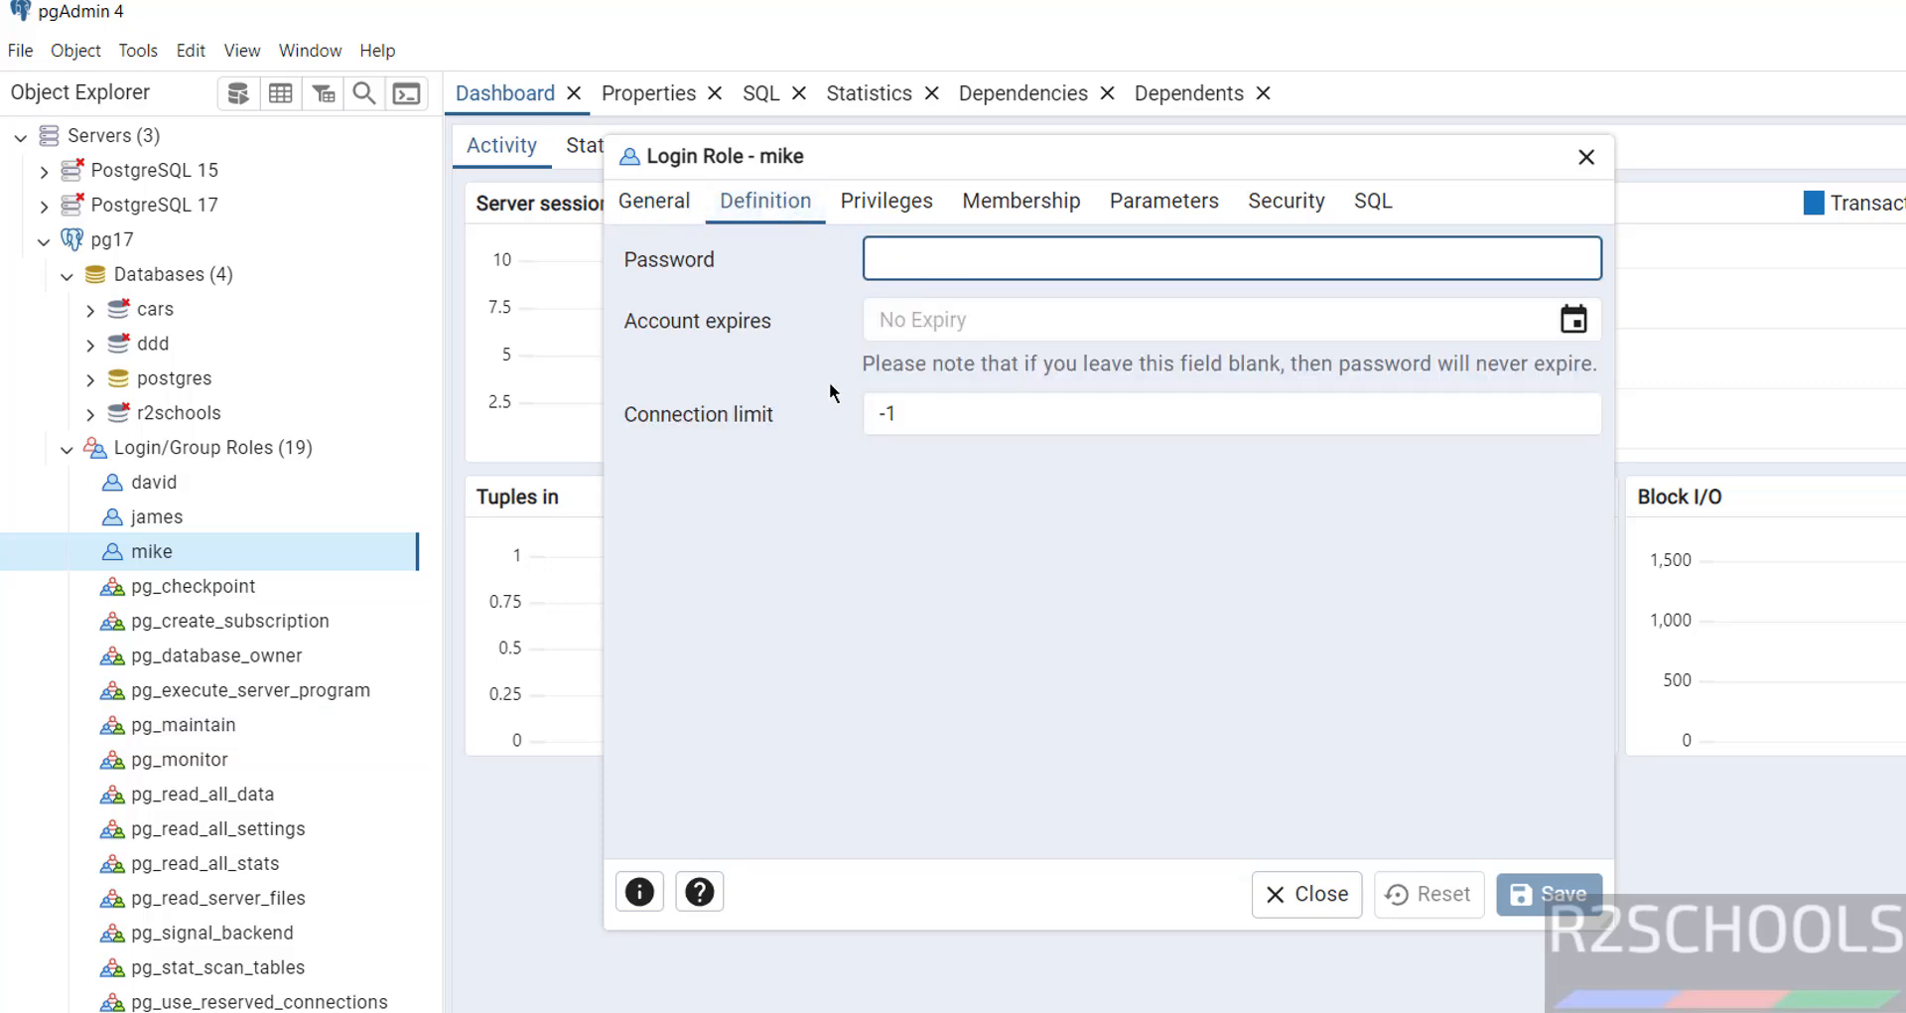
pyautogui.write('admin')
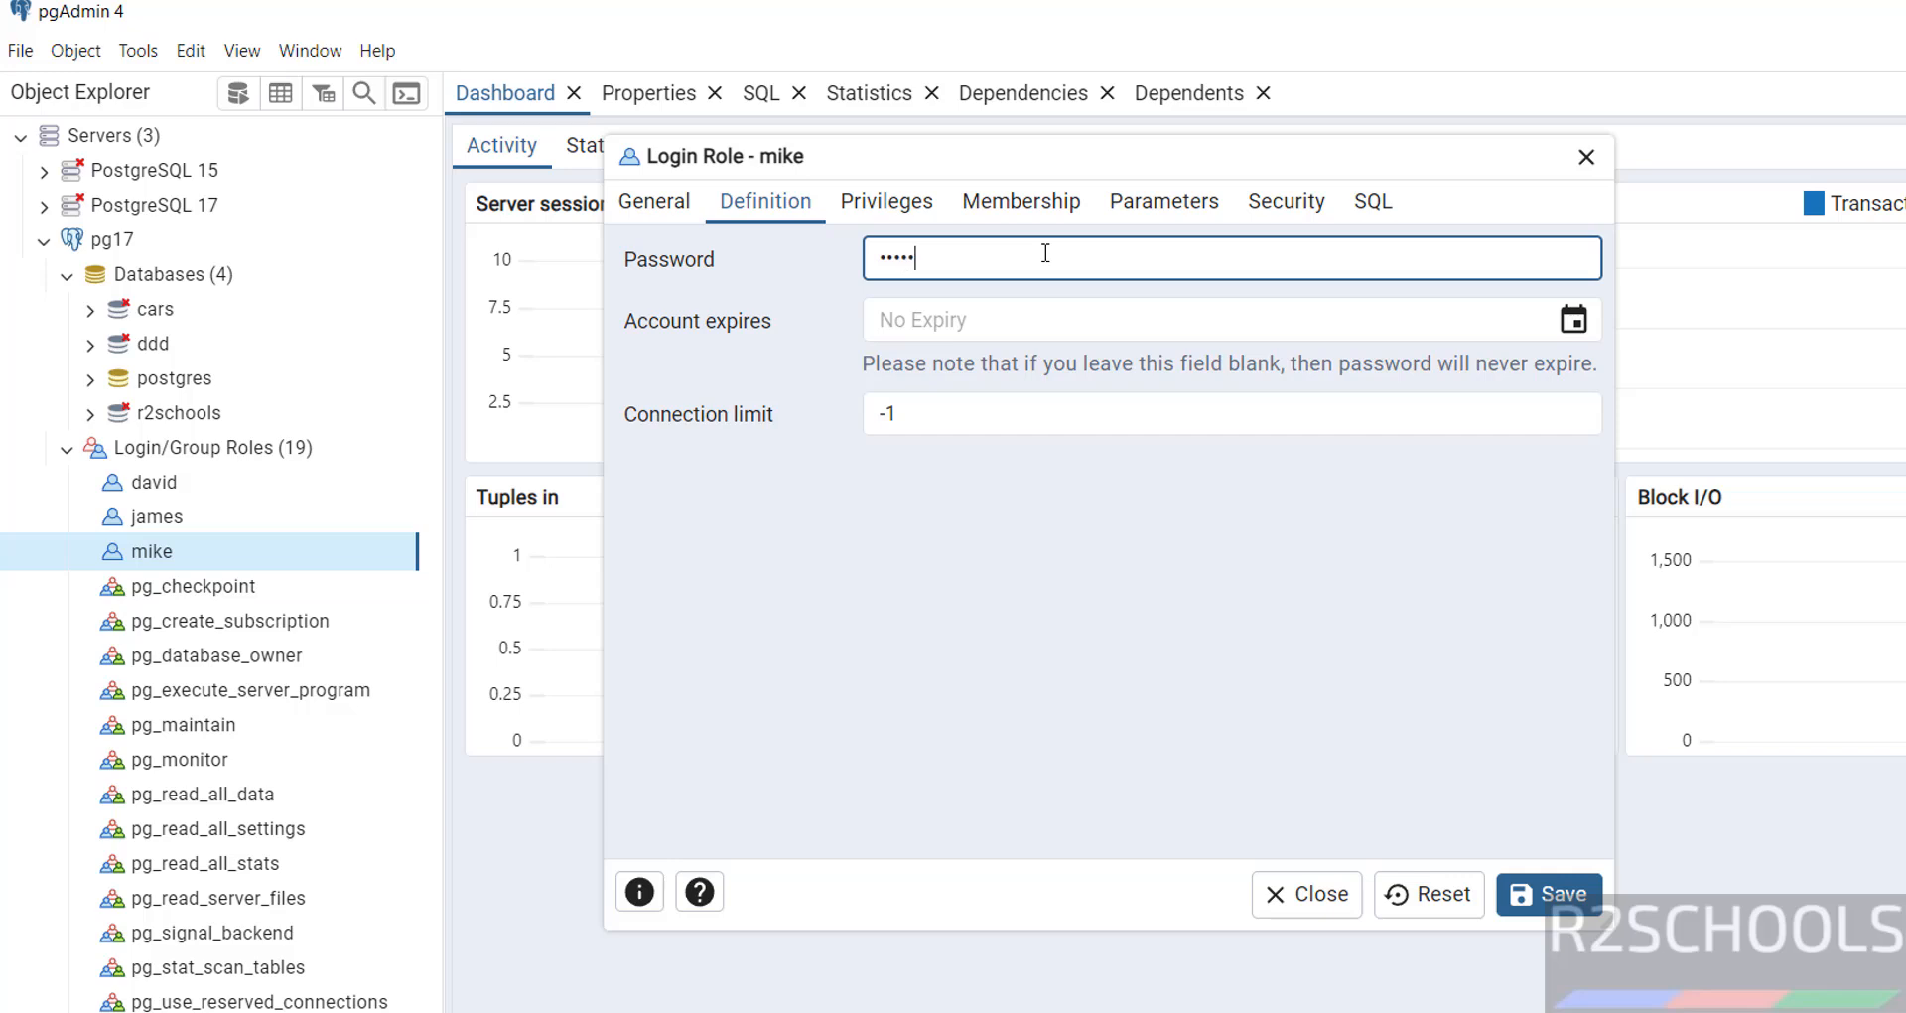
pyautogui.write('@123')
pyautogui.click(1574, 319)
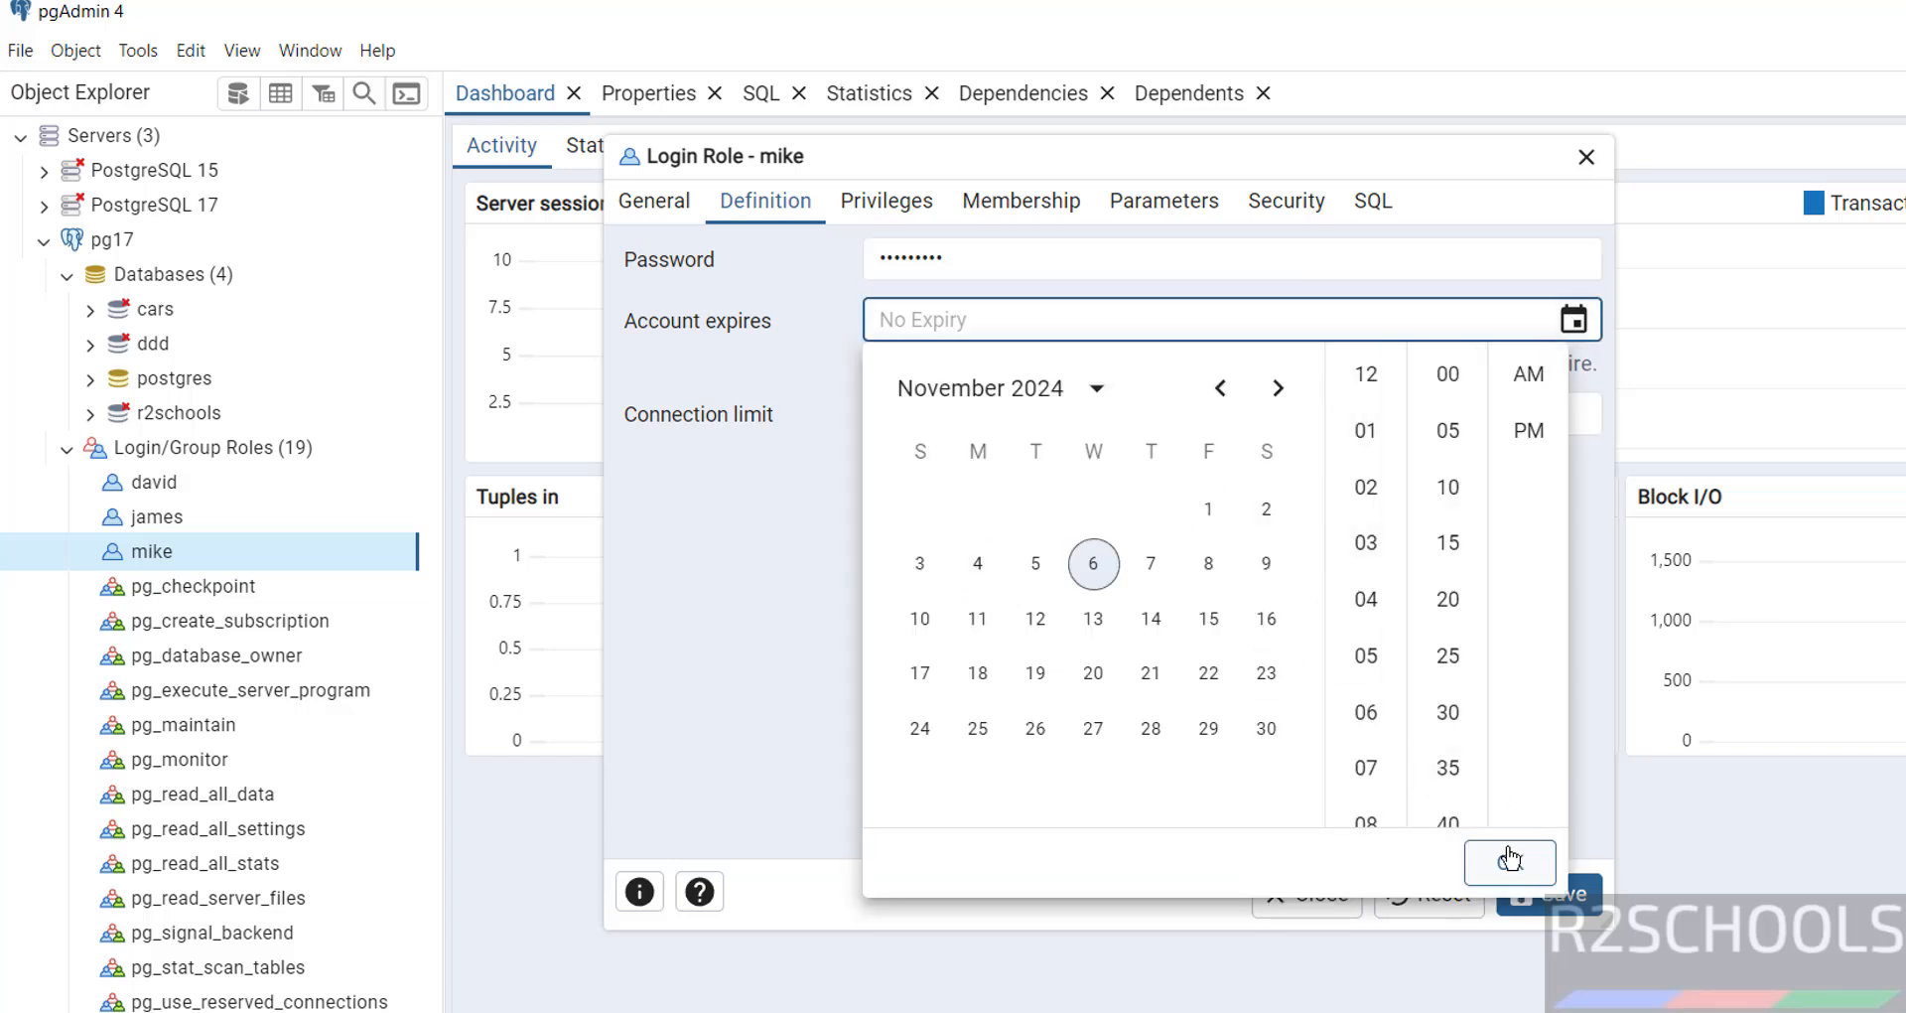
pyautogui.click(753, 658)
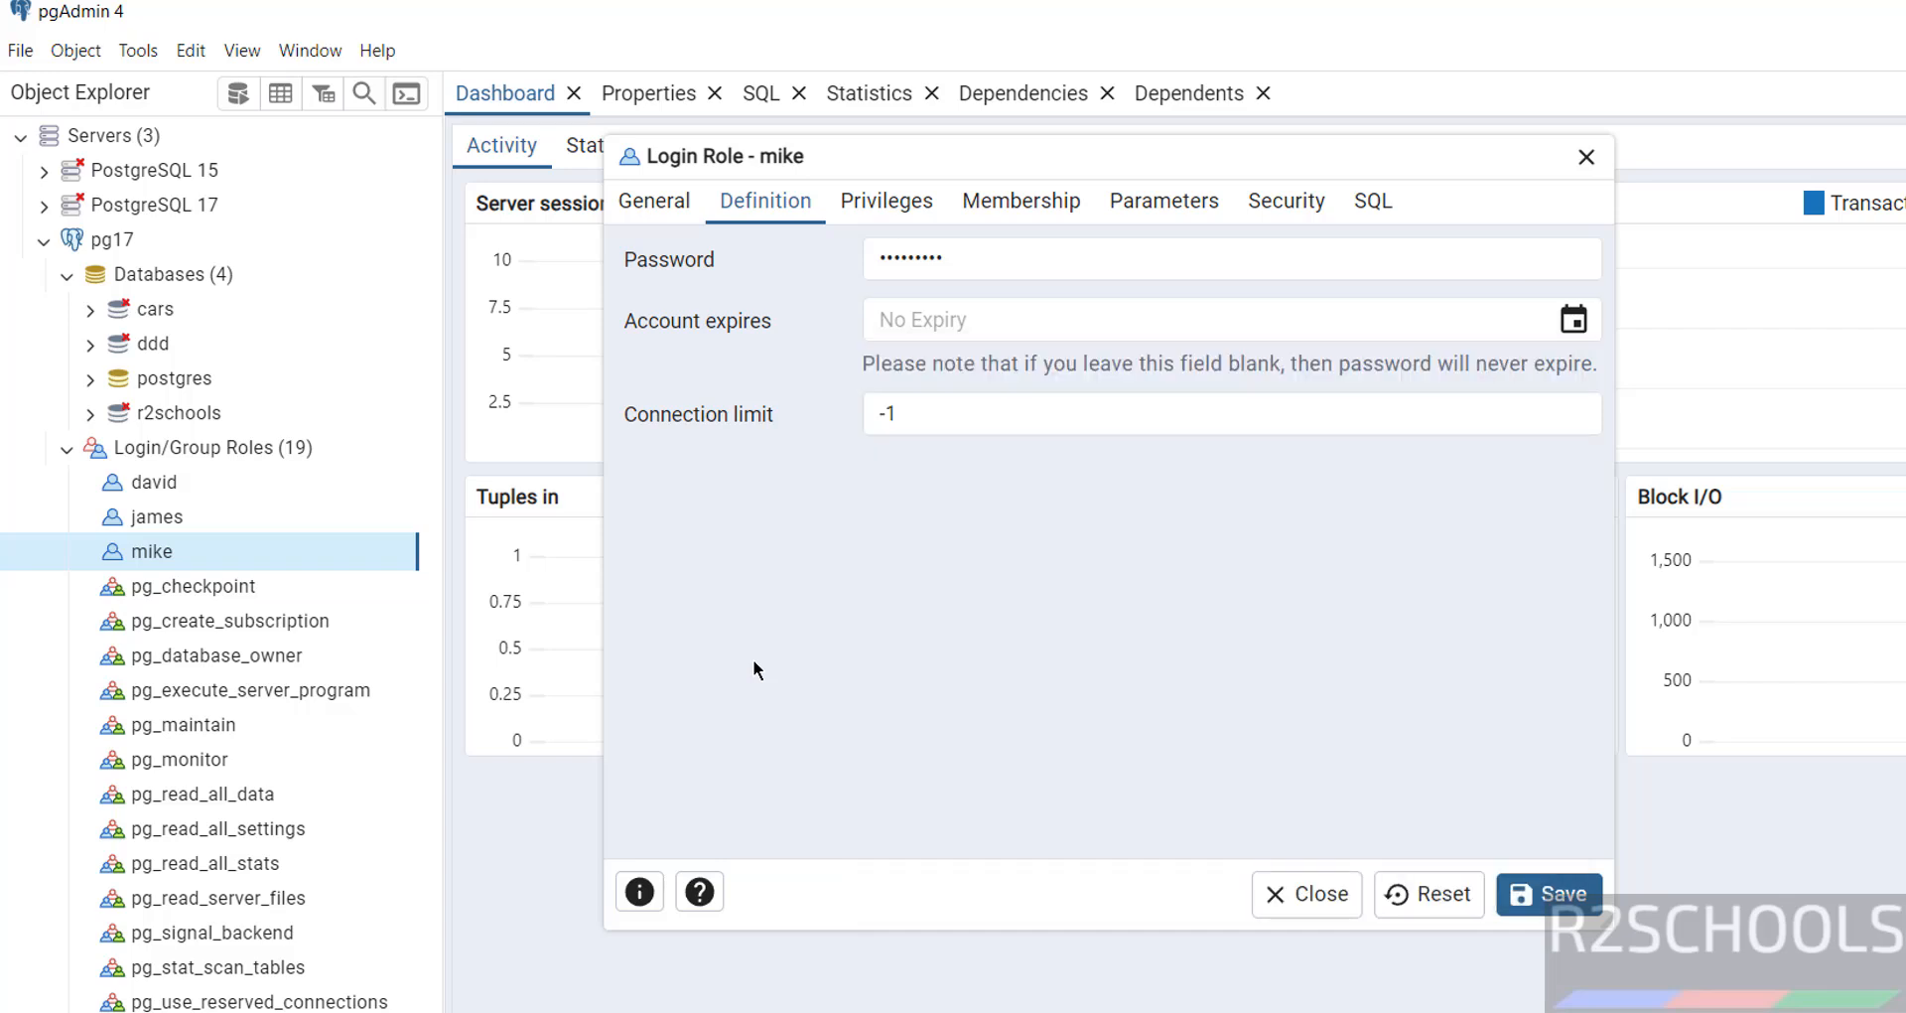
pyautogui.click(1546, 894)
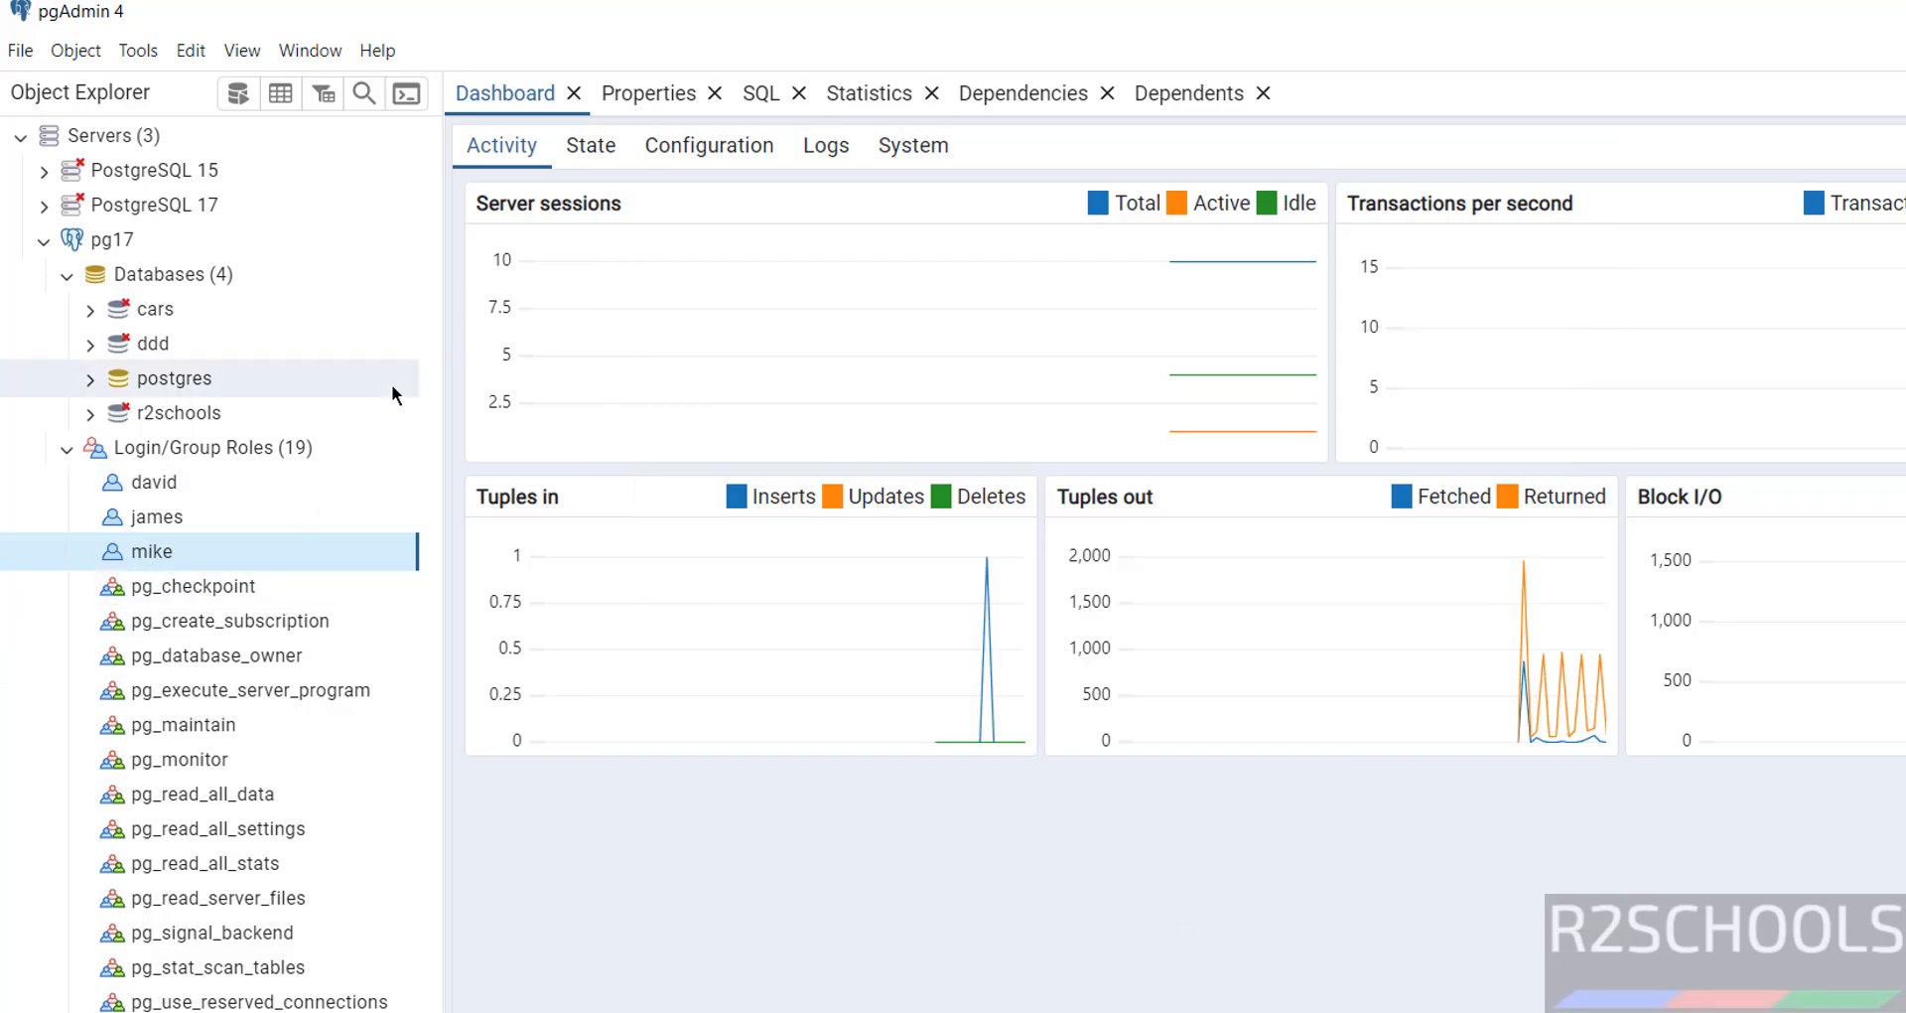
# In a Query Tool on r2schools, run ALTER USER mike WITH PASSWORD with a new password
pyautogui.click(203, 413)
pyautogui.rightClick(205, 415)
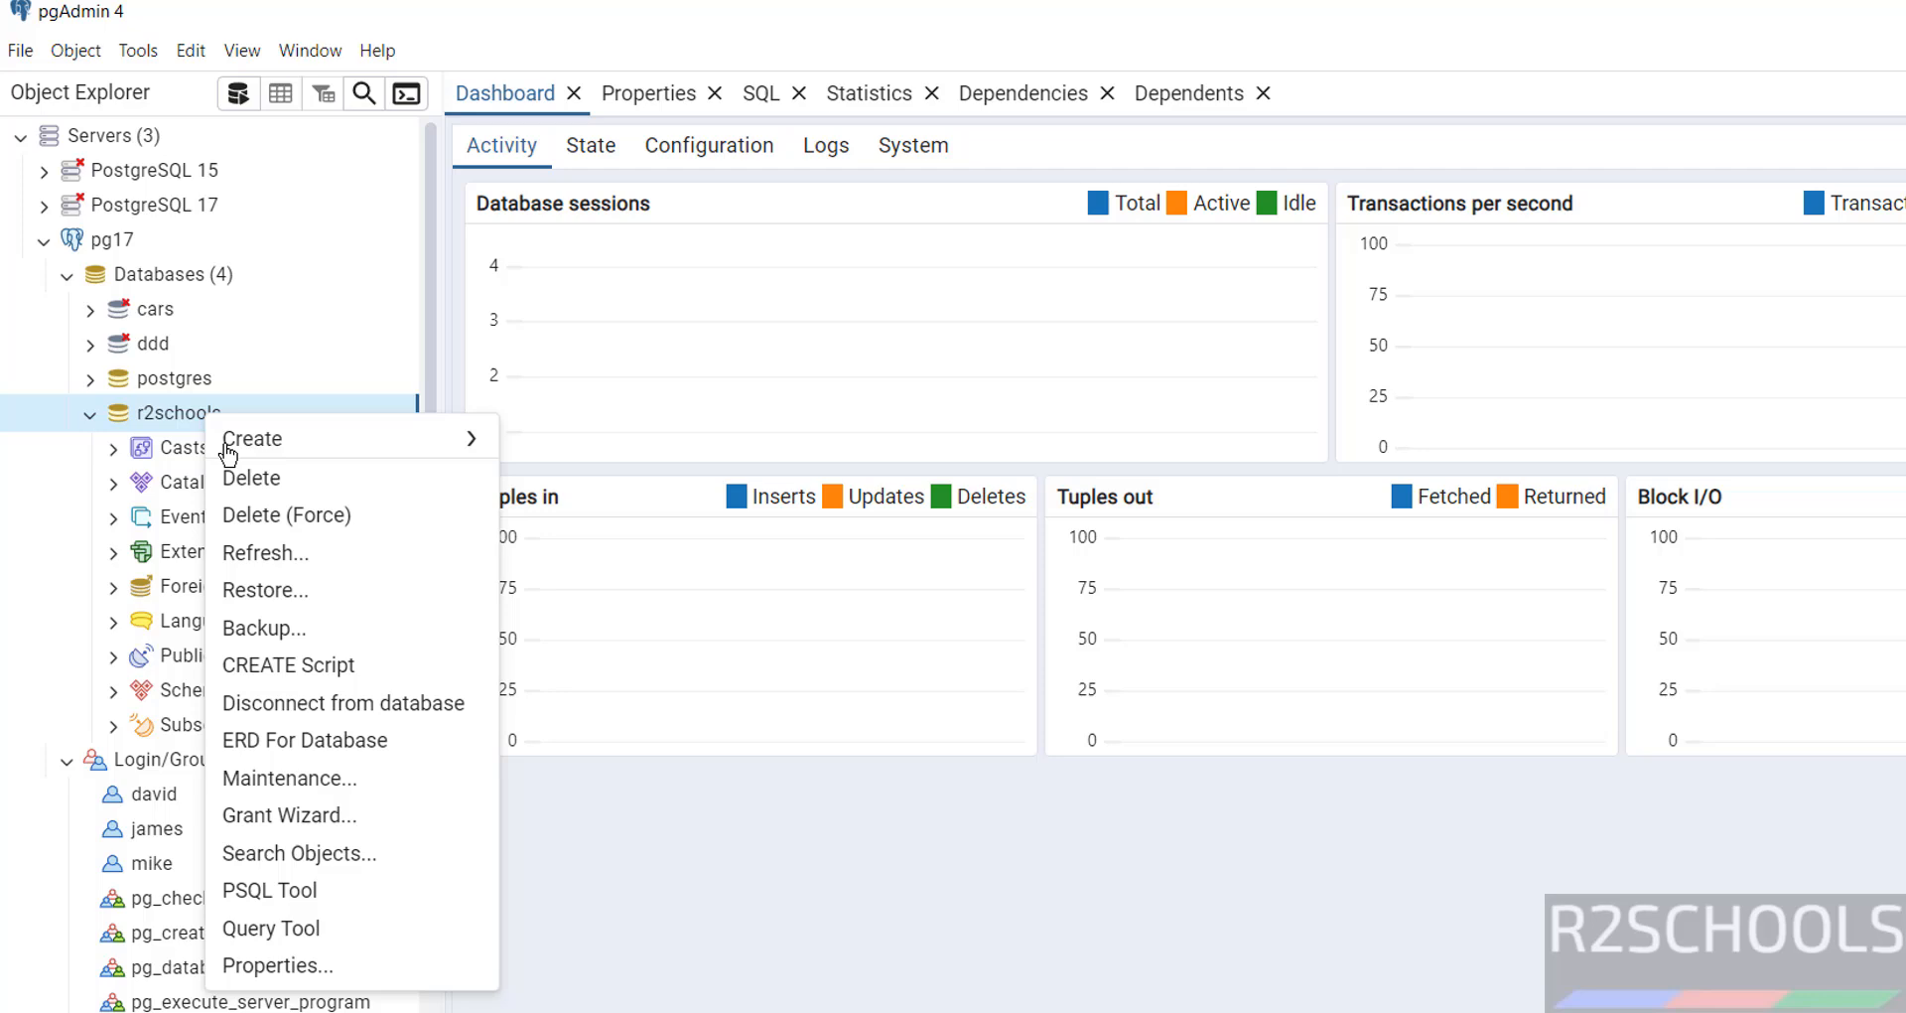
pyautogui.click(347, 930)
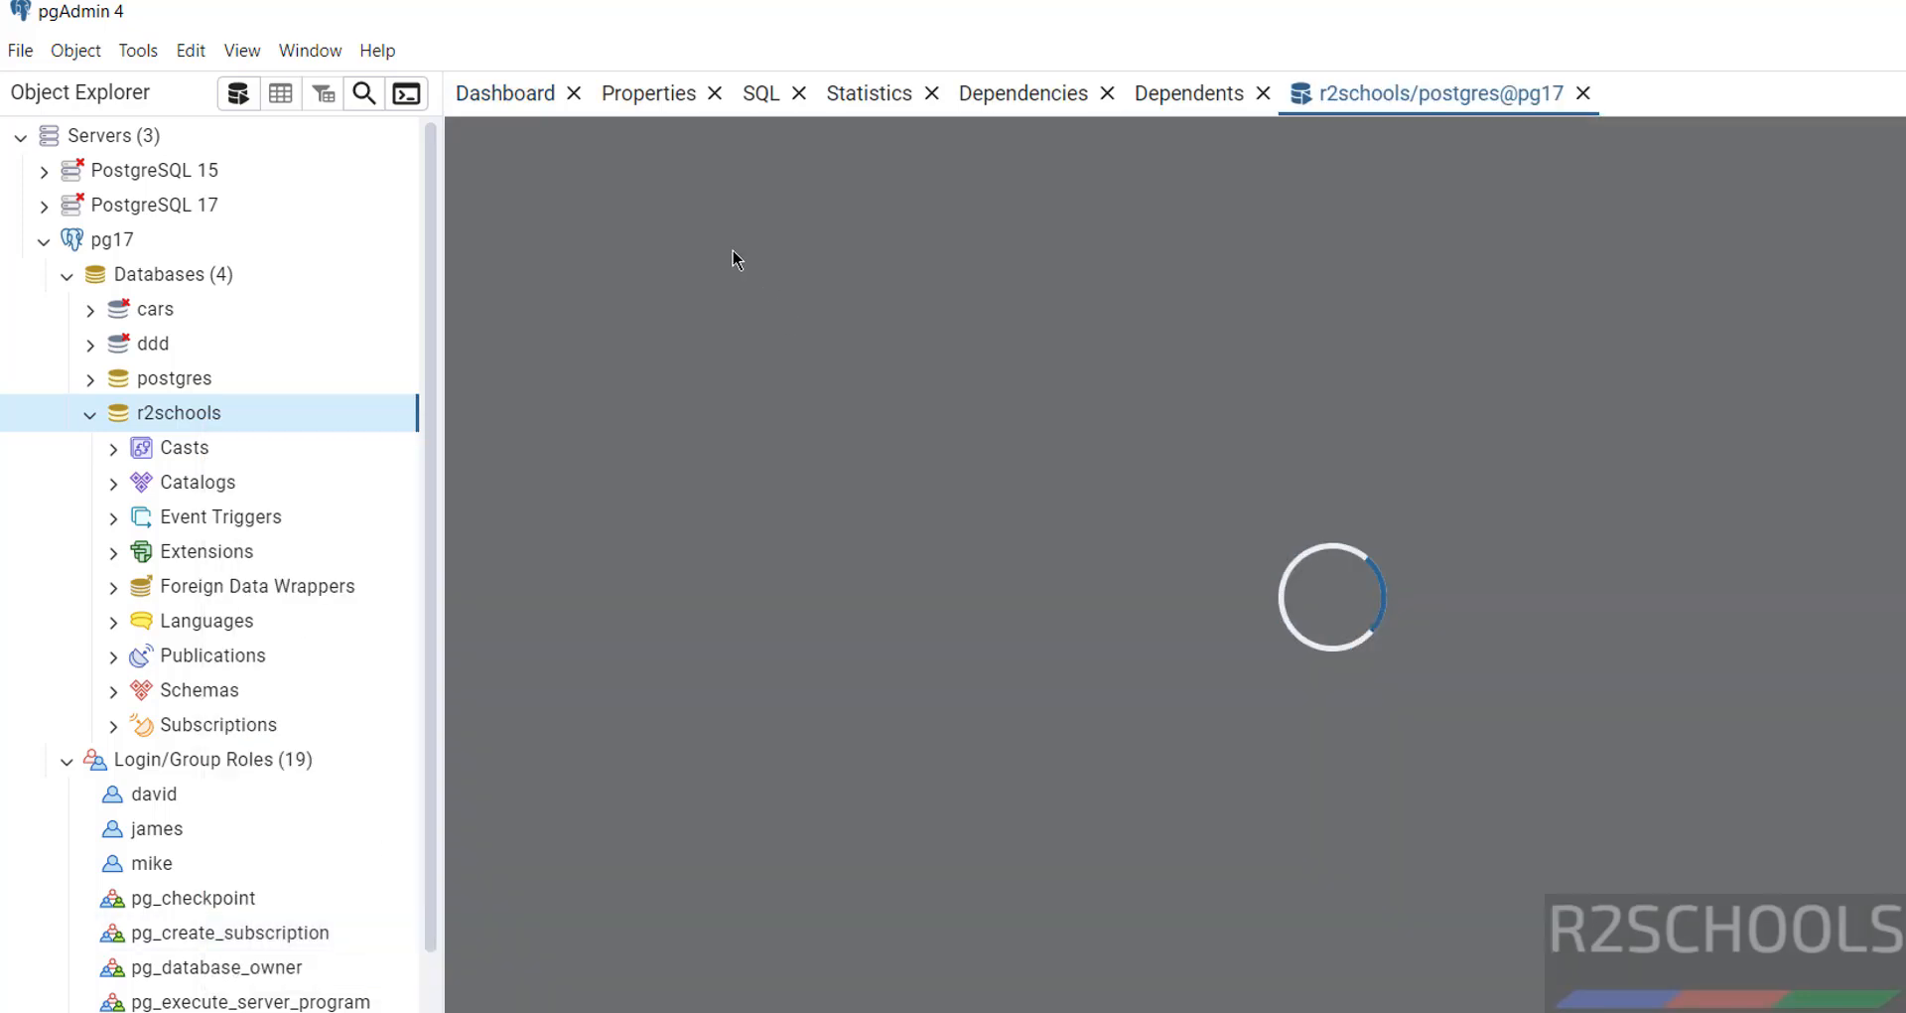
pyautogui.write('a')
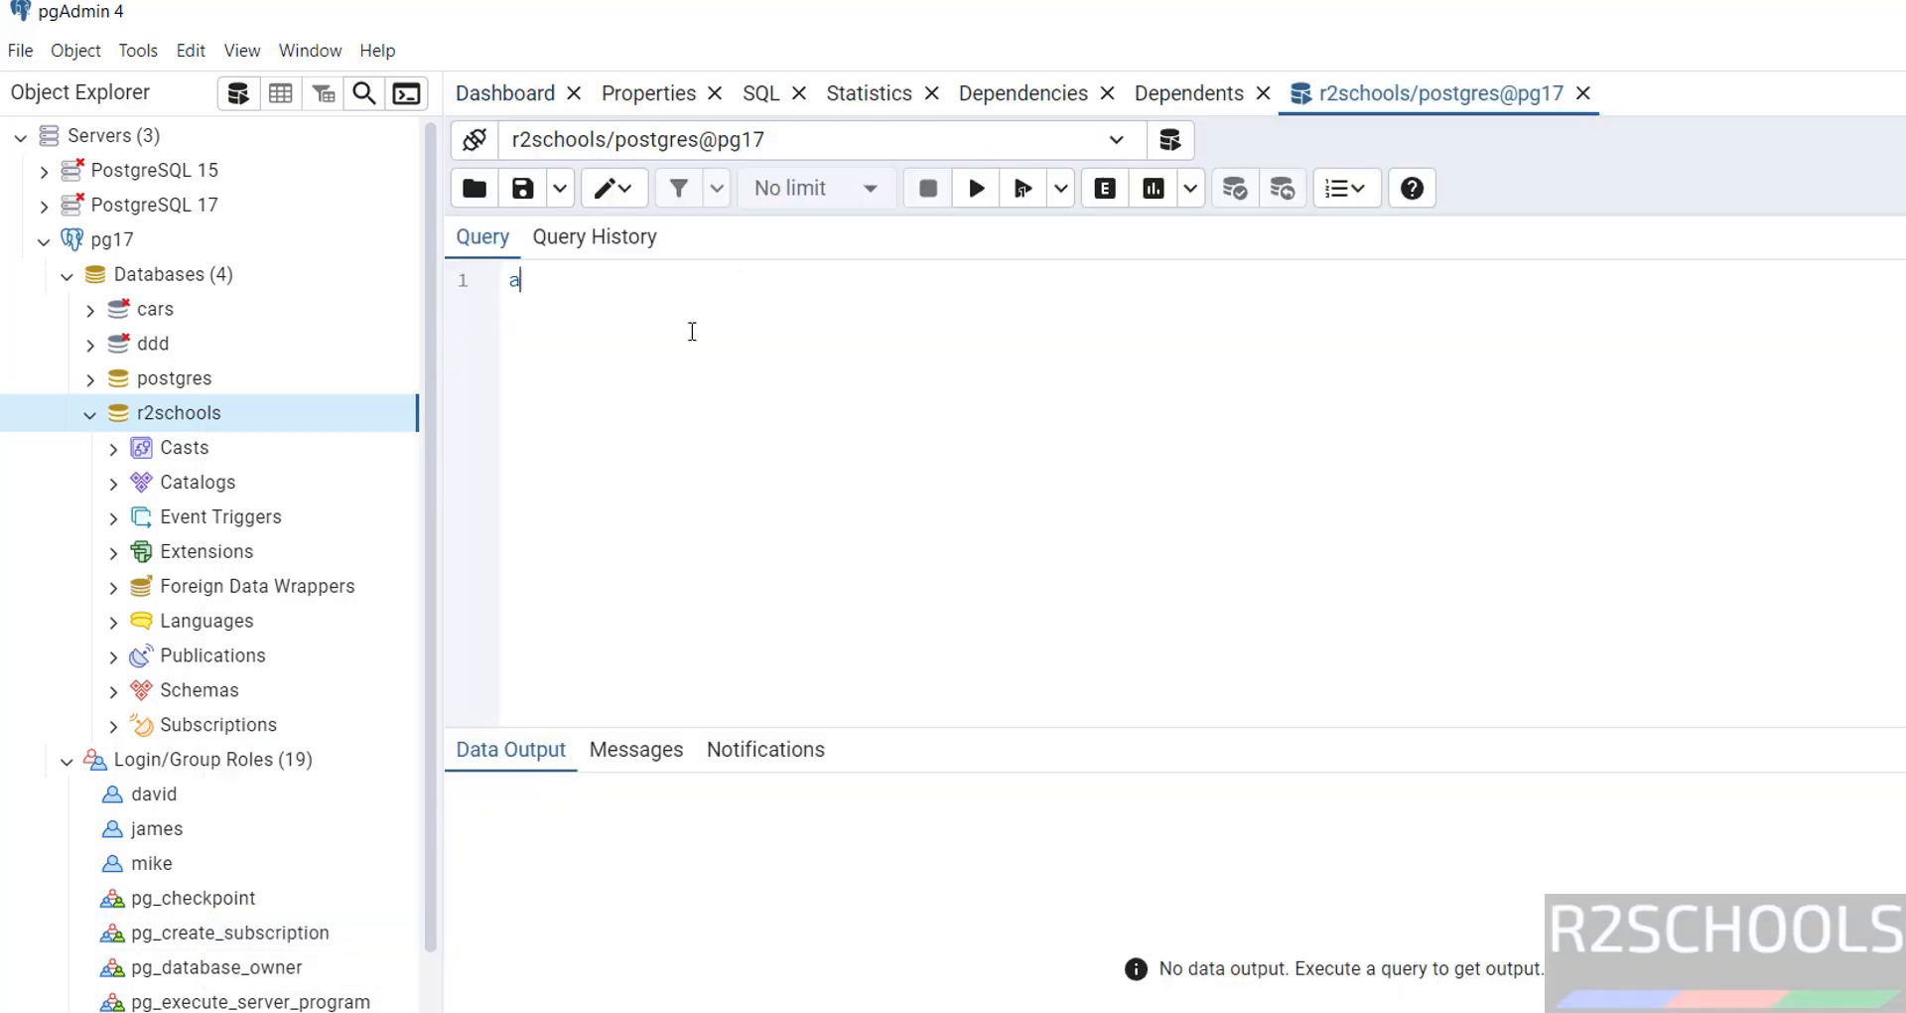
pyautogui.write('lter user mi')
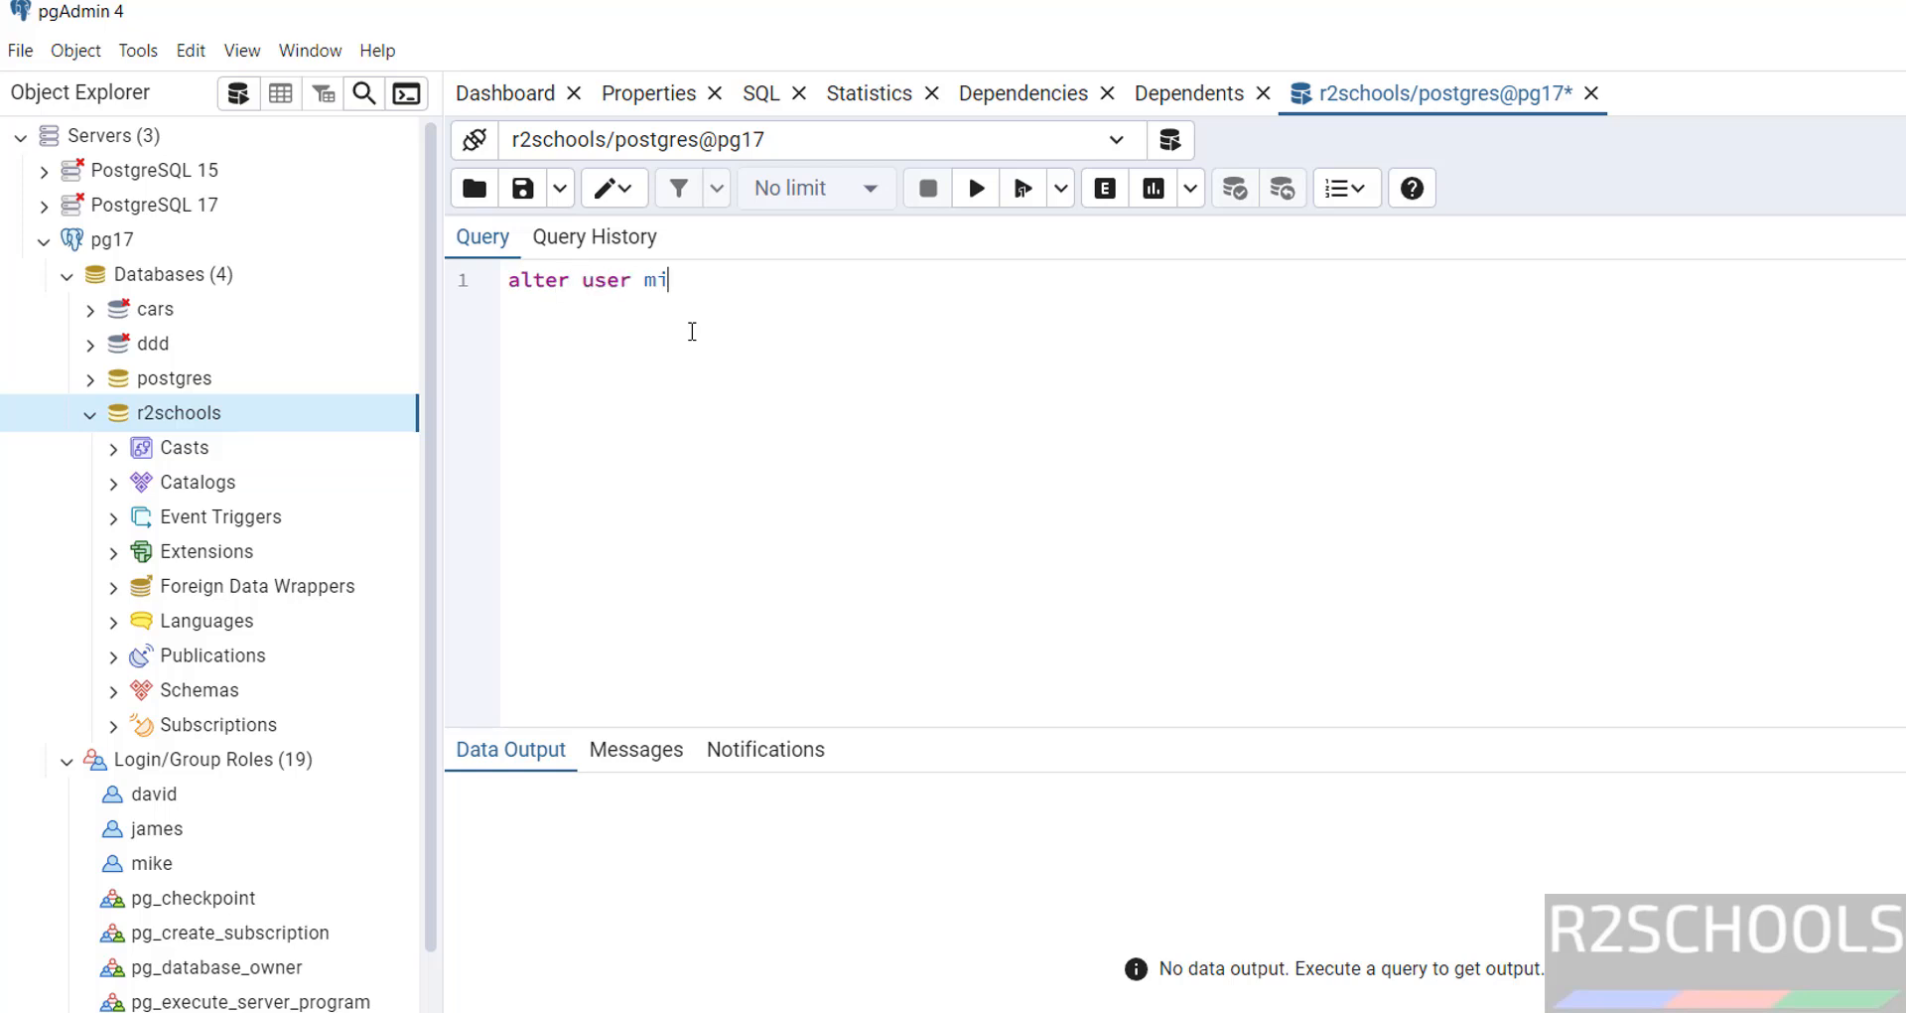
pyautogui.write("ke with password 'Mik")
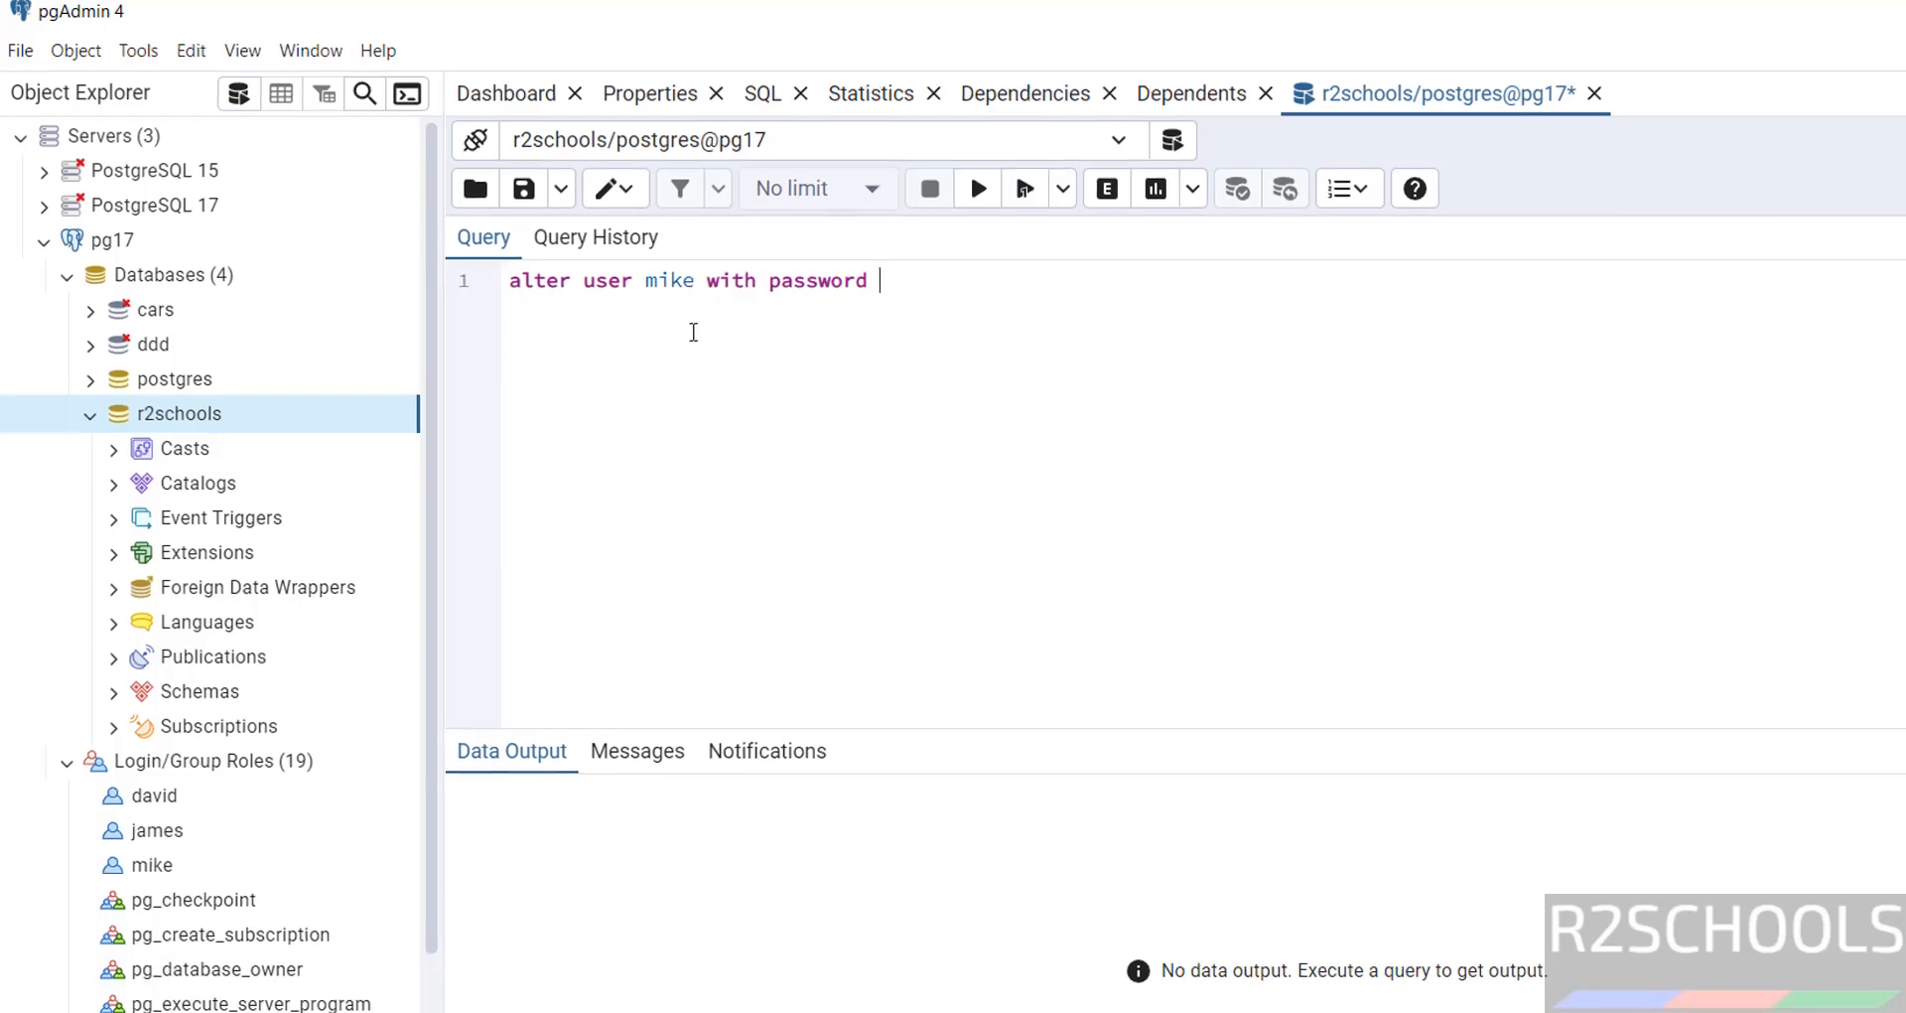
pyautogui.write('e@123')
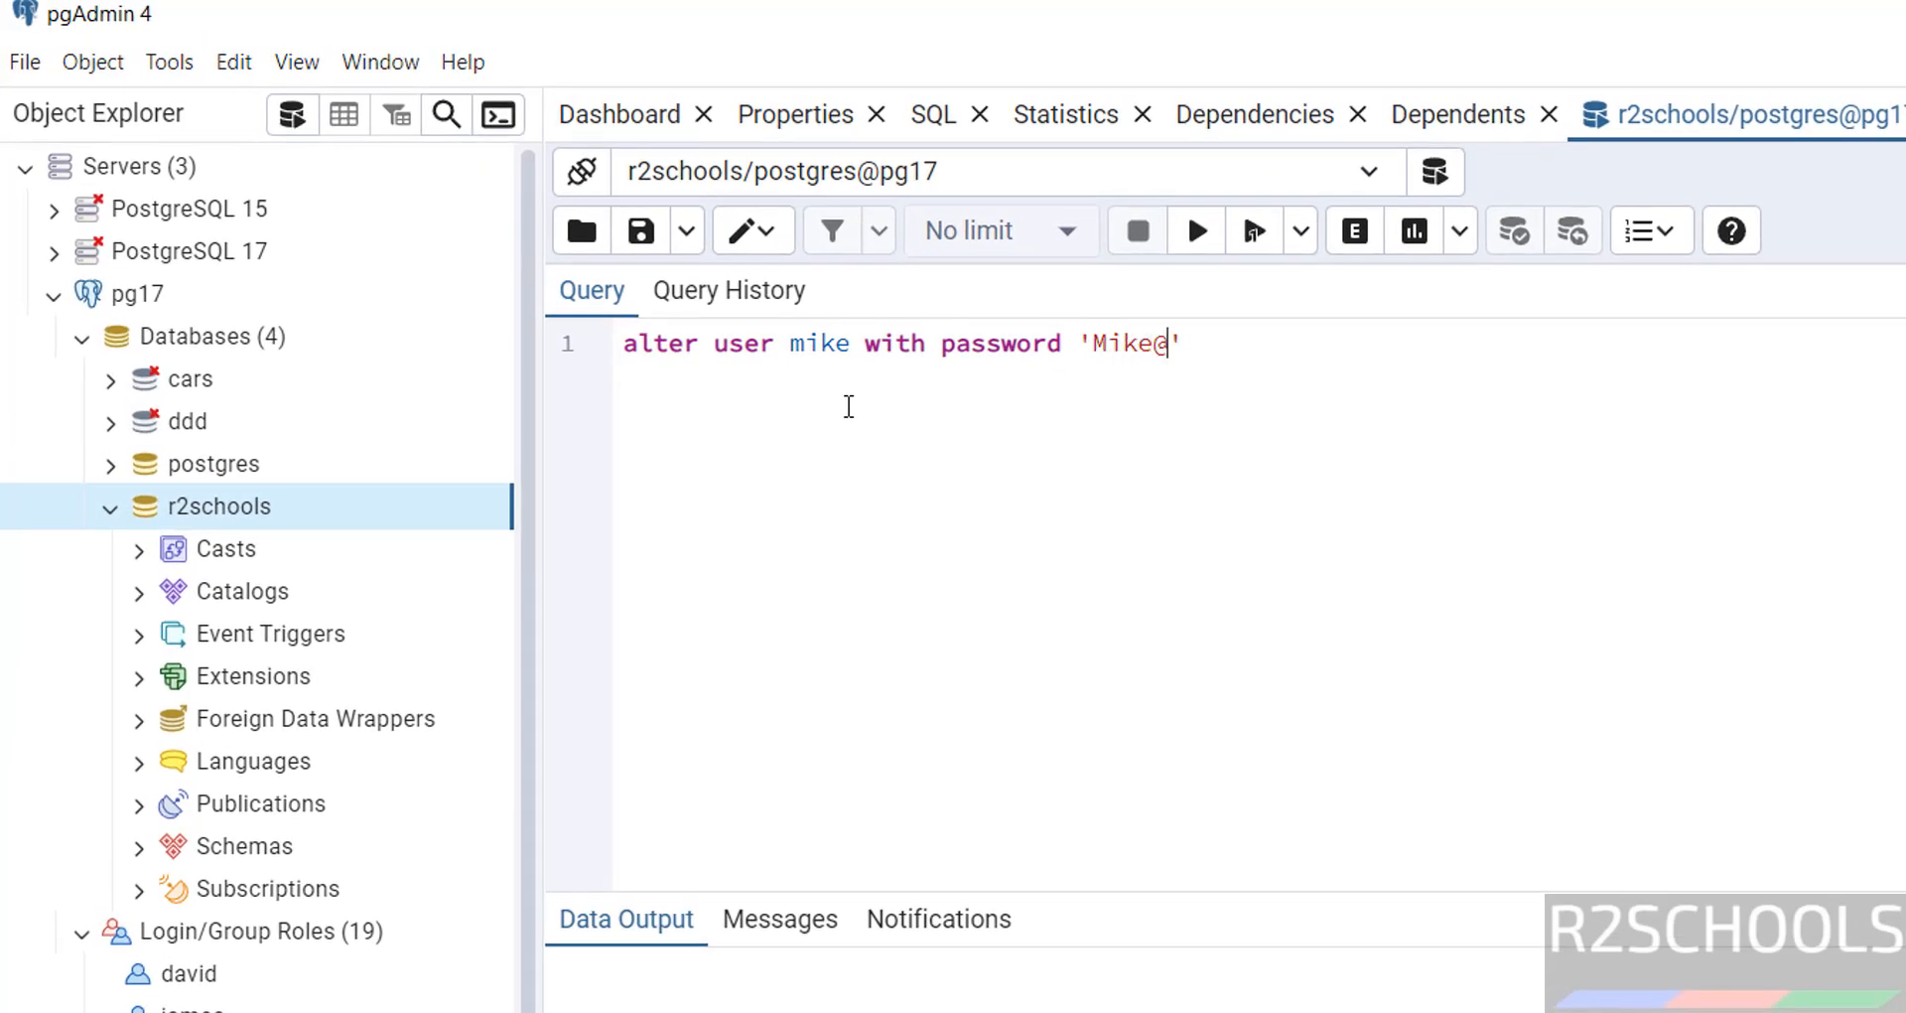
pyautogui.click(1487, 353)
pyautogui.write(';')
pyautogui.hotkey('ctrl', 'a')
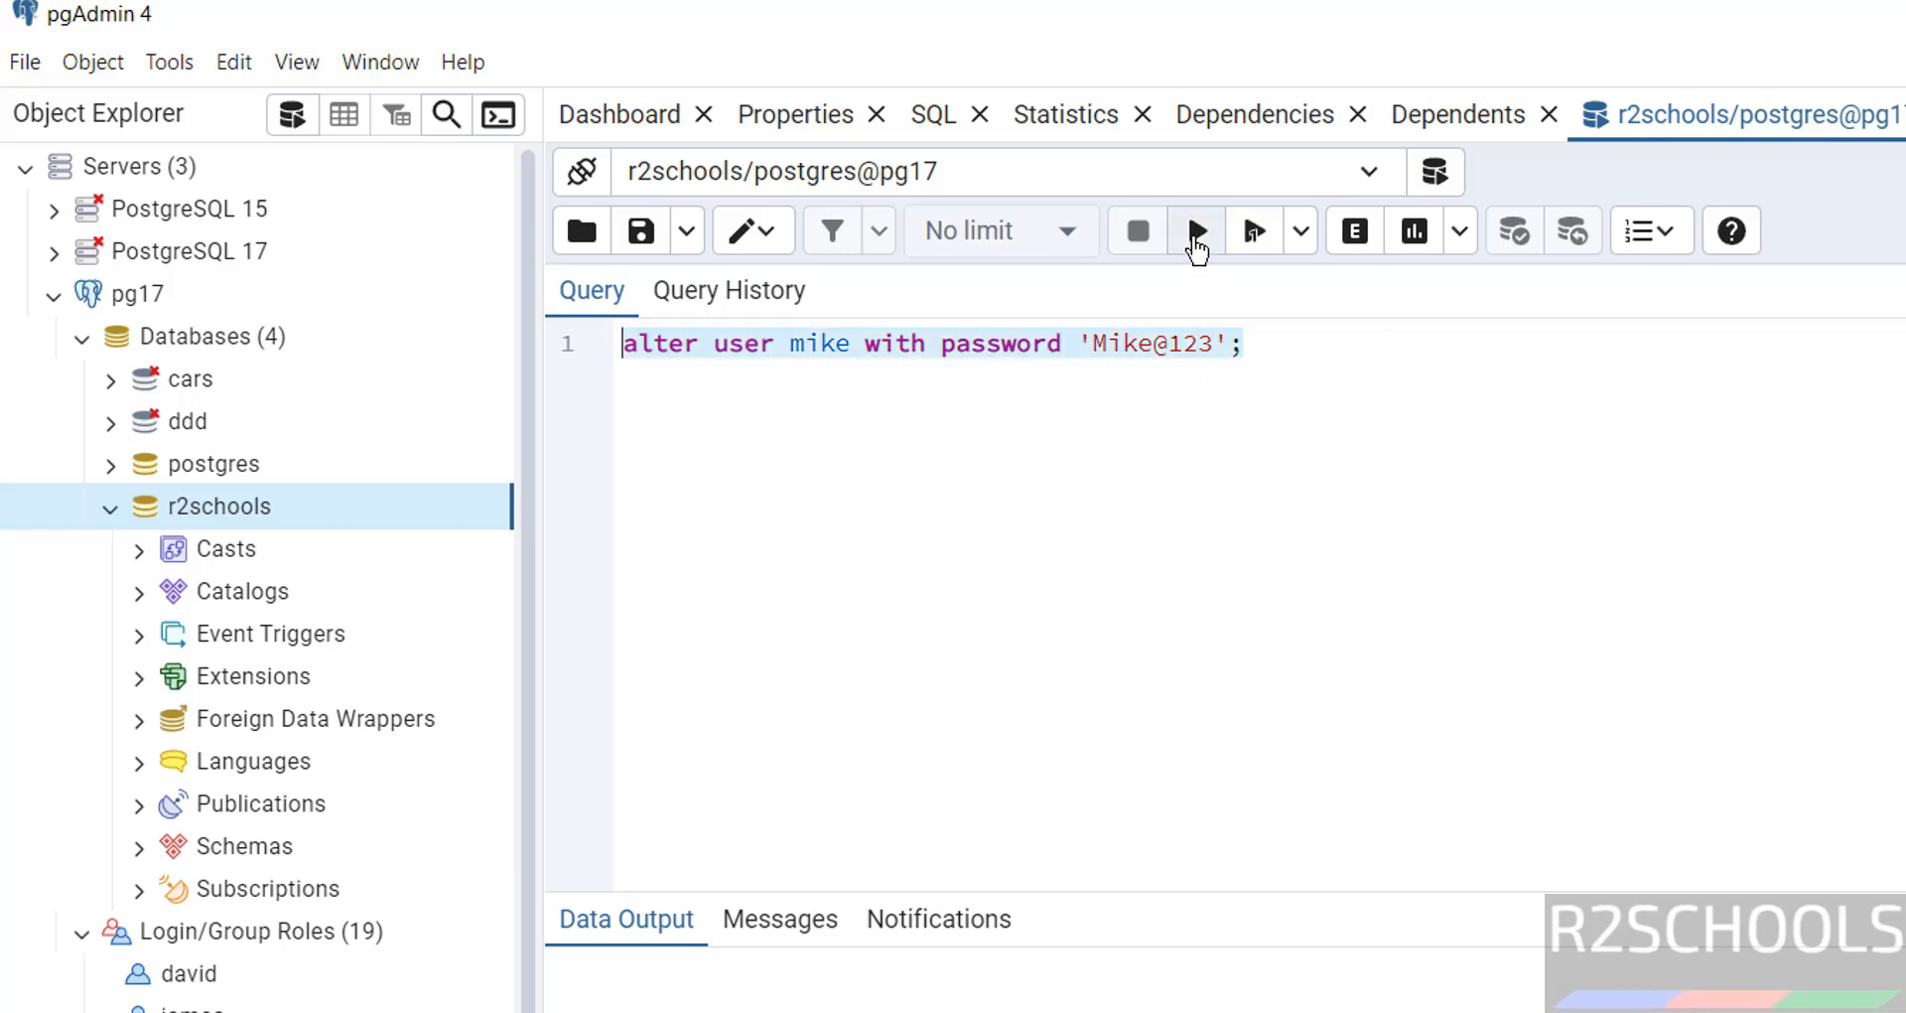
pyautogui.click(1196, 236)
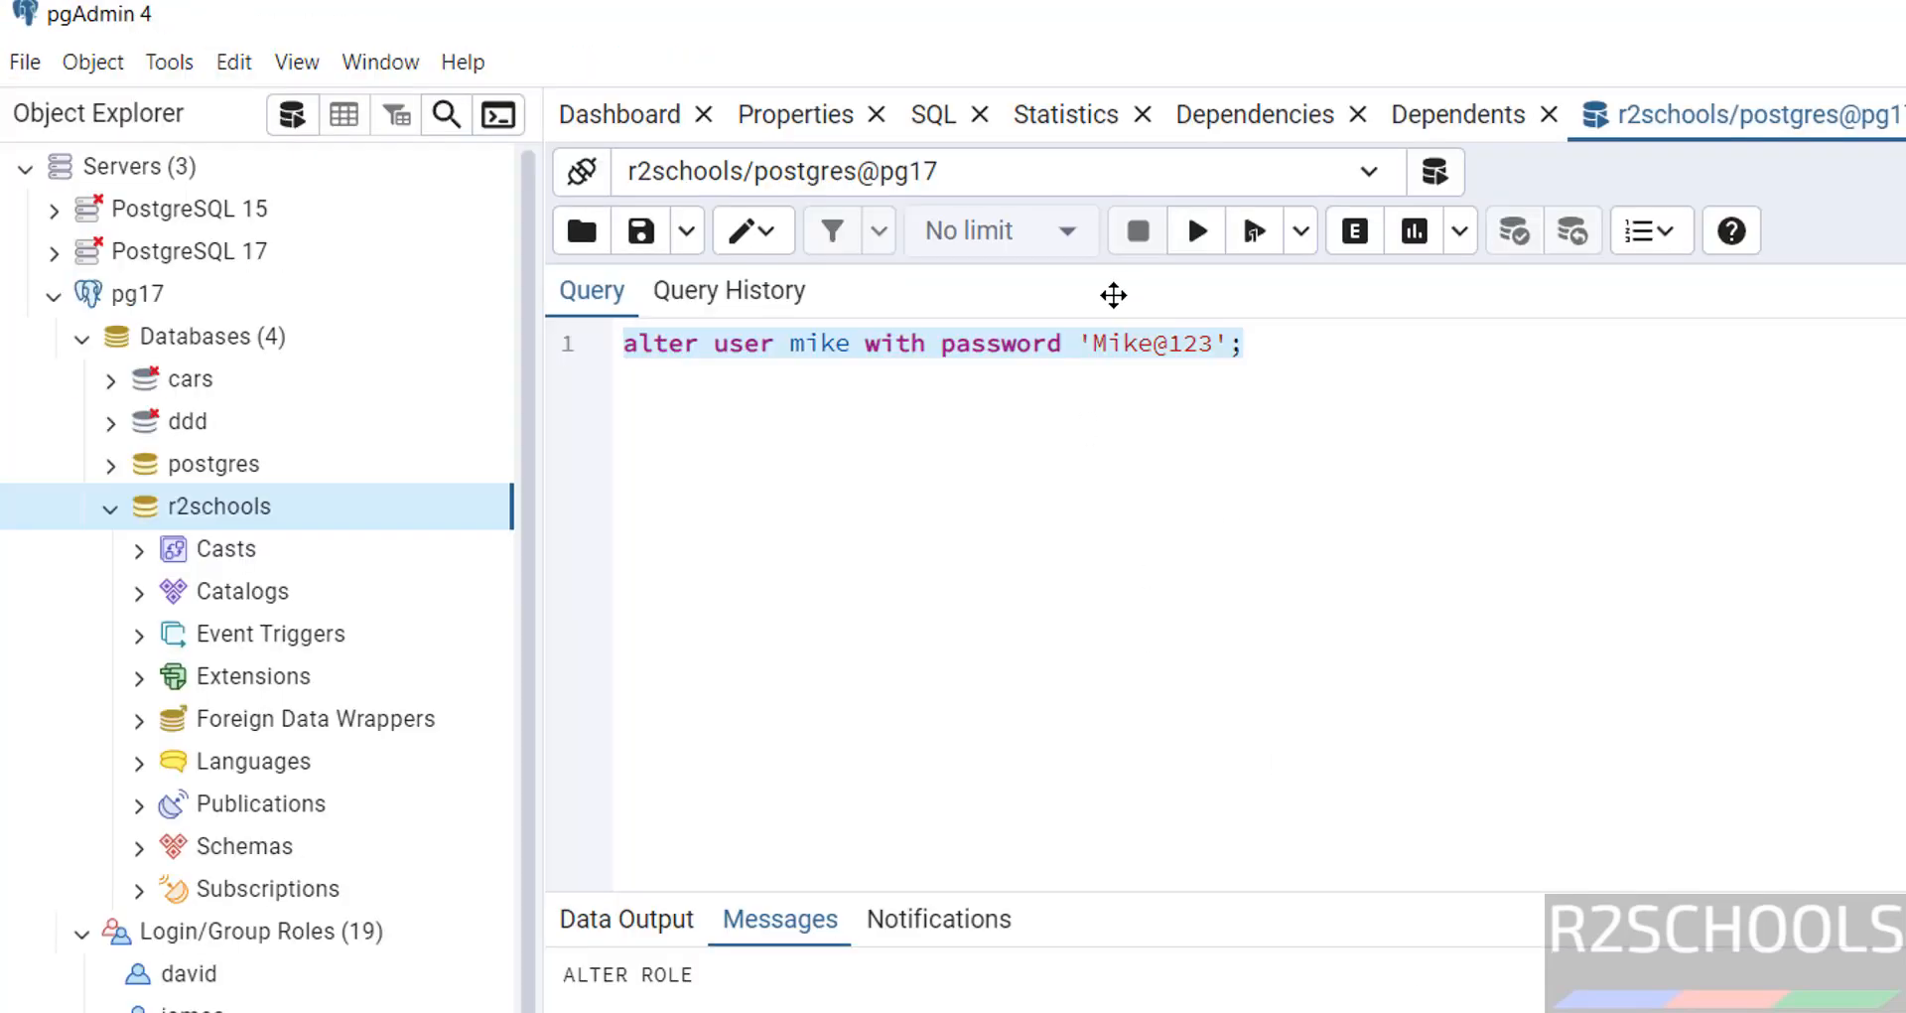
pyautogui.click(1312, 363)
# Copy the ALTER USER statement into DBeaver's r2schools console and execute it
pyautogui.hotkey('shift', 'Home')
pyautogui.hotkey('ctrl', 'c')
pyautogui.hotkey('alt', 'Tab')
pyautogui.hotkey('ctrl', 'v')
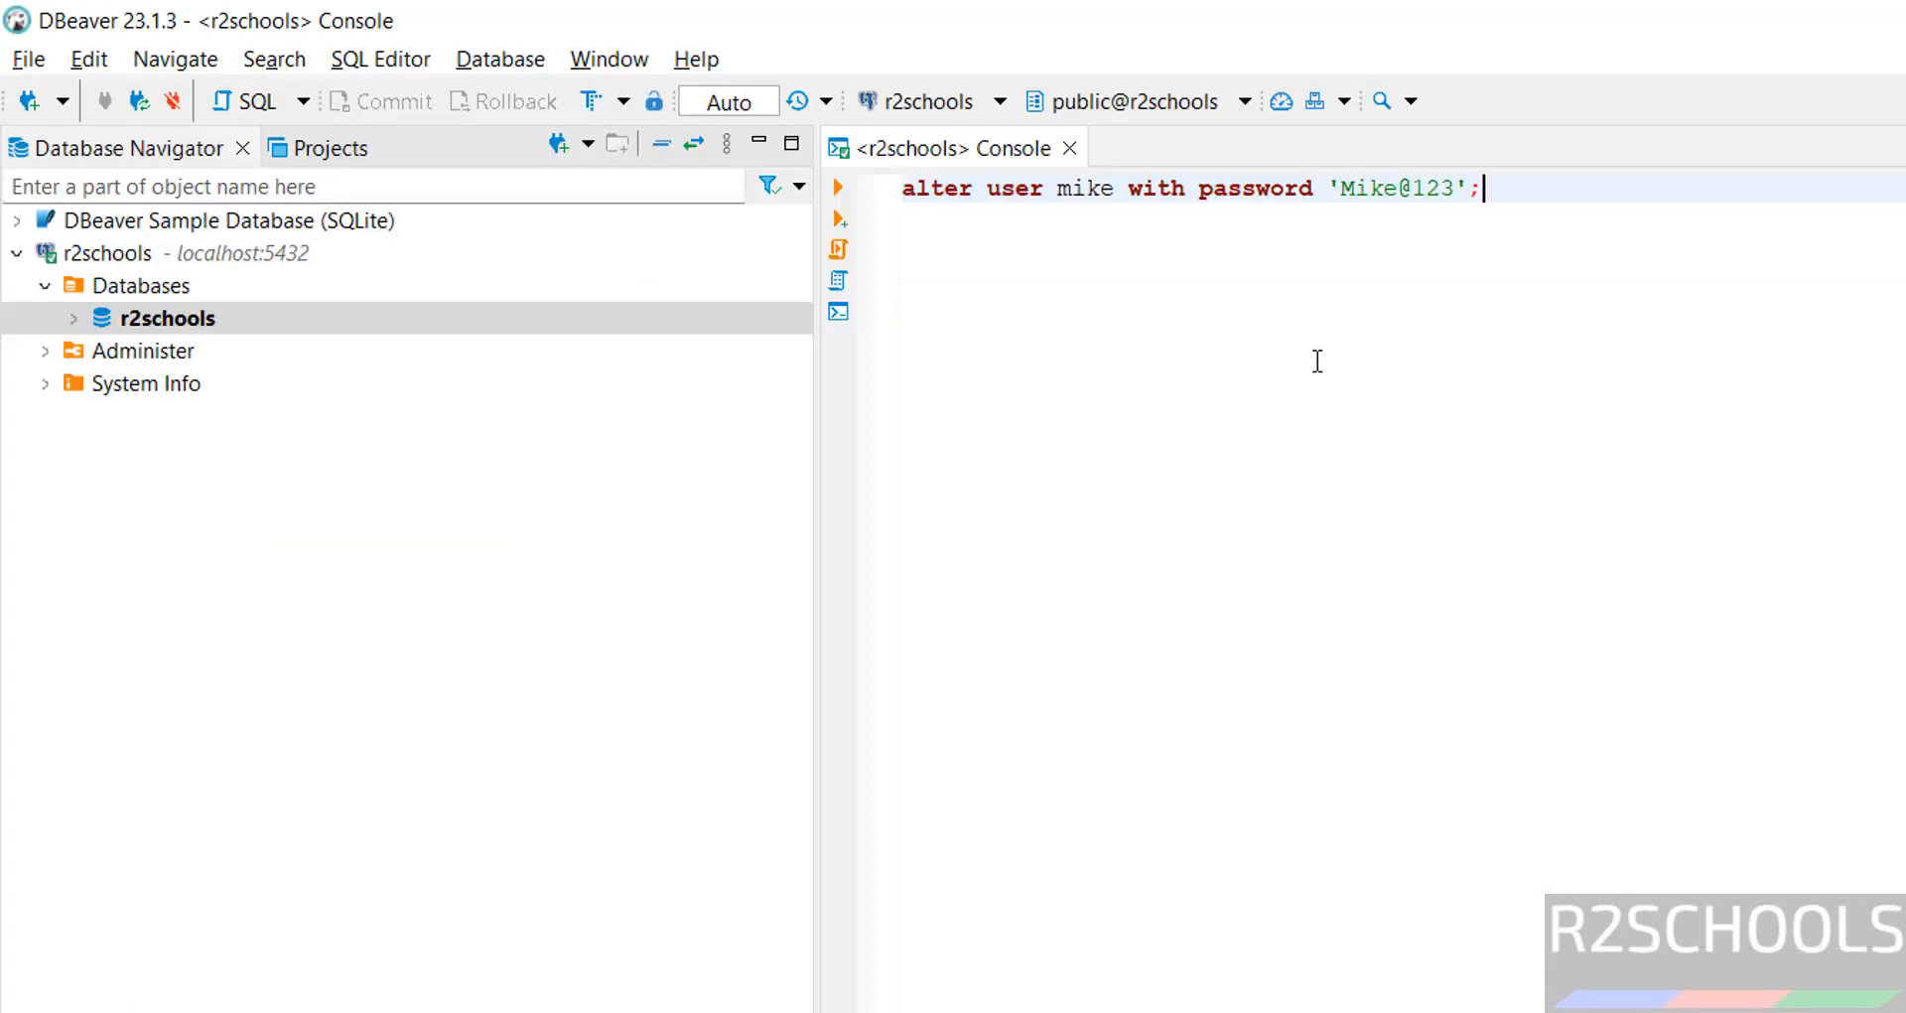
pyautogui.hotkey('shift', 'Home')
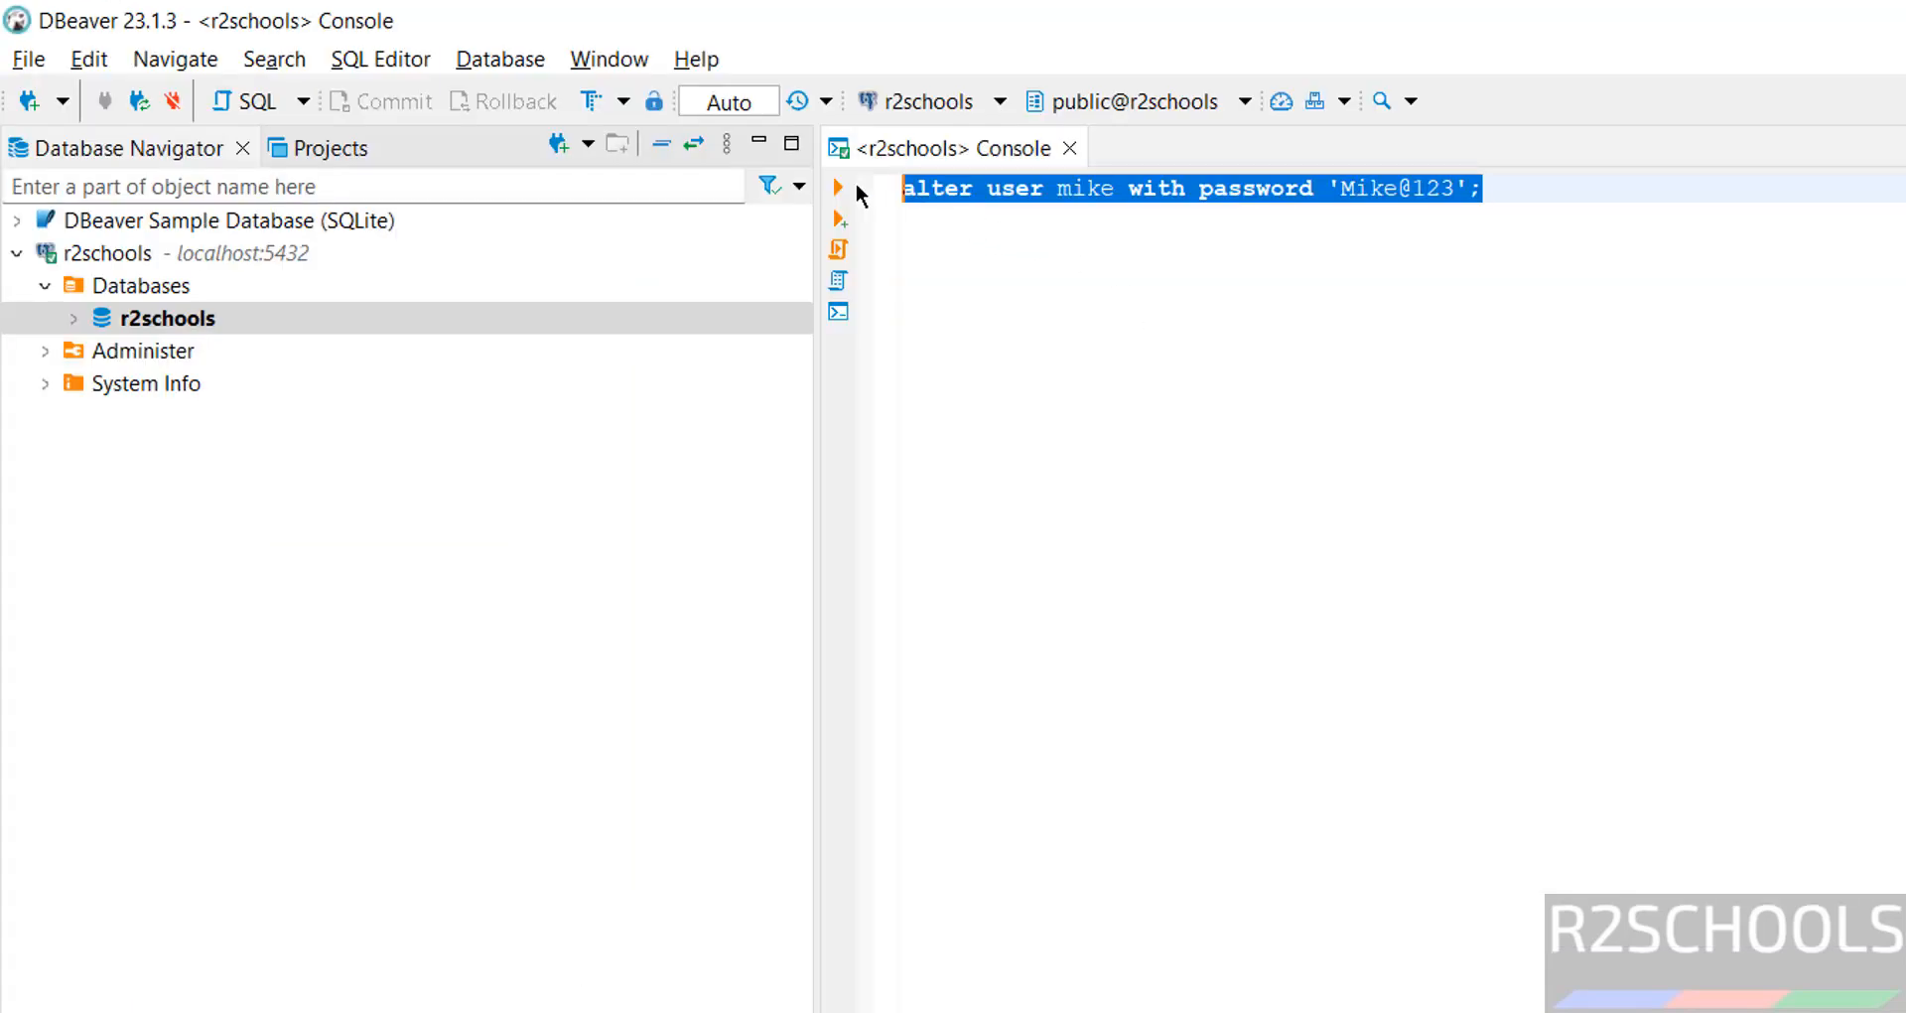
pyautogui.click(836, 188)
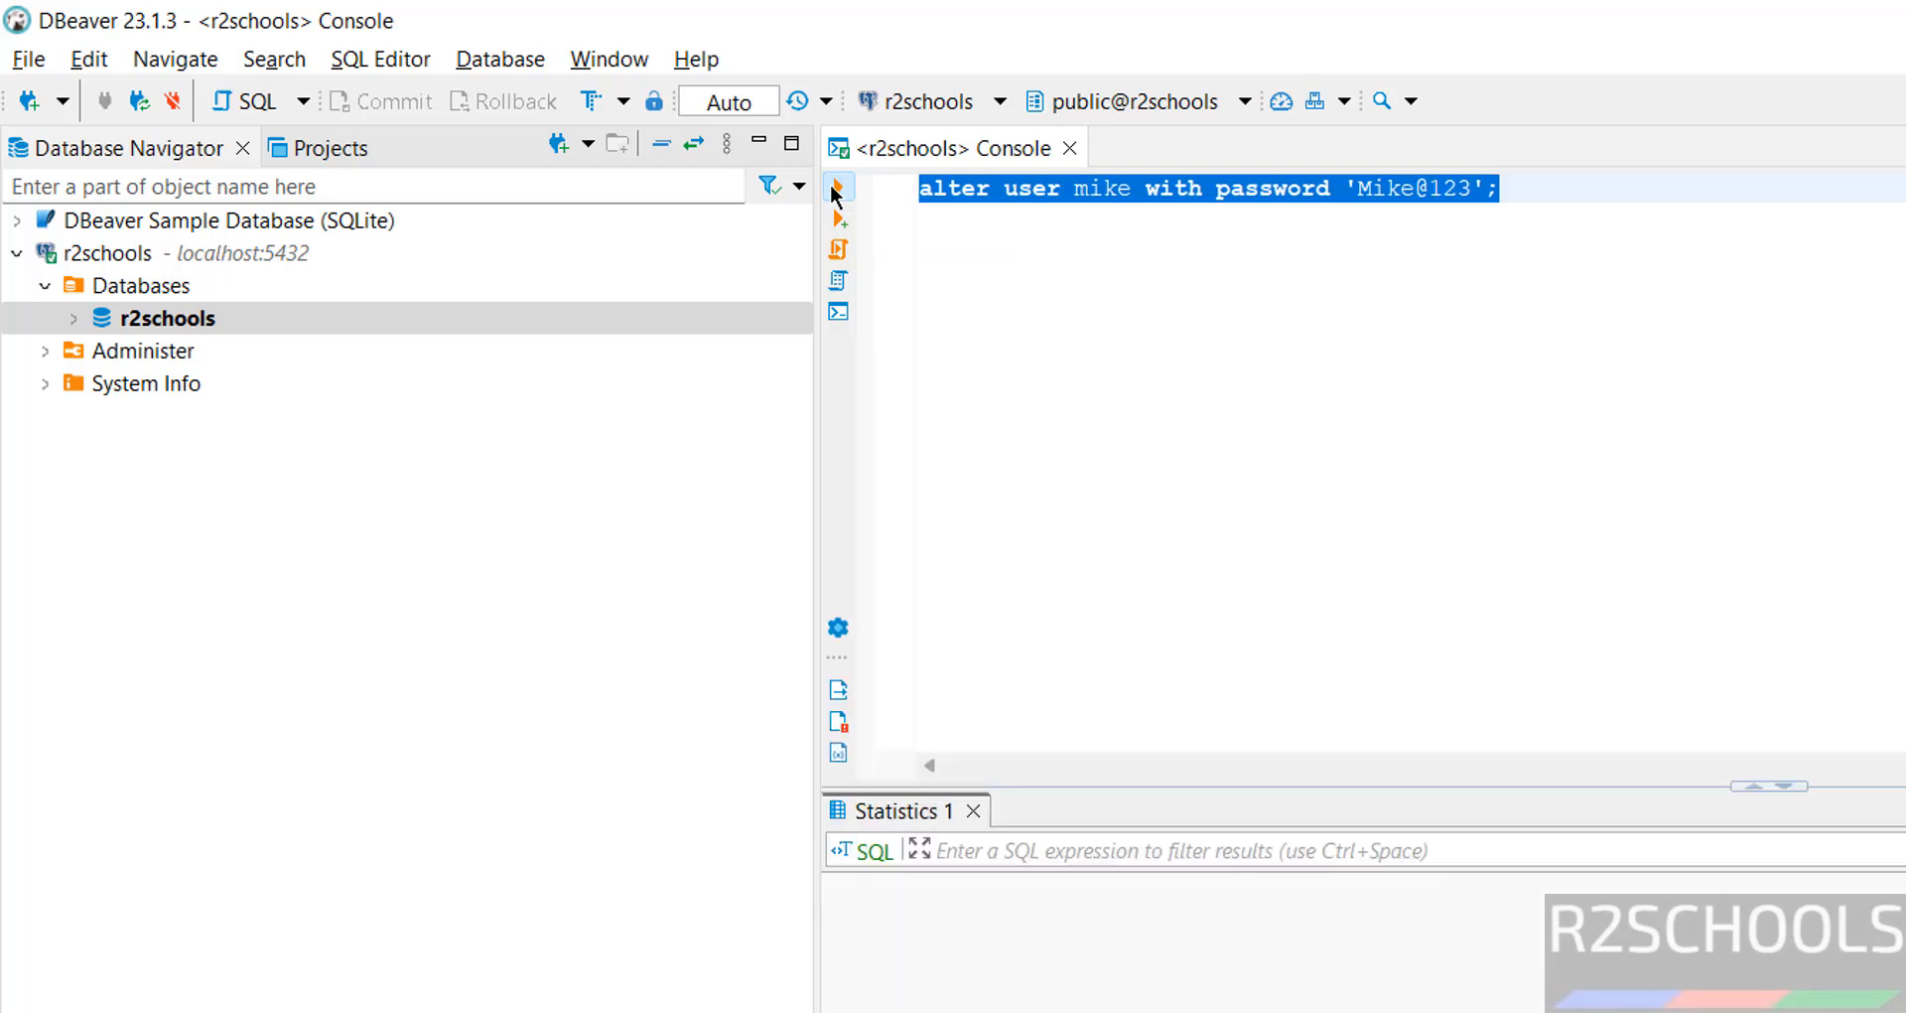